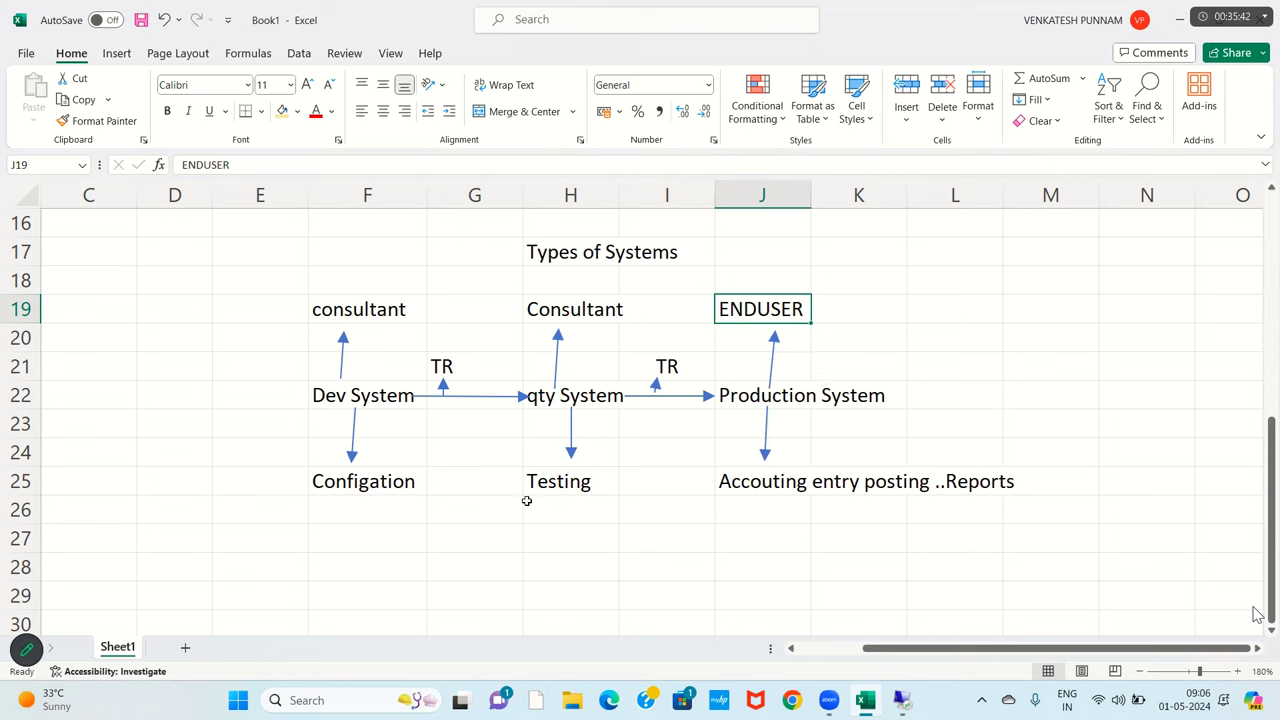
# Examine the Types of Systems diagram, following the flow from Dev System through qty System to Production System.
pyautogui.click(322, 388)
pyautogui.click(548, 397)
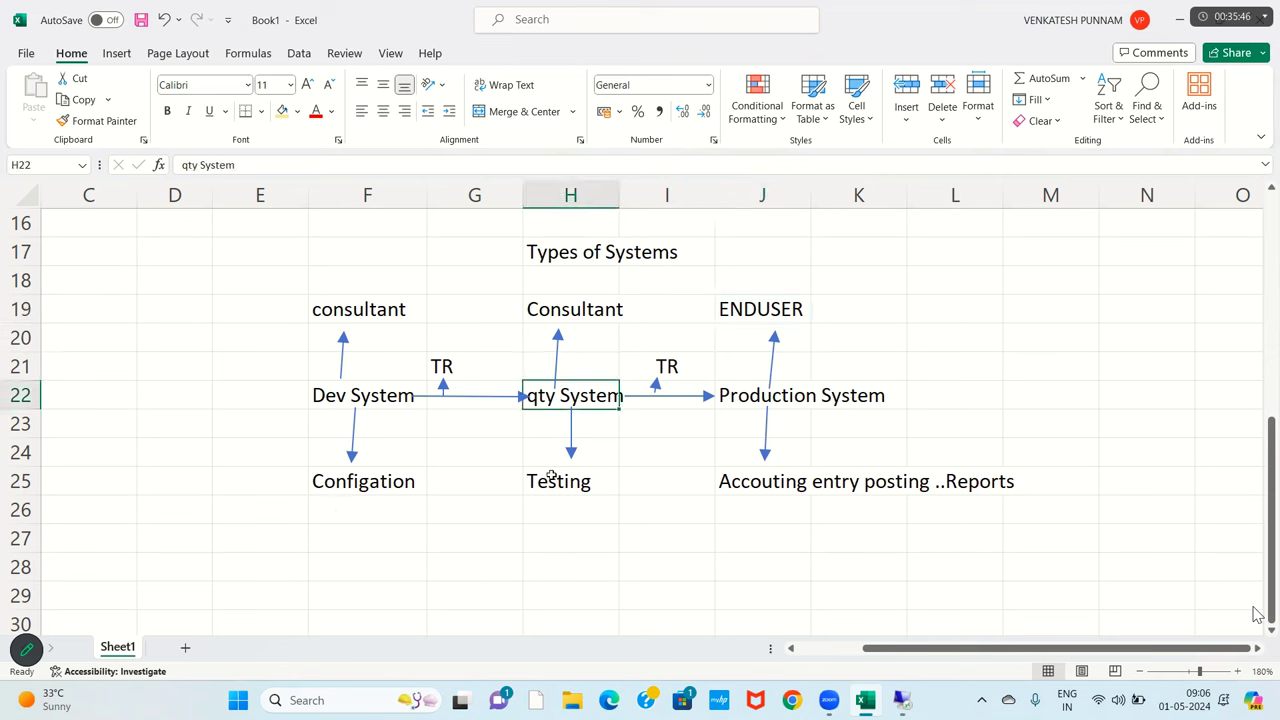
pyautogui.click(551, 476)
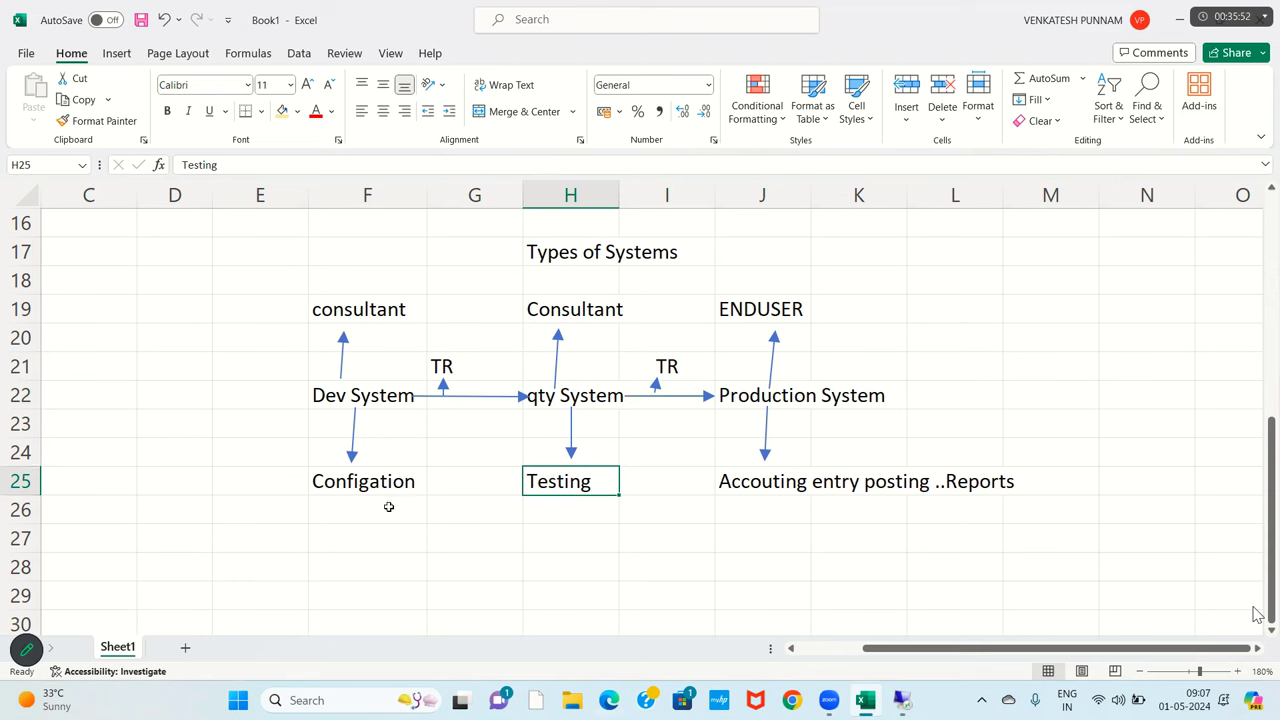
pyautogui.click(247, 301)
pyautogui.moveTo(883, 434); pyautogui.dragTo(1022, 497)
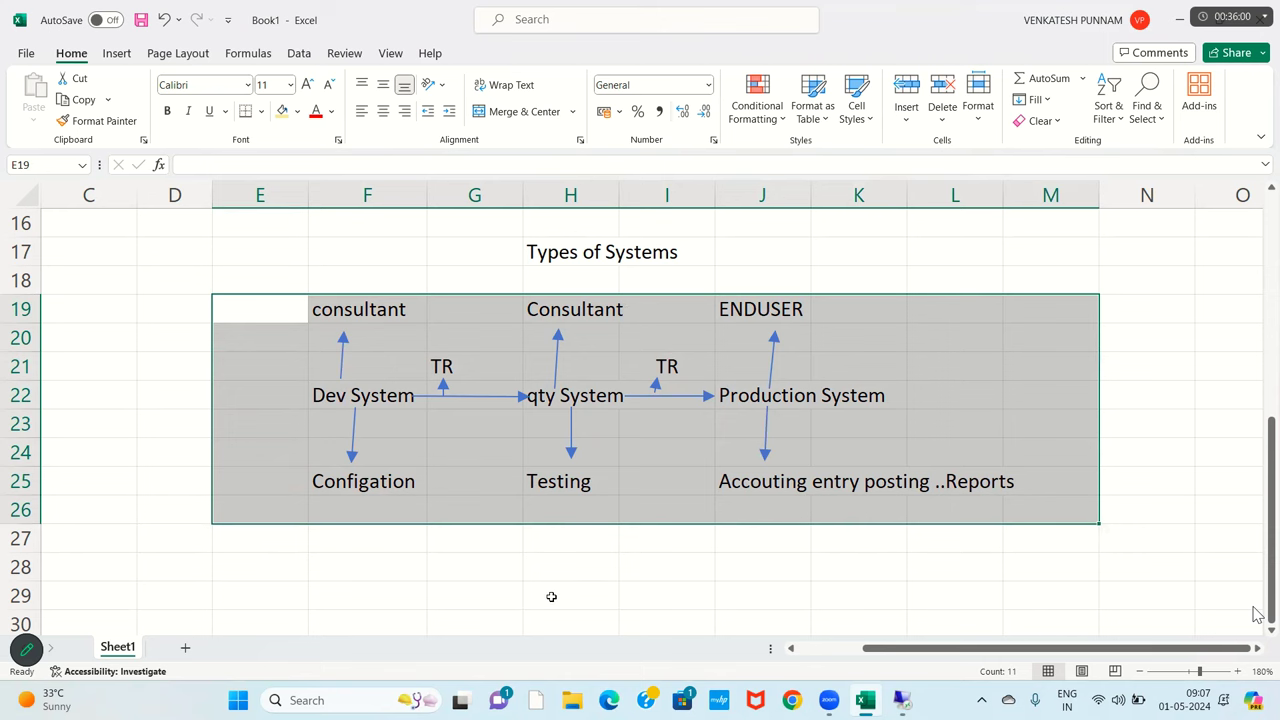
pyautogui.click(321, 410)
pyautogui.click(532, 414)
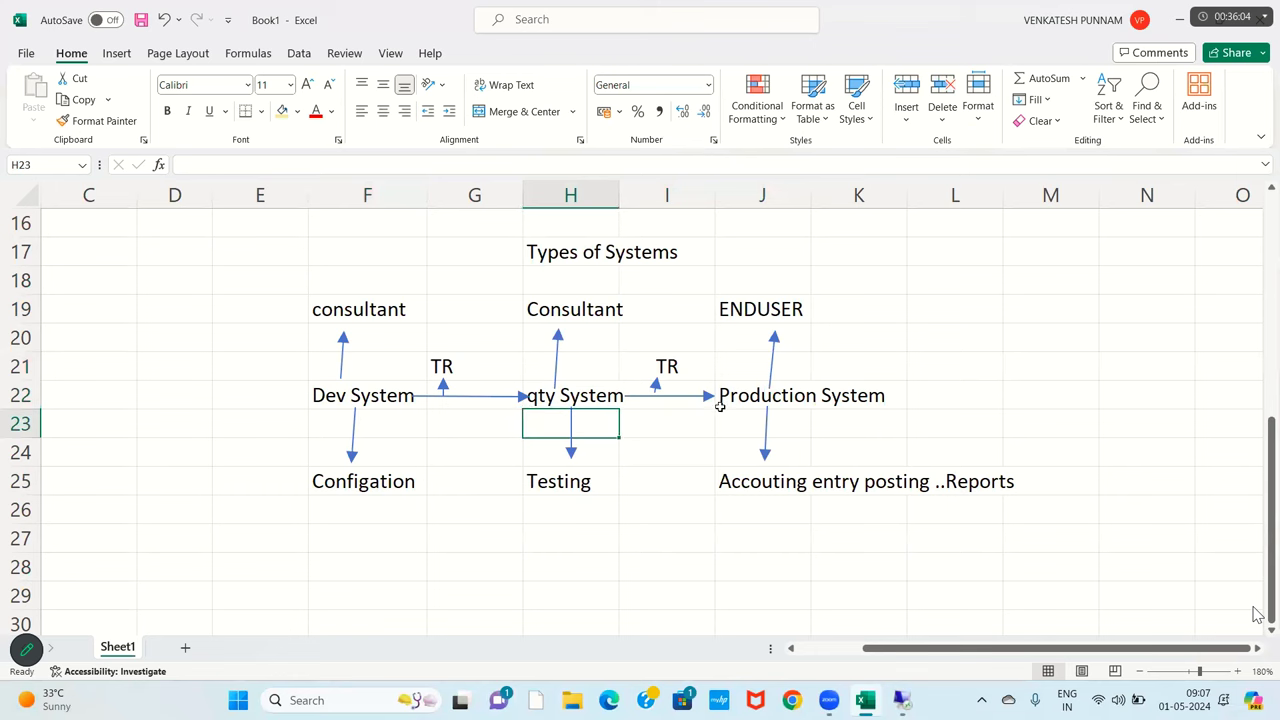
pyautogui.click(721, 405)
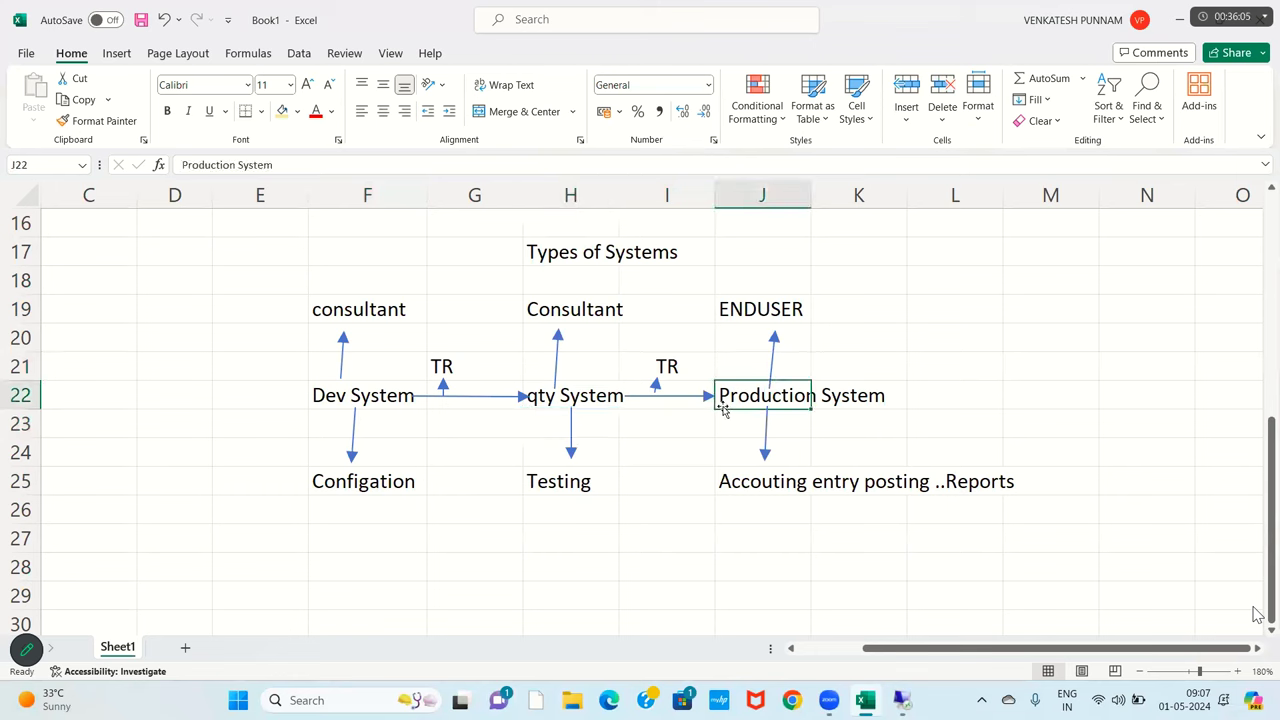
pyautogui.click(555, 406)
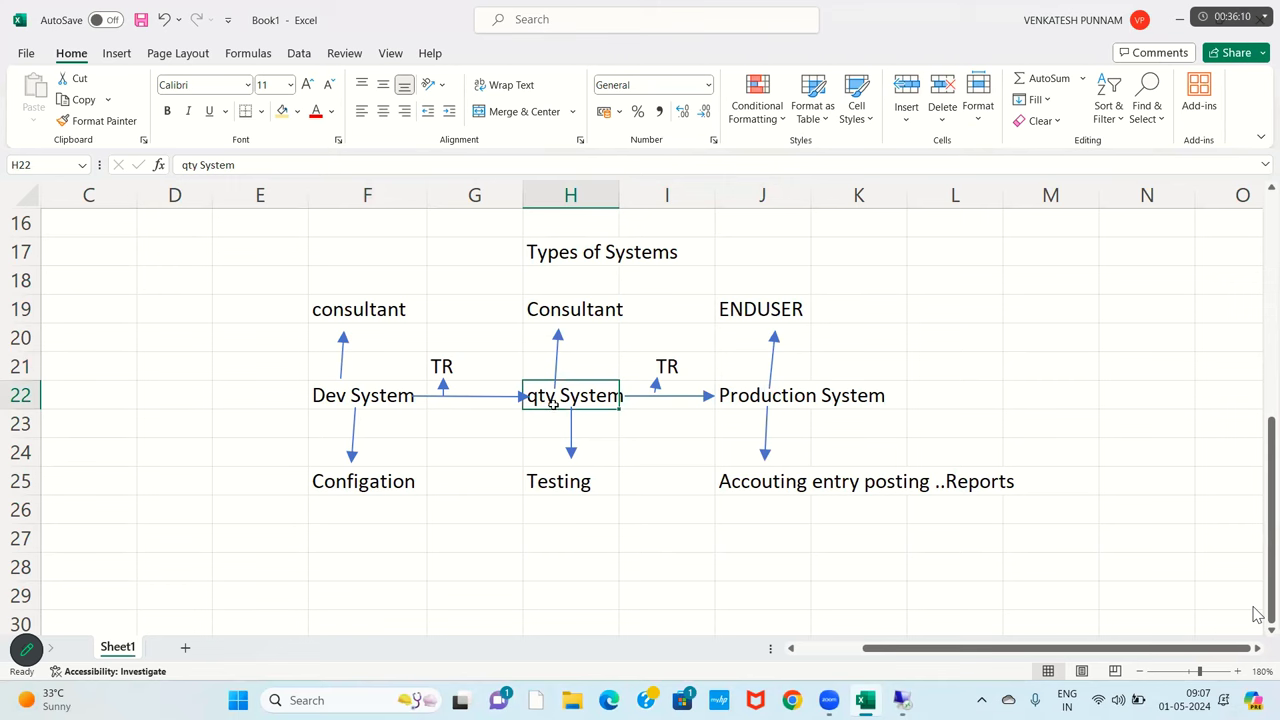
# Examine the Dev System's consultant and Configation entries, the TR link, and the qty System's Testing entry.
pyautogui.click(331, 398)
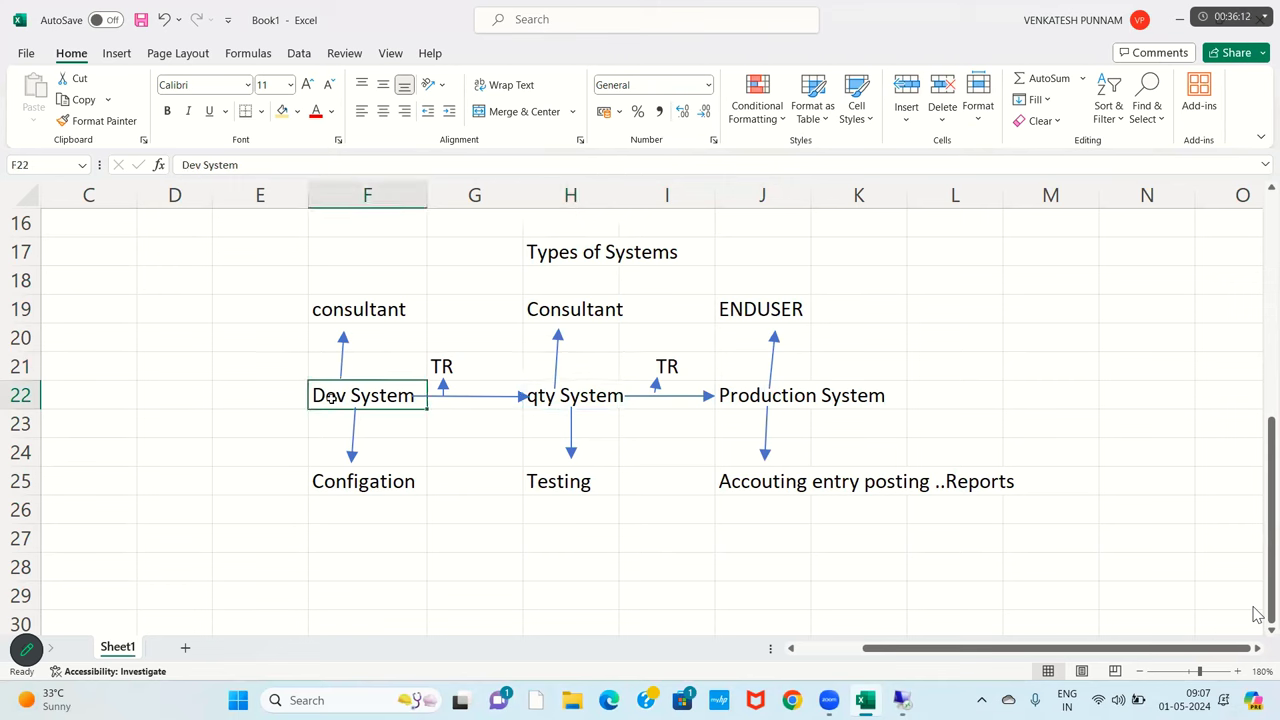
pyautogui.click(318, 485)
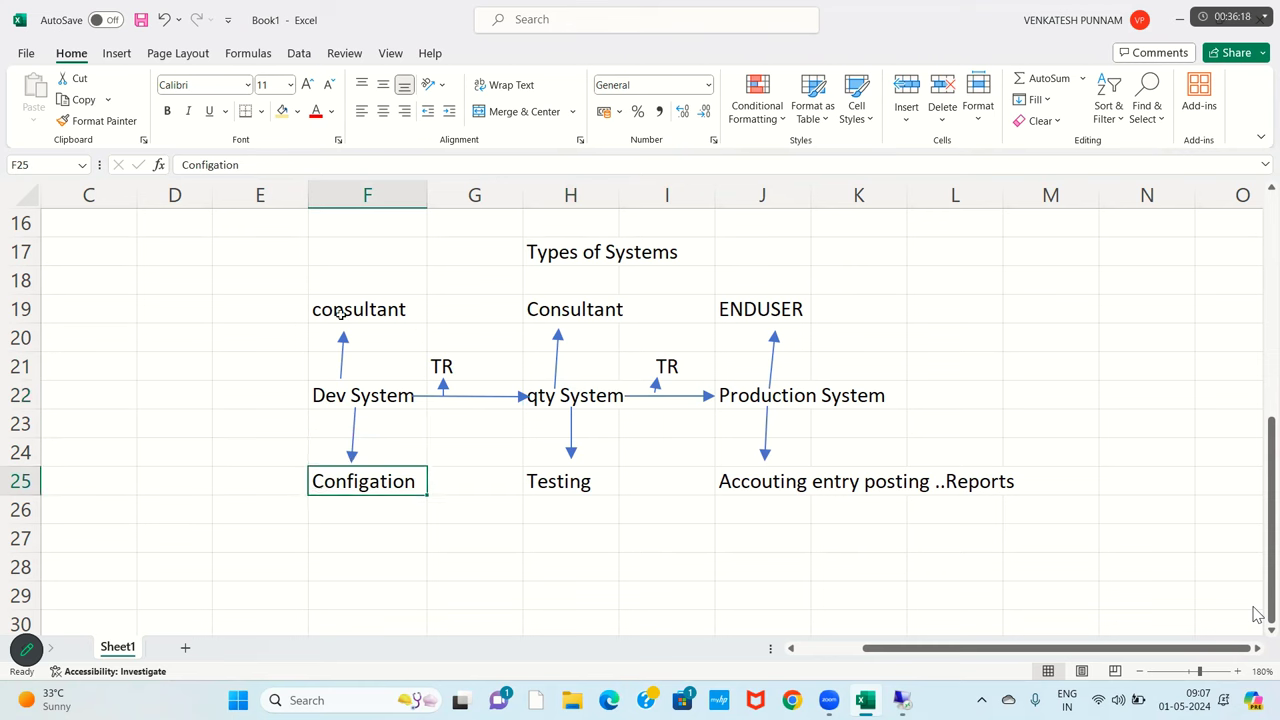
pyautogui.click(341, 313)
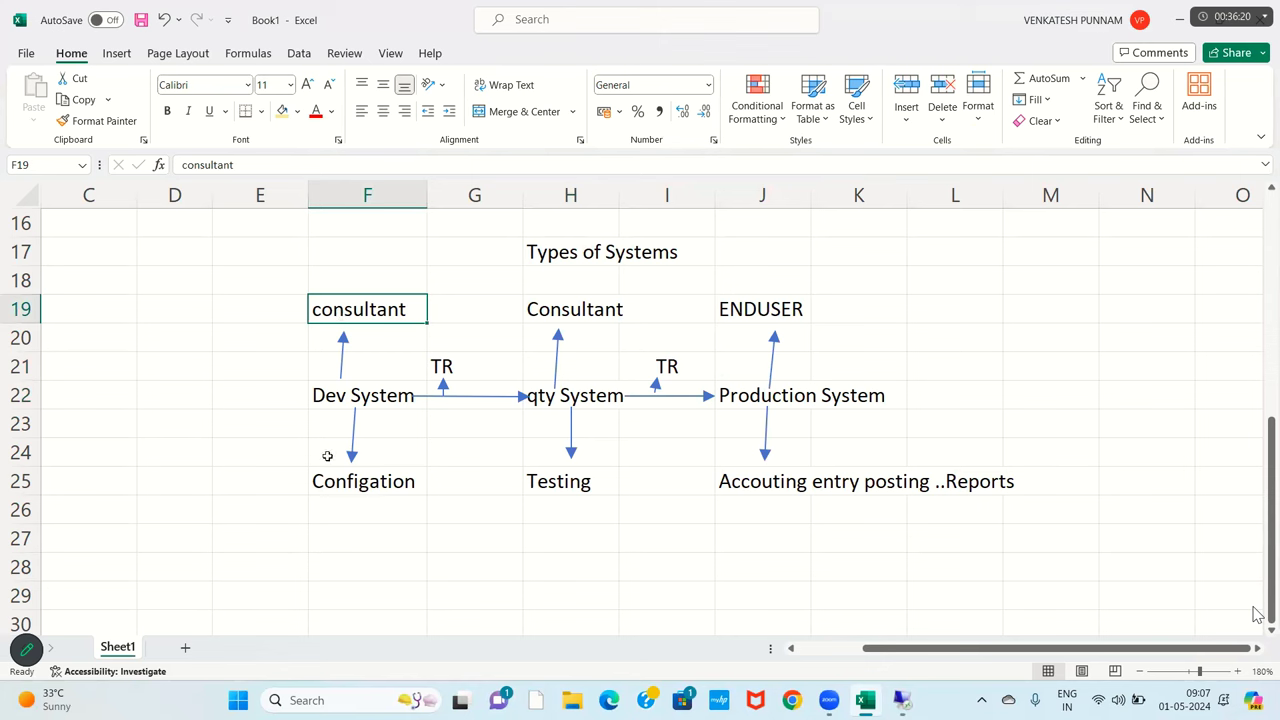
pyautogui.click(338, 485)
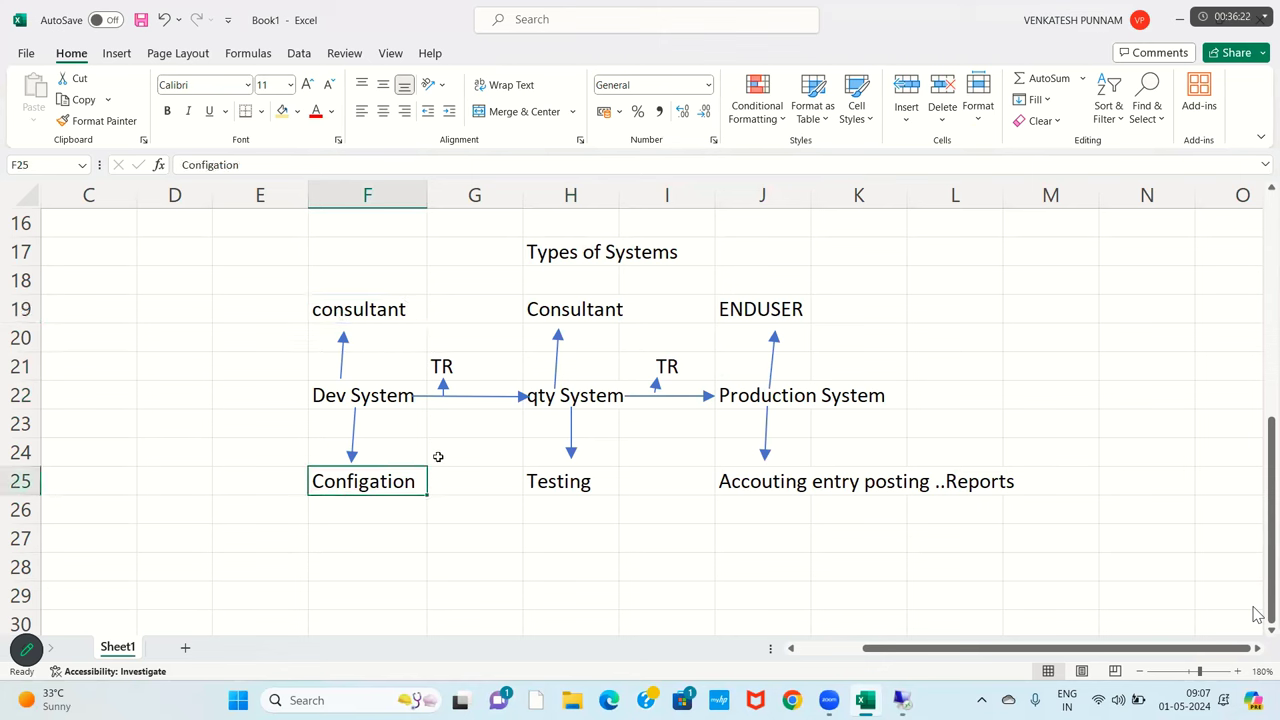
pyautogui.click(446, 369)
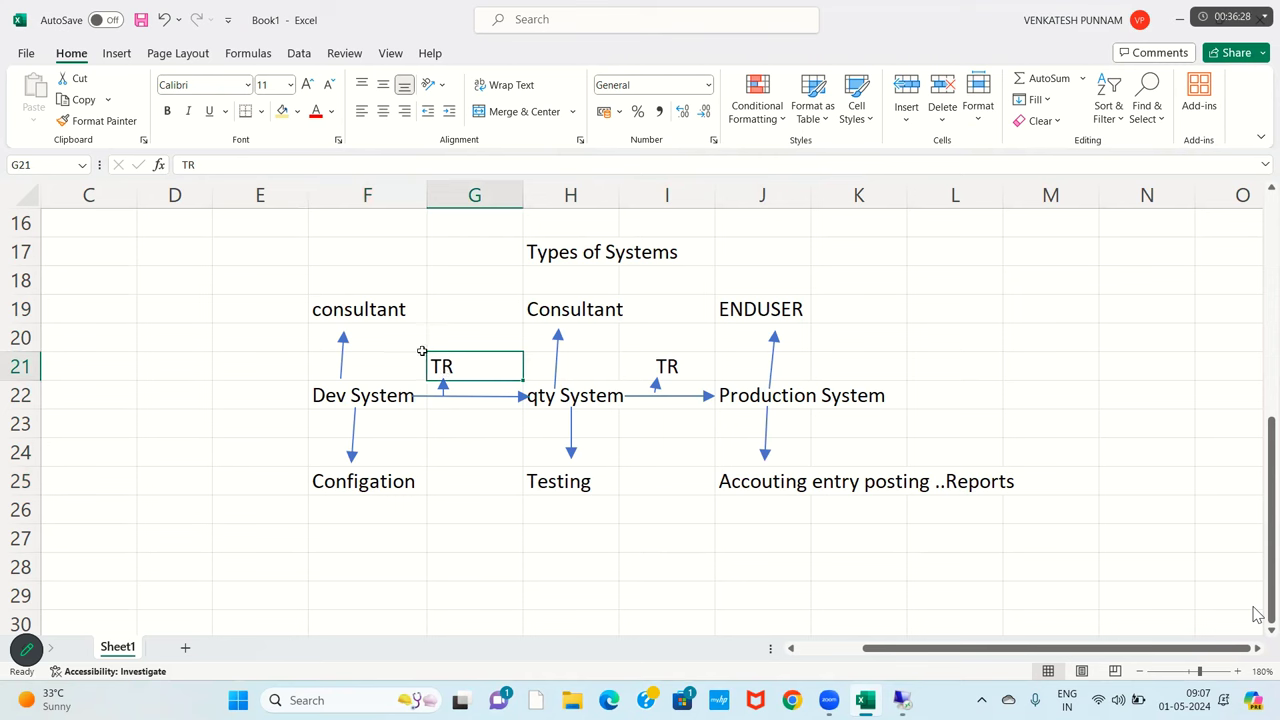
pyautogui.click(557, 402)
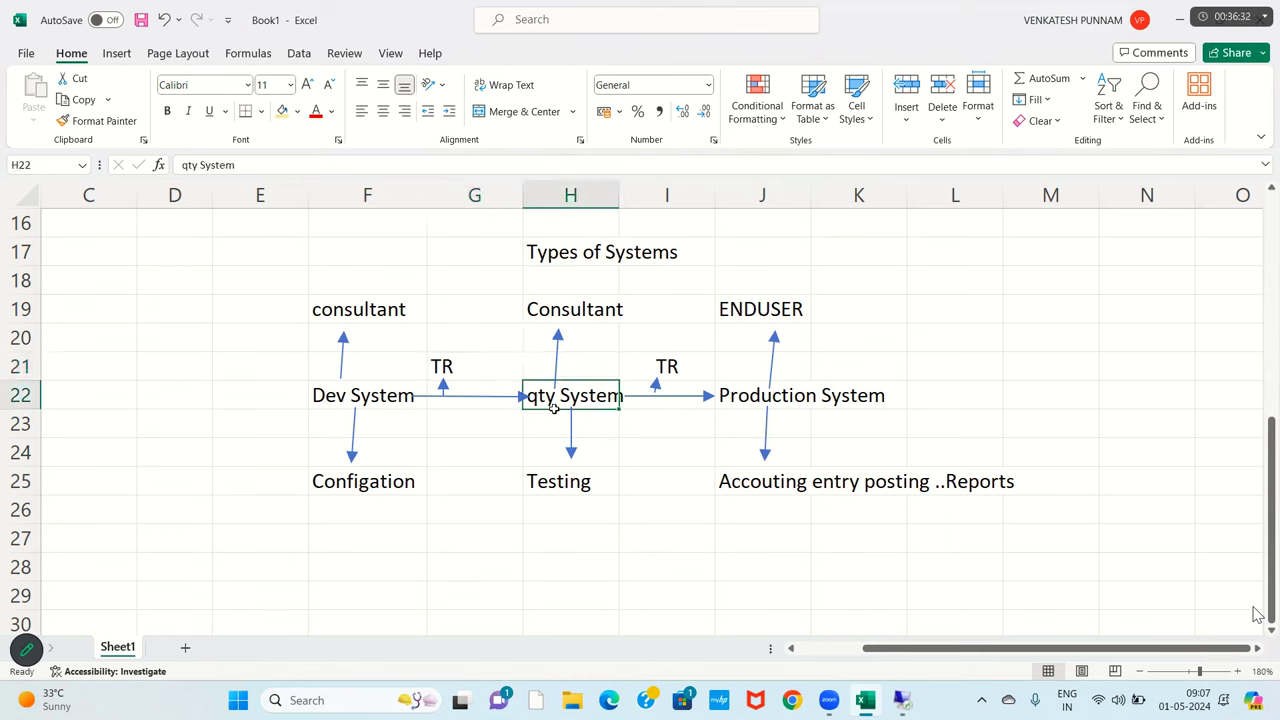
pyautogui.click(555, 483)
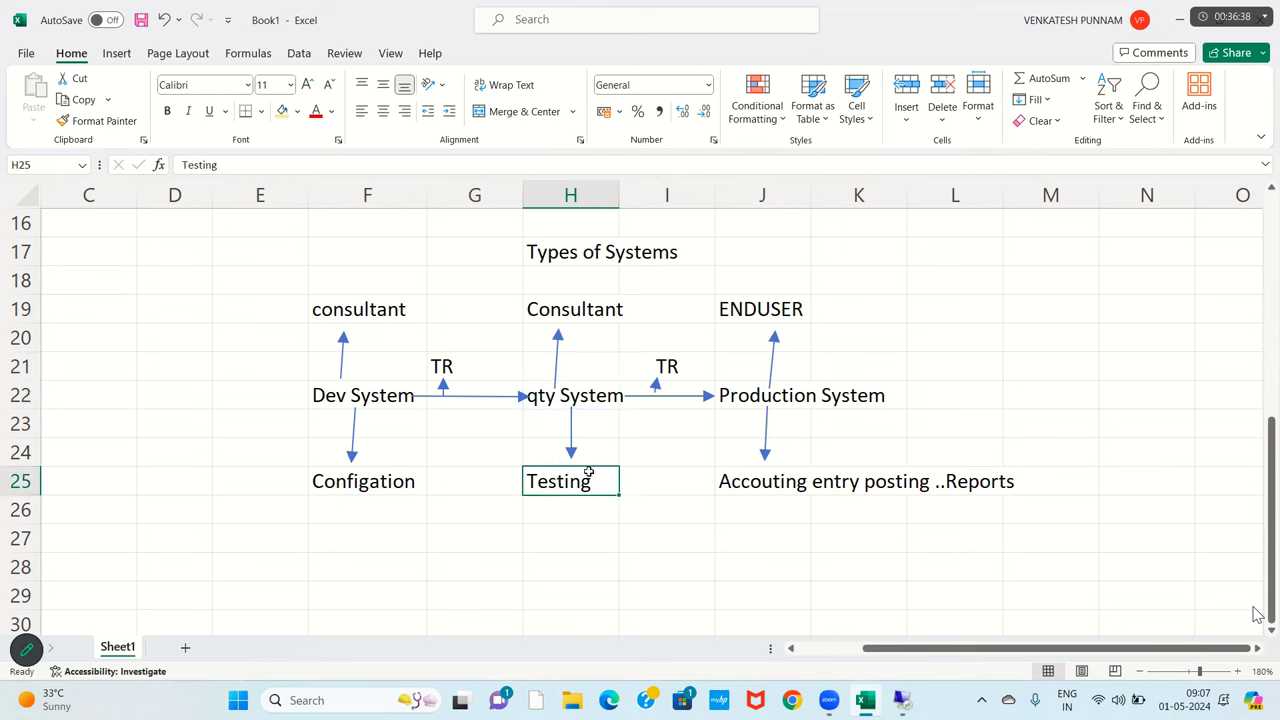
pyautogui.click(547, 397)
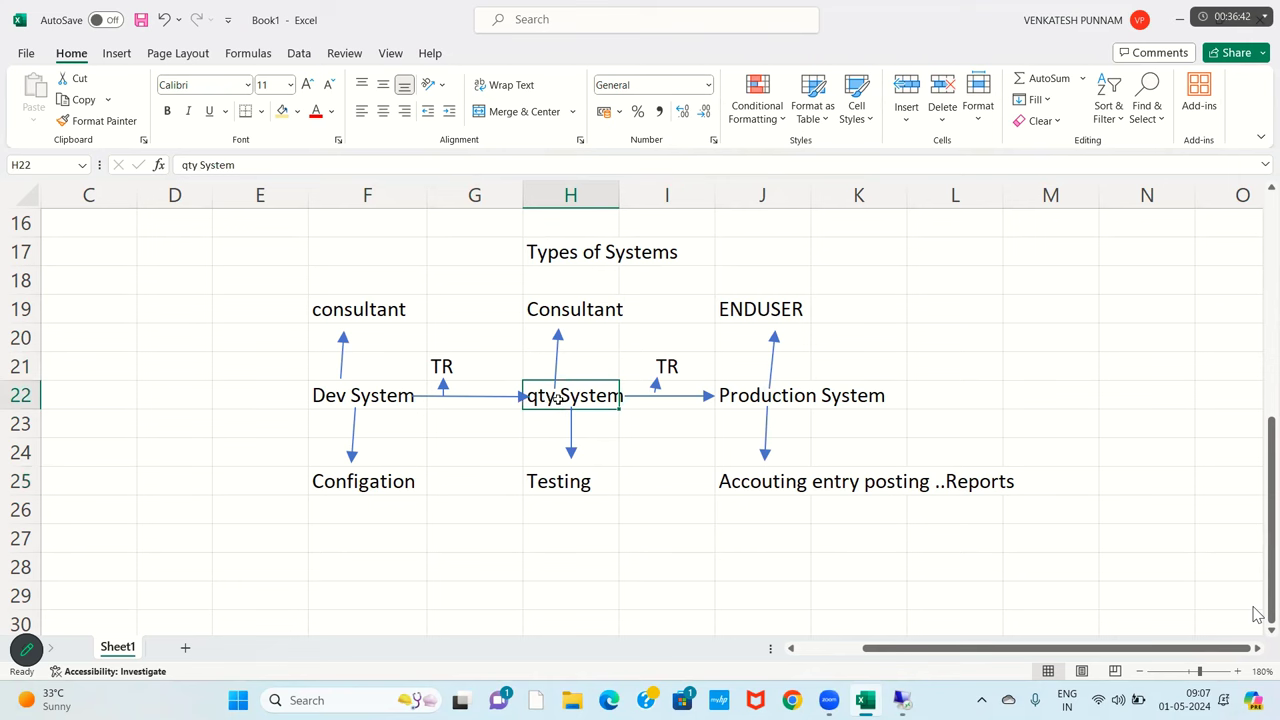
# Examine the Production System's ENDUSER and accounting posting entries, and how the TR labels relate to Configation.
pyautogui.click(748, 397)
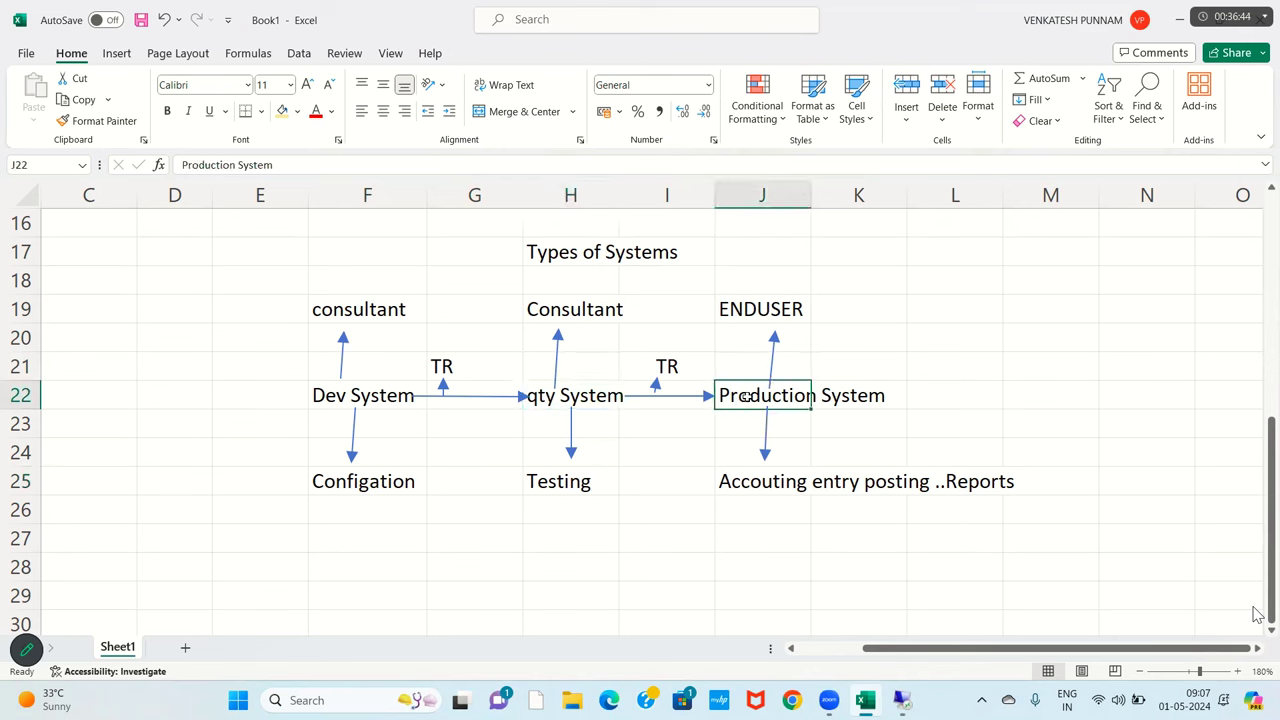
pyautogui.click(782, 303)
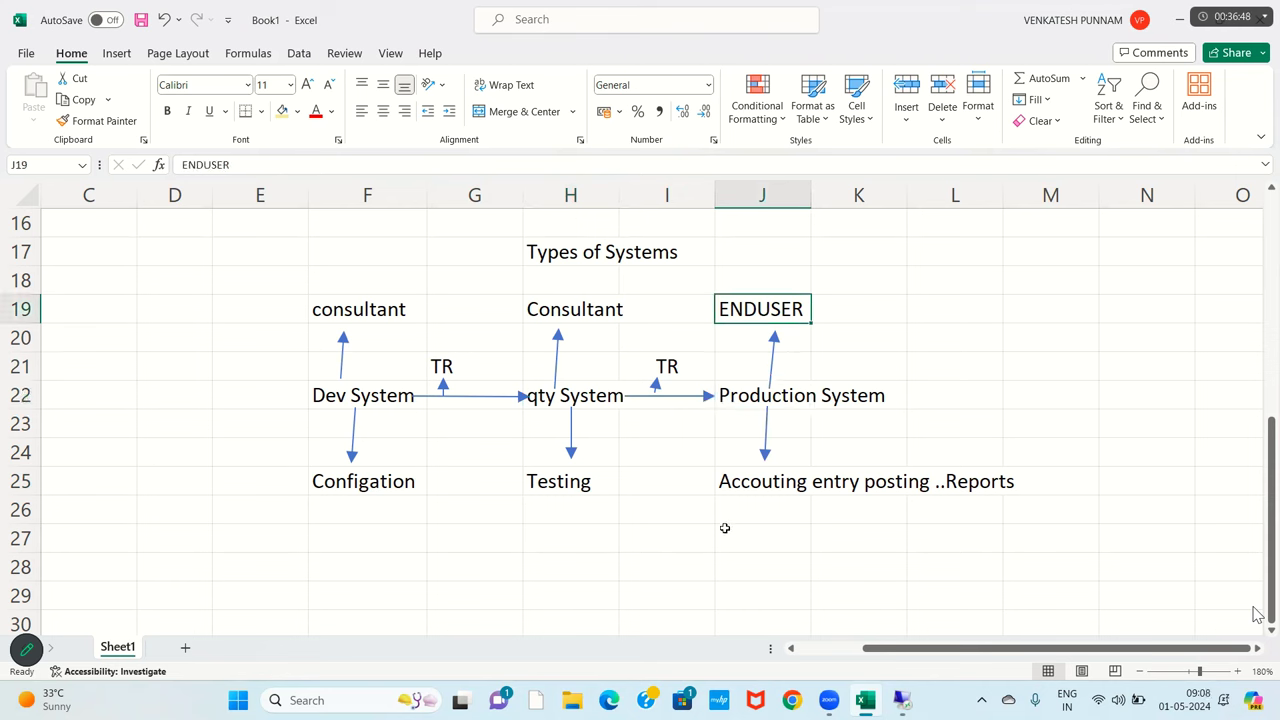
pyautogui.click(751, 482)
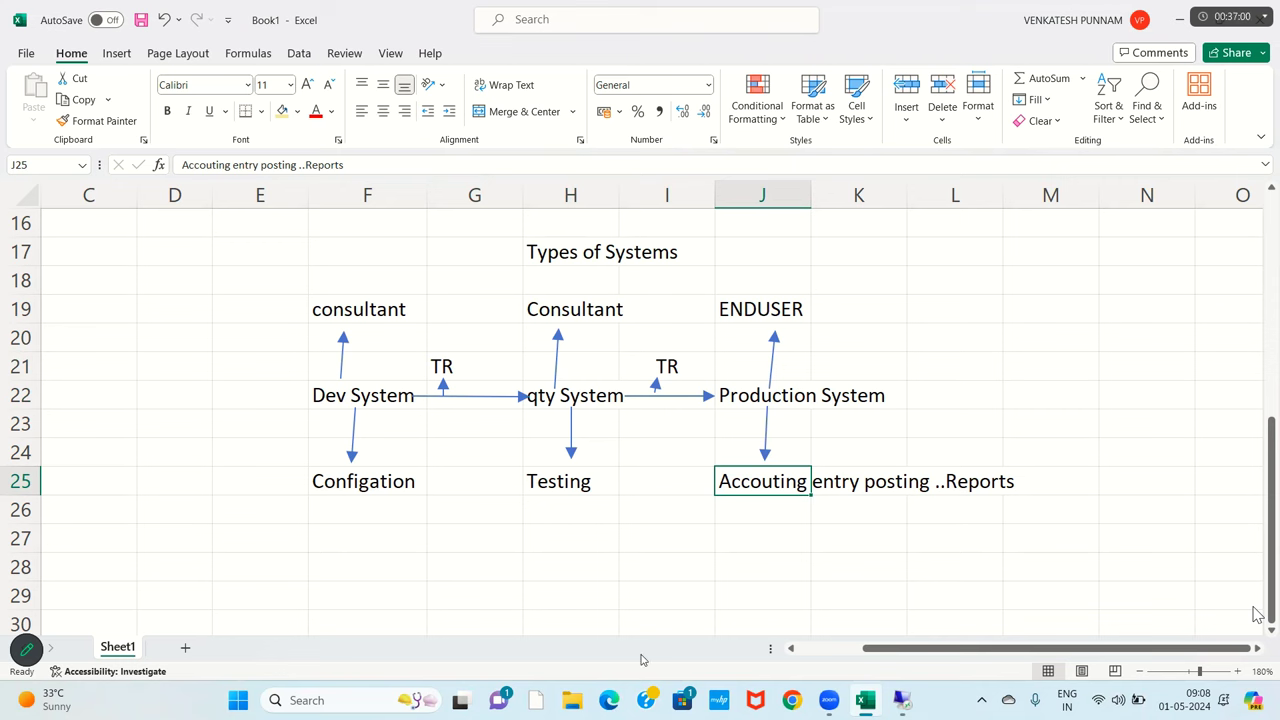
pyautogui.click(976, 448)
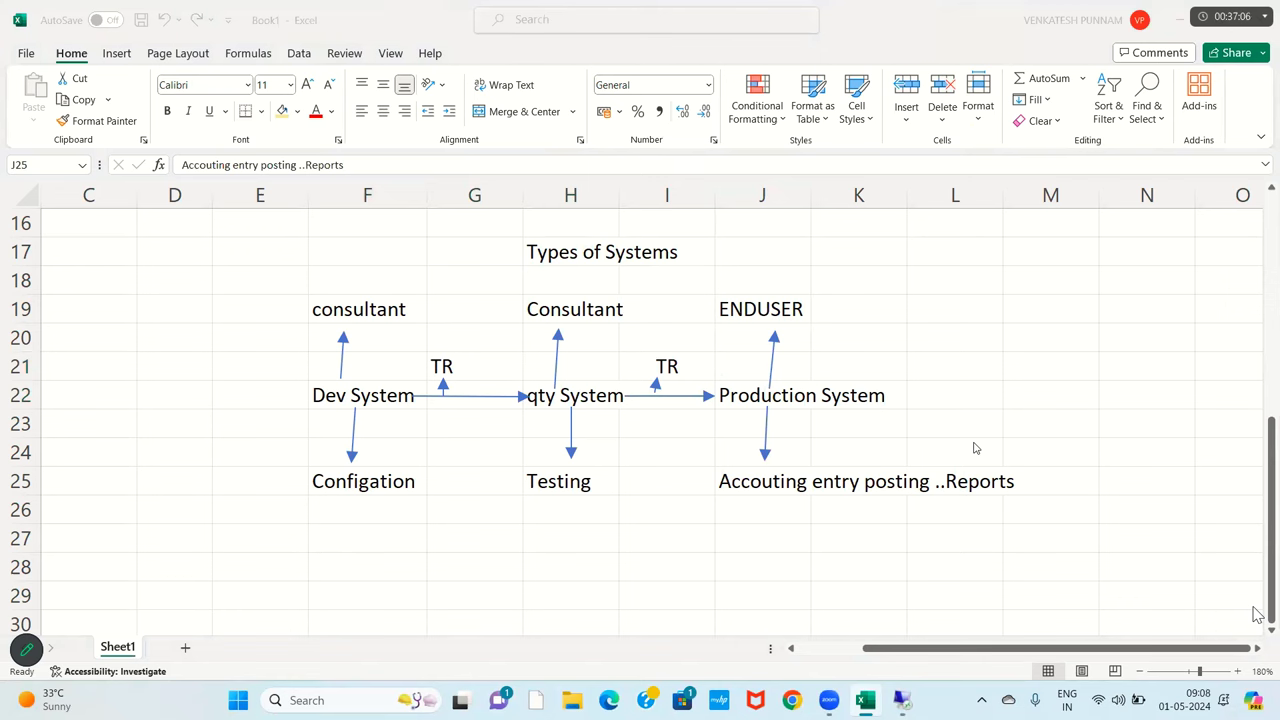
pyautogui.moveTo(318, 247); pyautogui.dragTo(1016, 498)
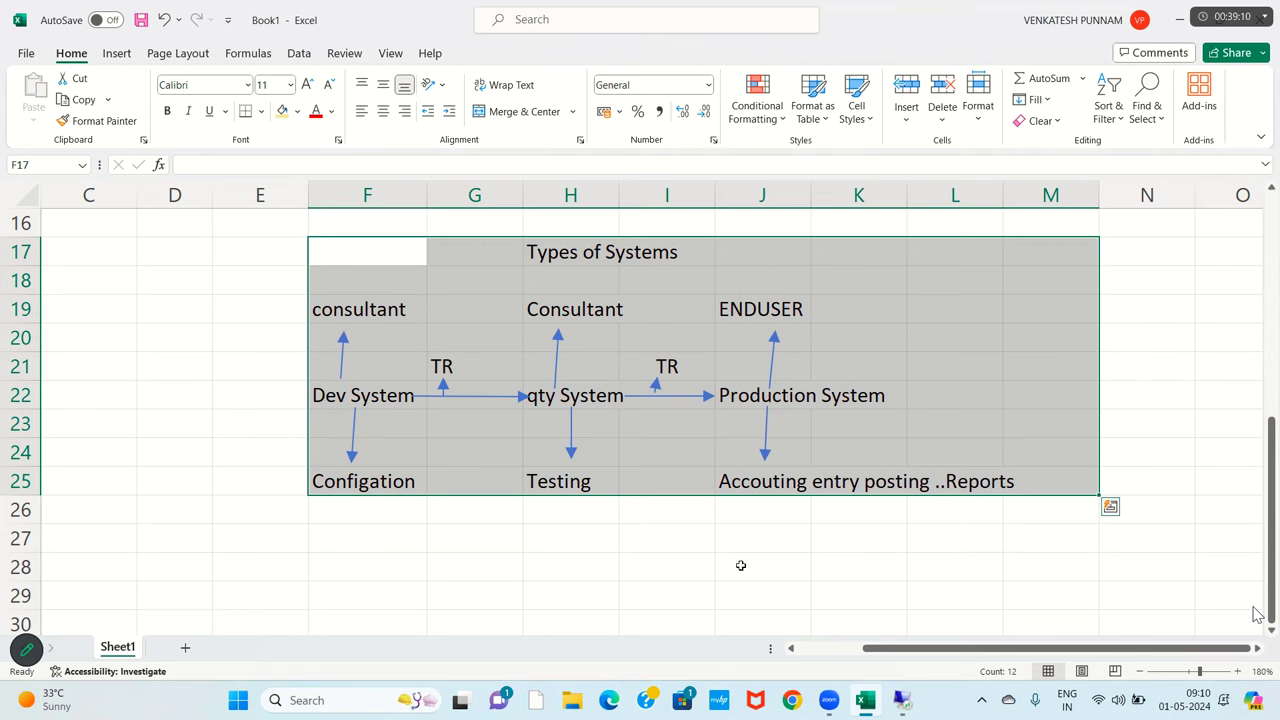
pyautogui.click(762, 527)
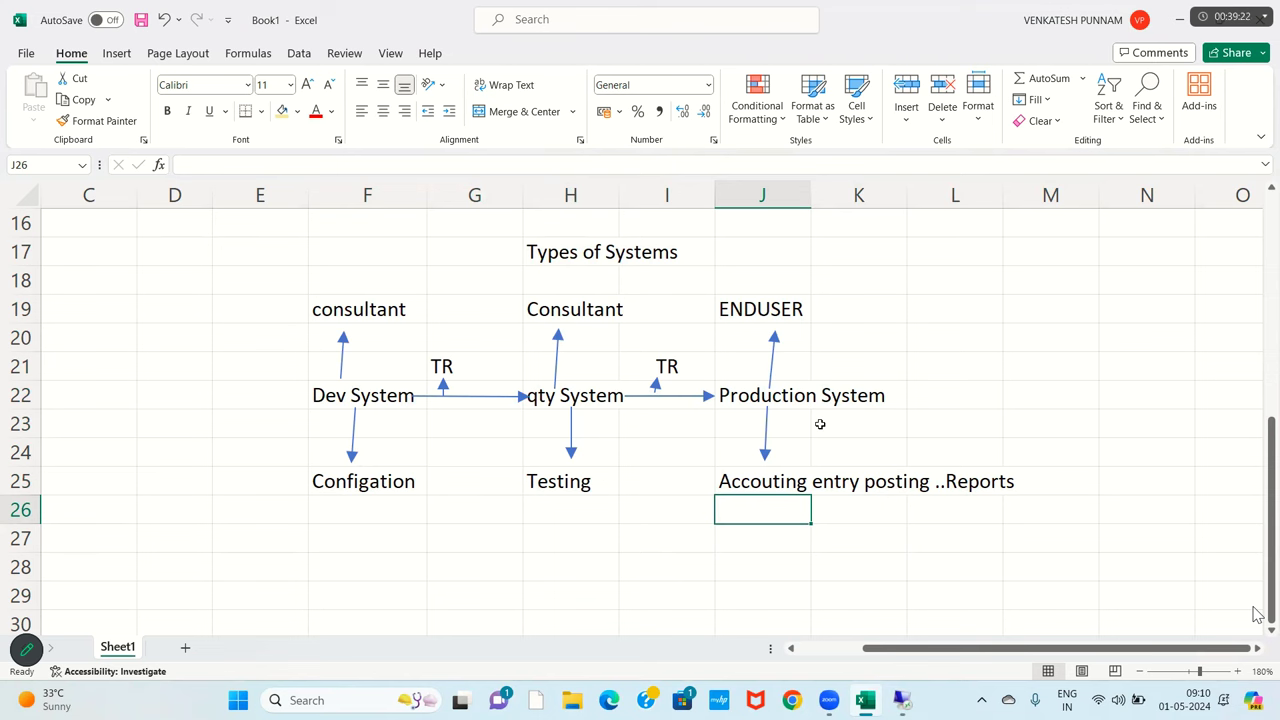
pyautogui.click(654, 366)
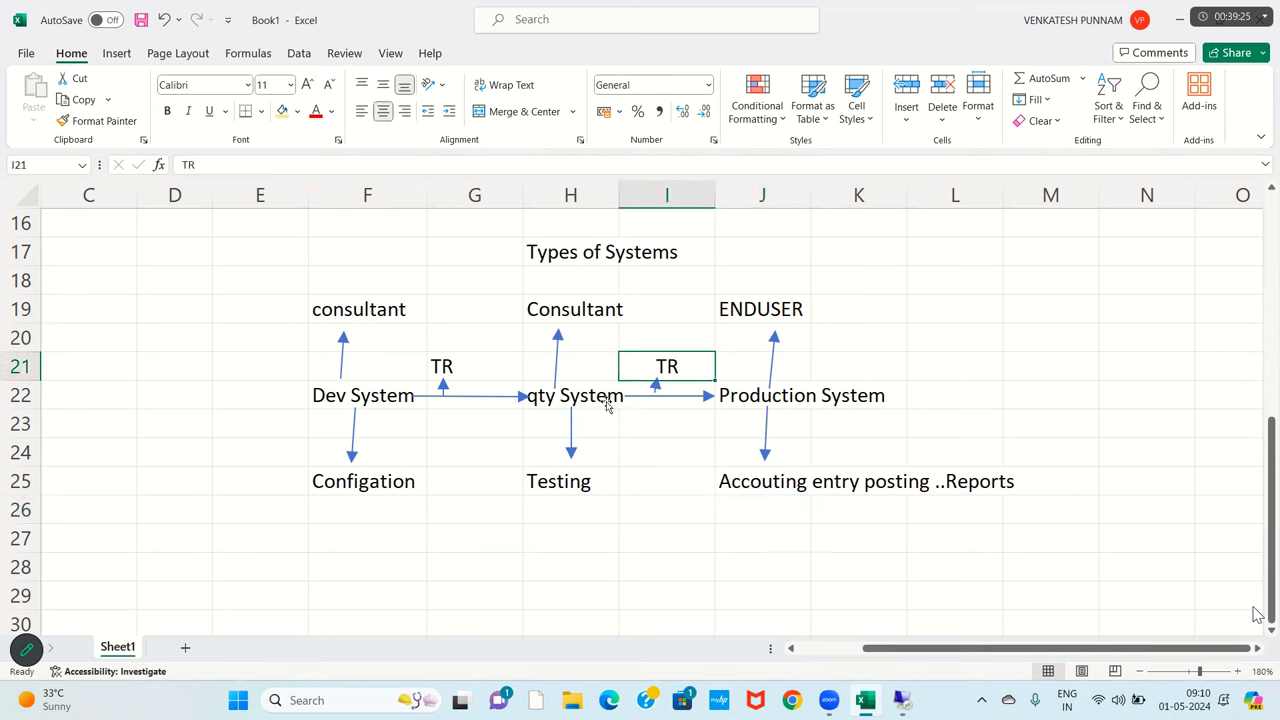
pyautogui.click(383, 496)
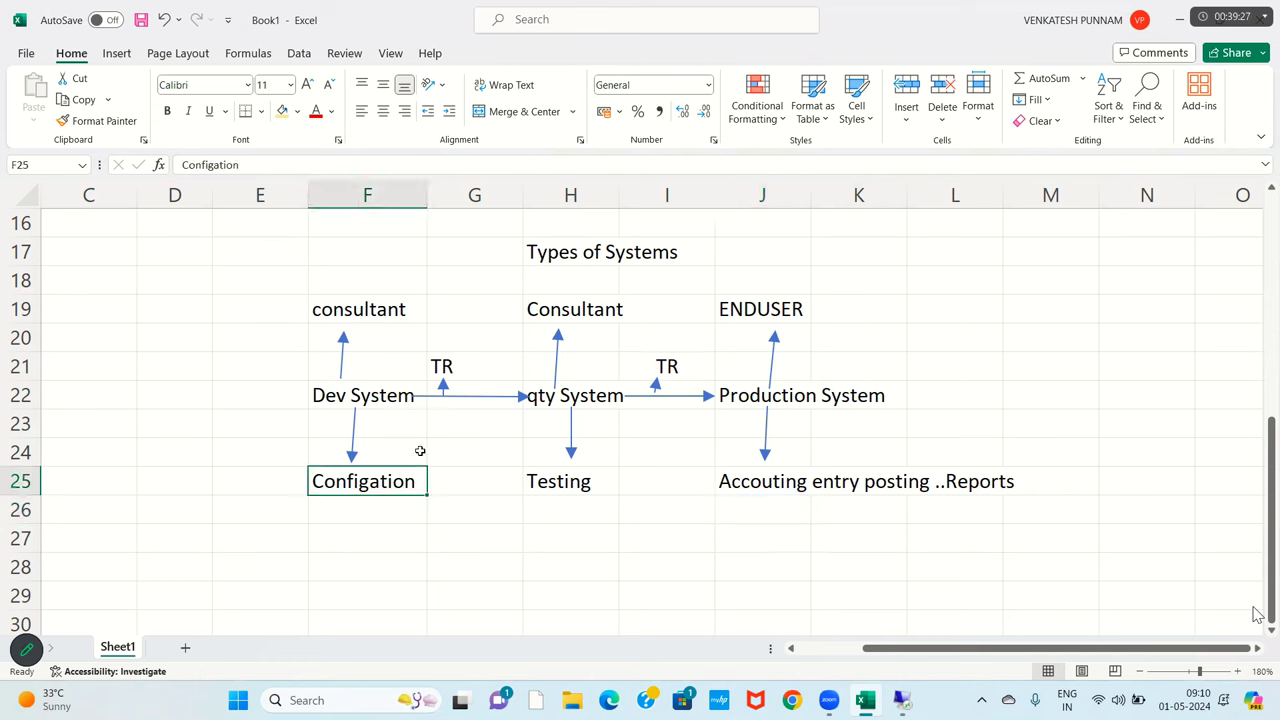
pyautogui.click(447, 368)
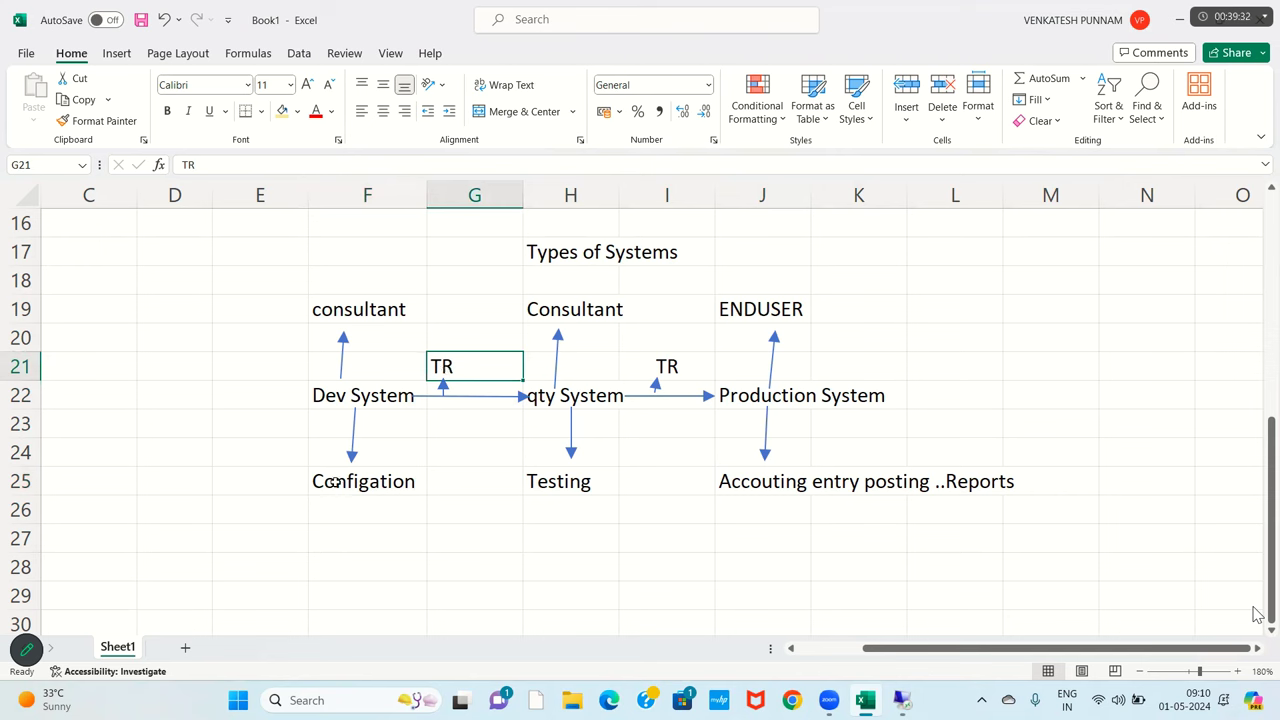
pyautogui.click(336, 482)
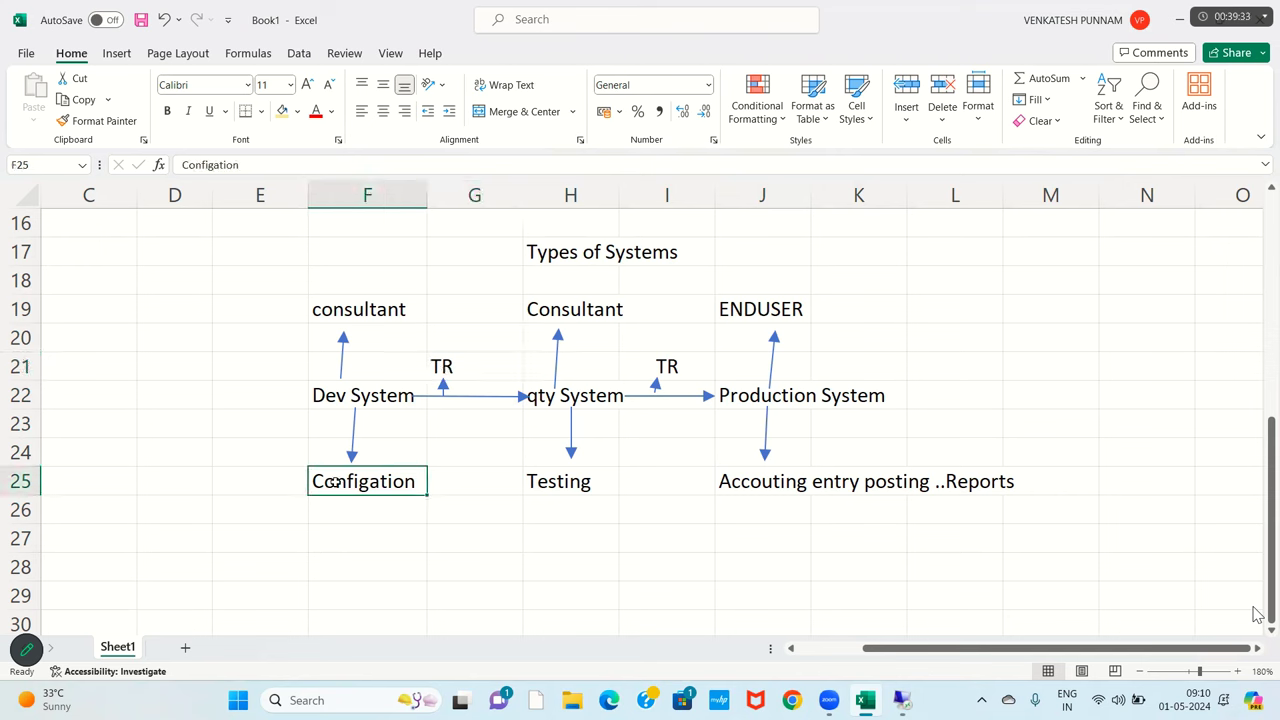
# Draw a straight arrow from Configation up to the first TR label, about 1.7 cm high and 0.85 cm wide.
pyautogui.click(116, 55)
pyautogui.click(252, 80)
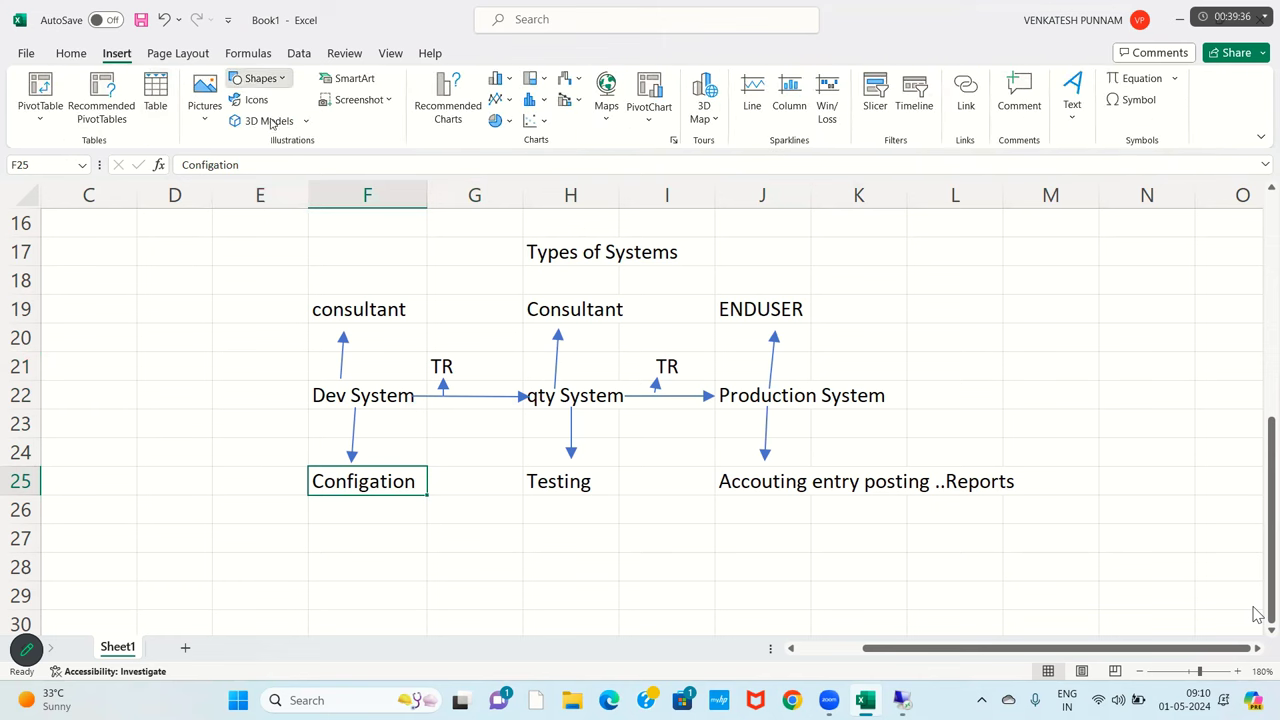
pyautogui.click(273, 124)
pyautogui.moveTo(386, 468); pyautogui.dragTo(429, 369)
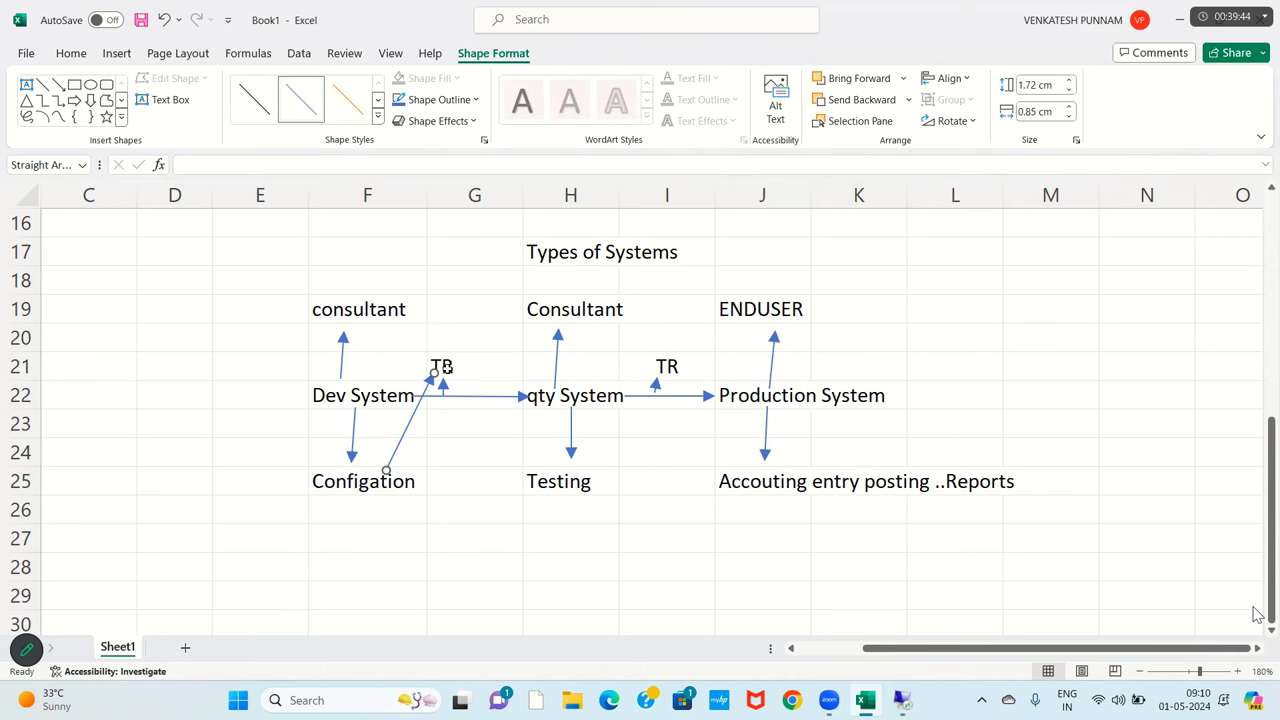
pyautogui.click(447, 367)
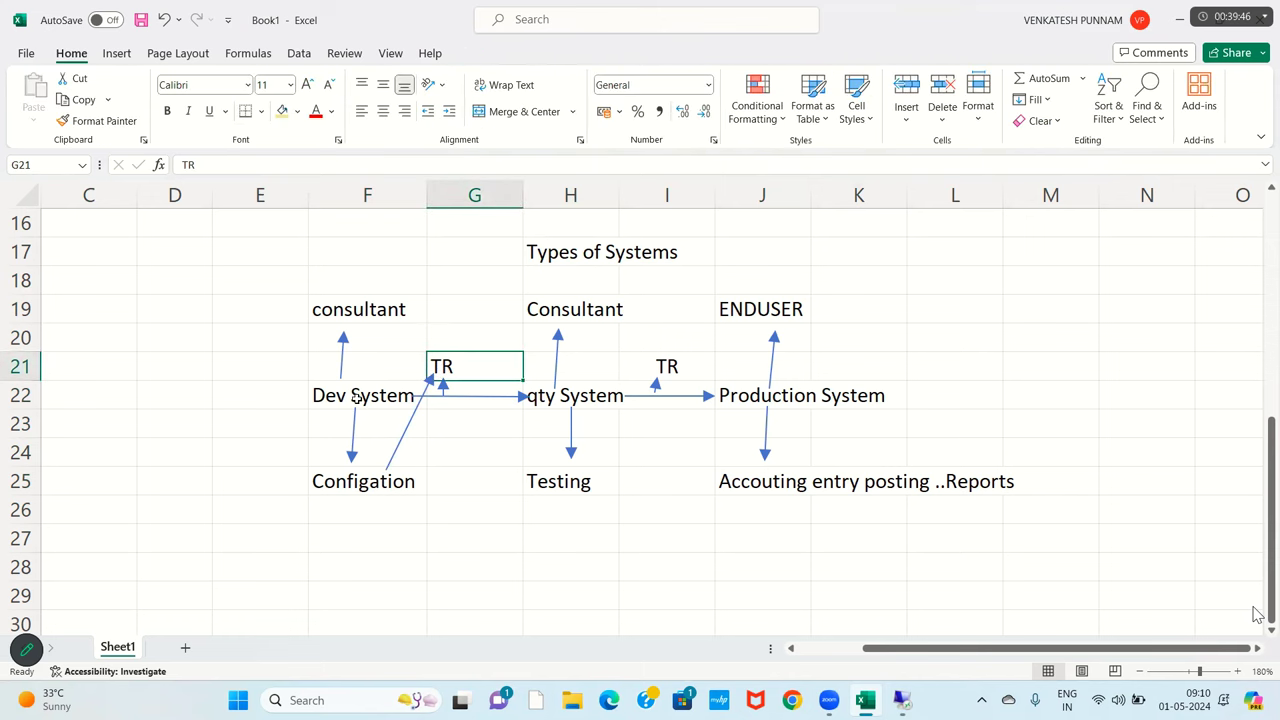
# Delete the diagonal arrow between Configation and the first TR label.
pyautogui.click(355, 397)
pyautogui.click(552, 400)
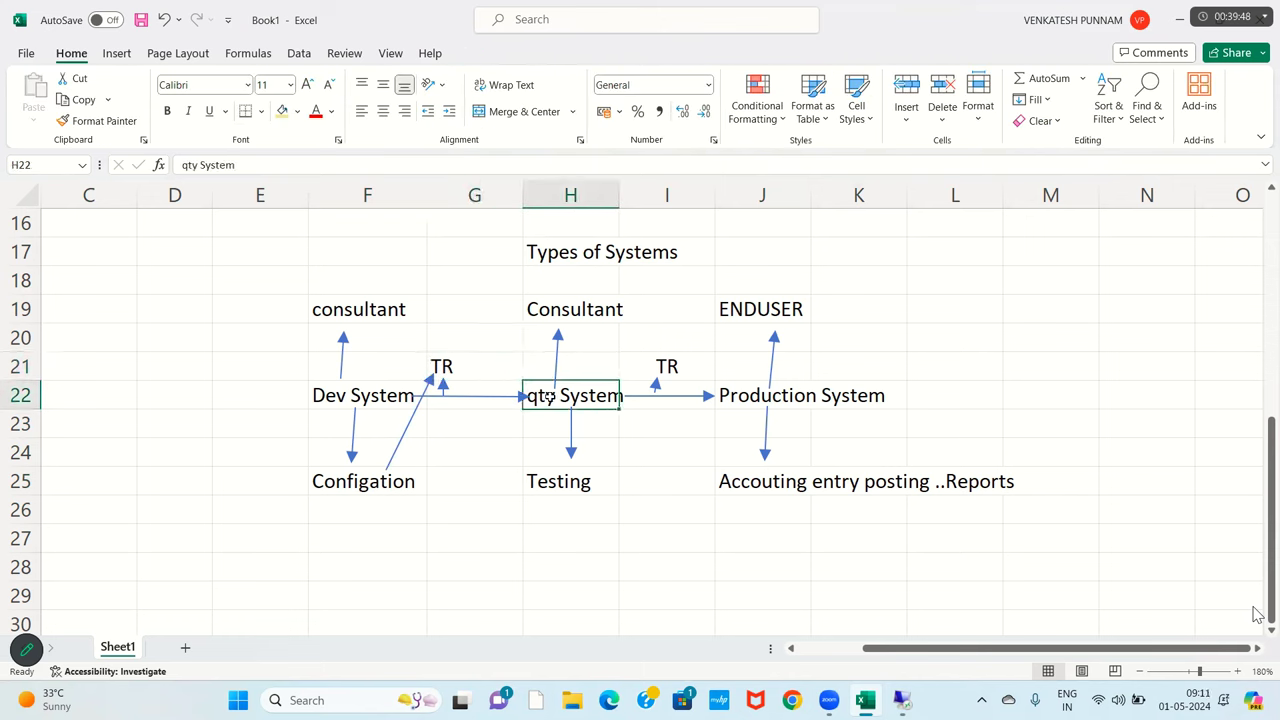
pyautogui.click(765, 412)
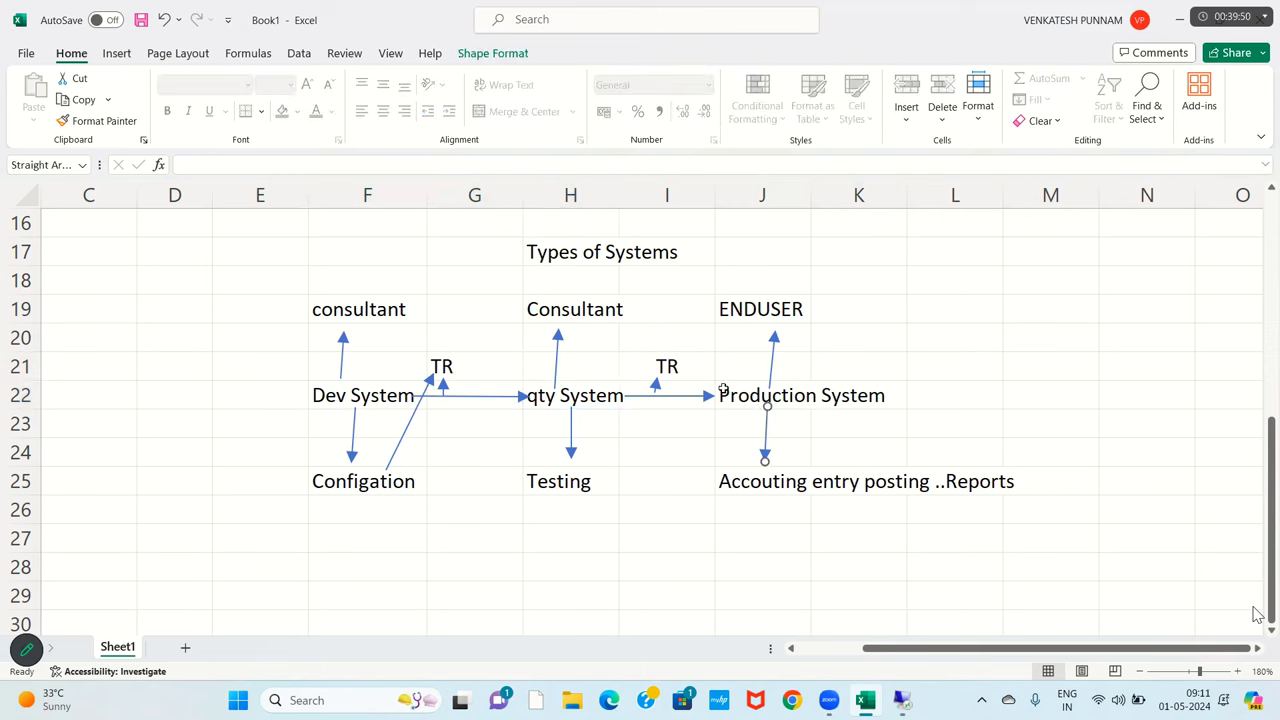
pyautogui.click(722, 390)
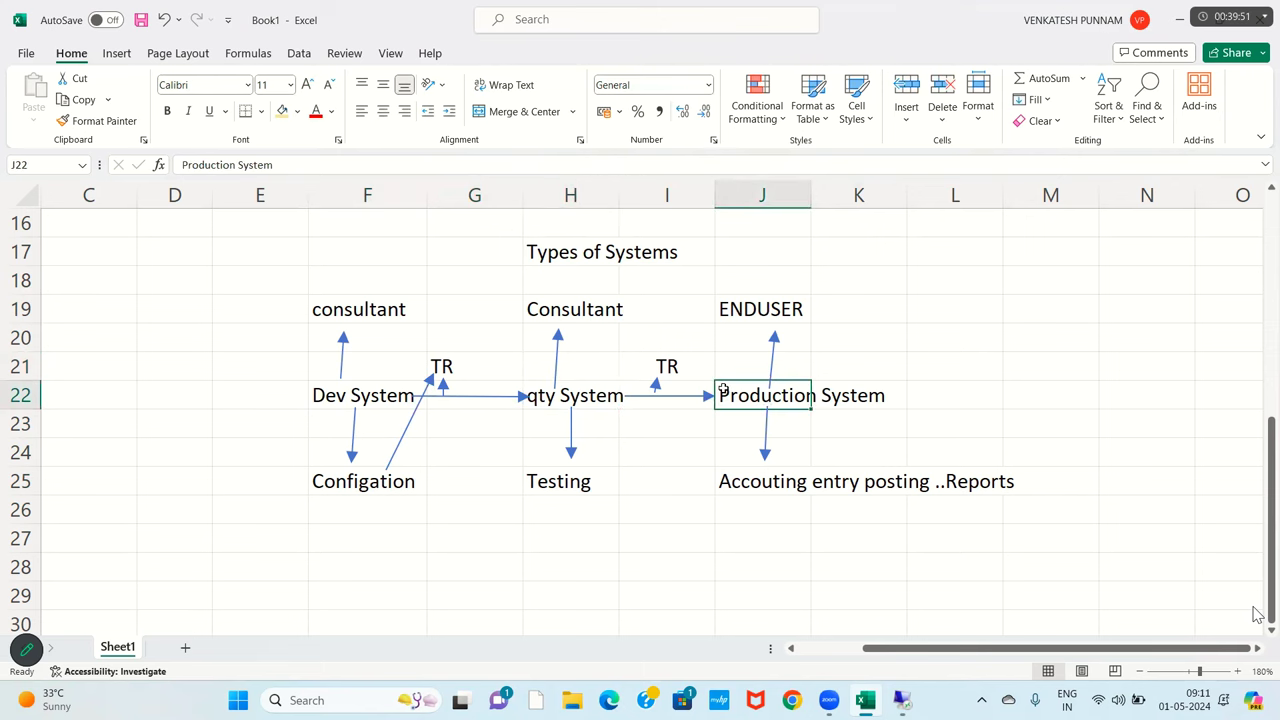
pyautogui.click(406, 431)
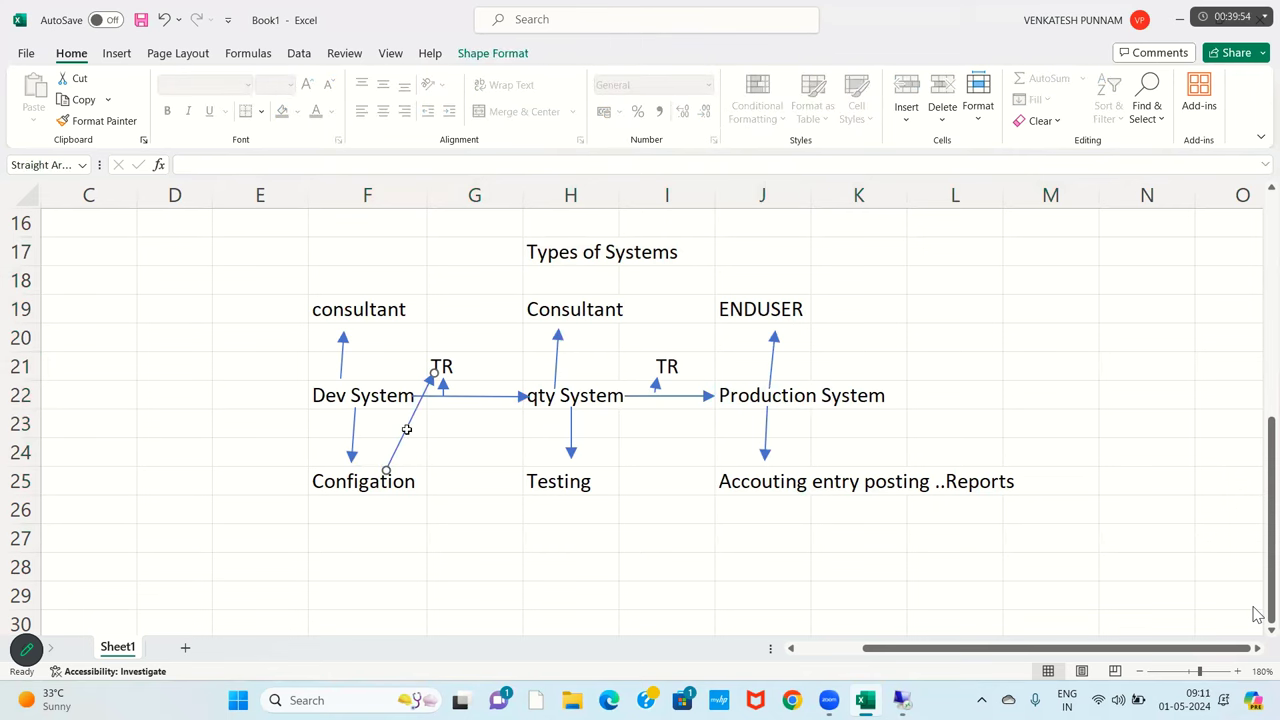
pyautogui.press('Delete')
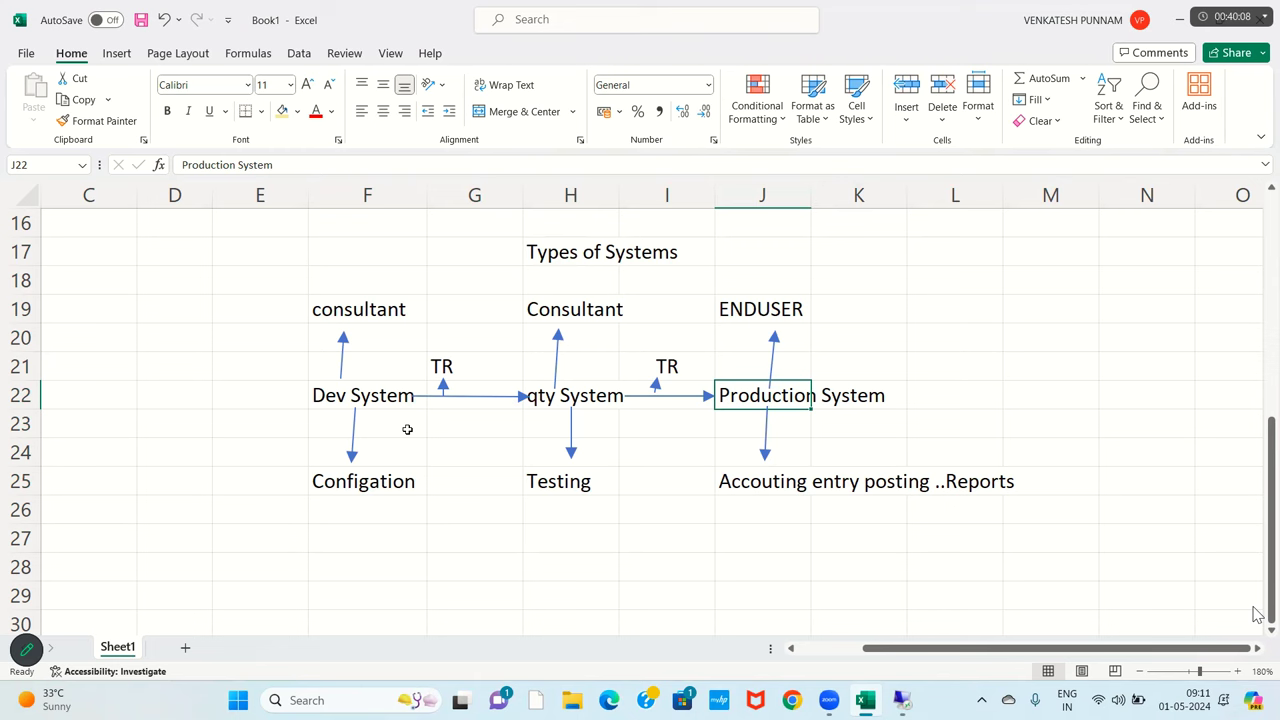
# Enter SE10 in cell G28, beneath the system landscape diagram.
pyautogui.click(516, 600)
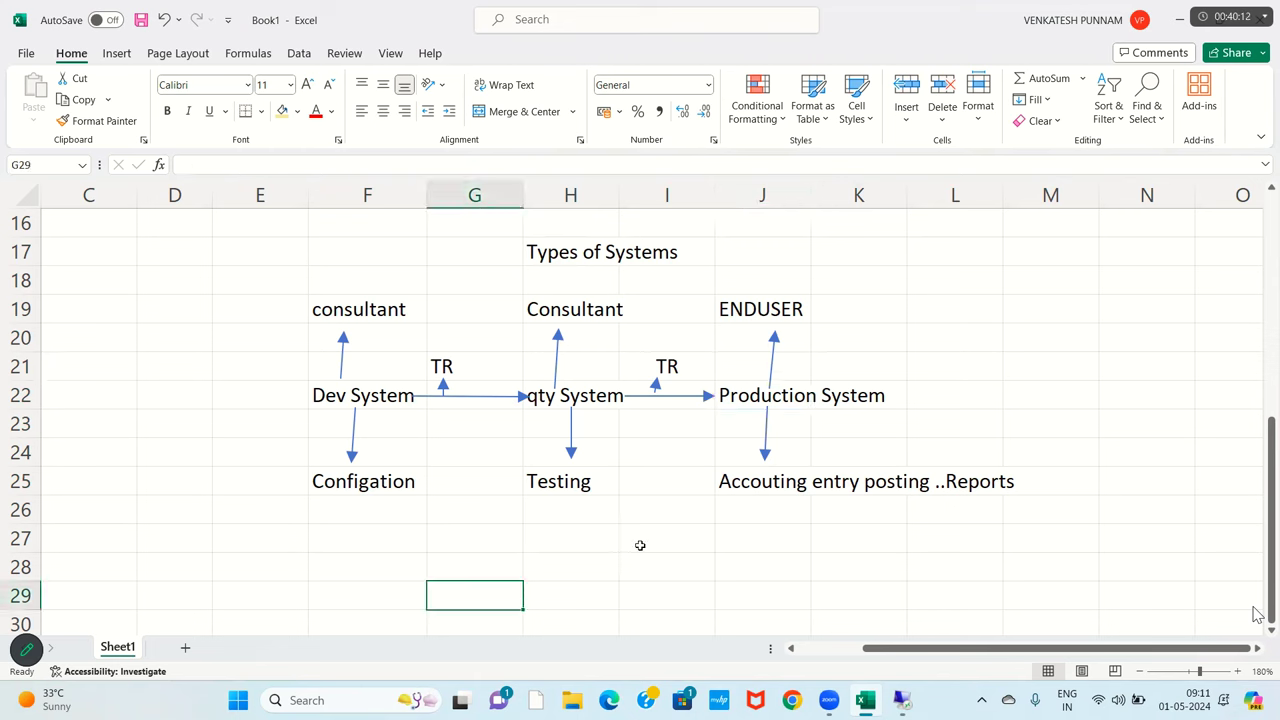
pyautogui.scroll(-1, 471, 514)
pyautogui.click(447, 484)
pyautogui.press('capslock')
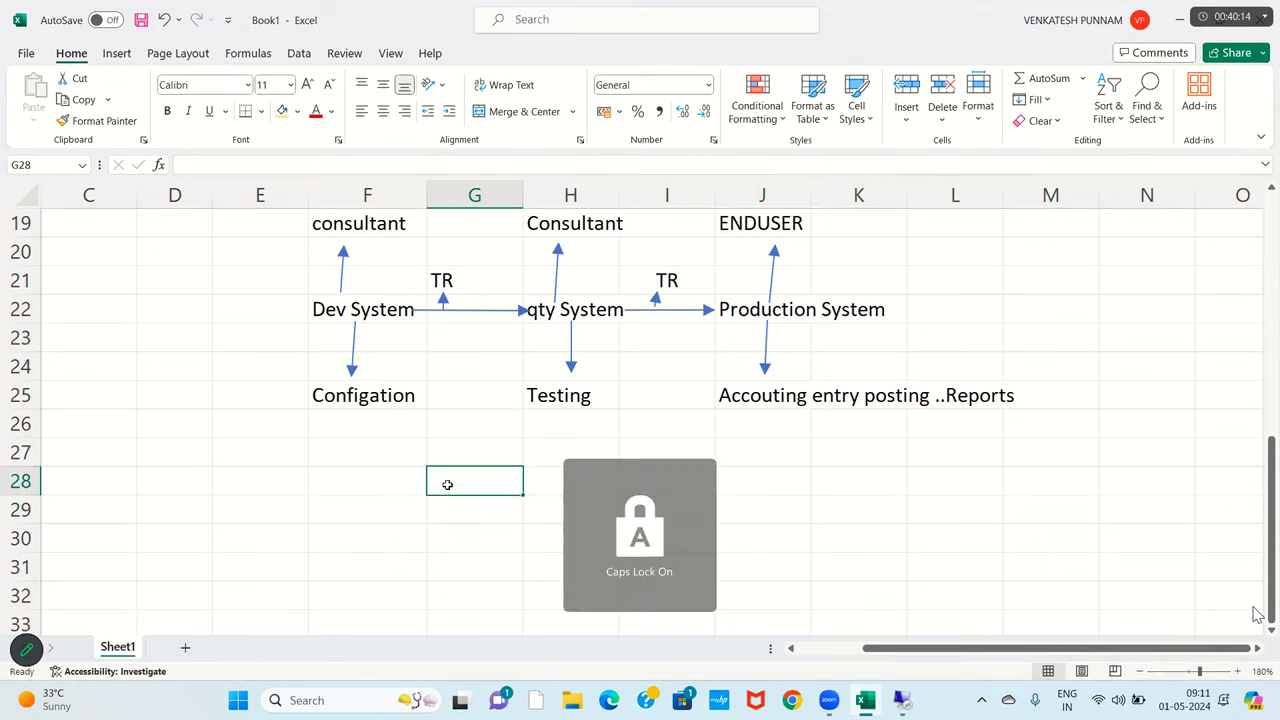
pyautogui.write('SE16')
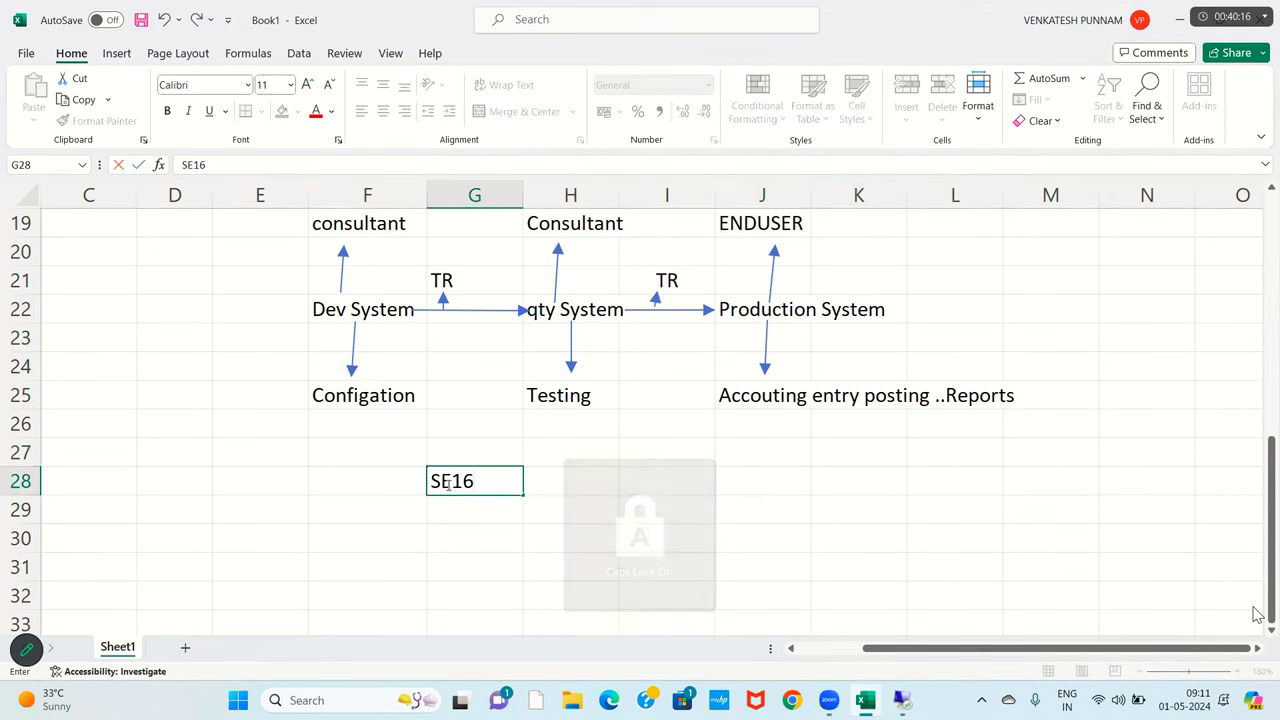
pyautogui.press('BackSpace')
pyautogui.press('BackSpace')
pyautogui.press('BackSpace')
pyautogui.press('BackSpace')
pyautogui.write('S')
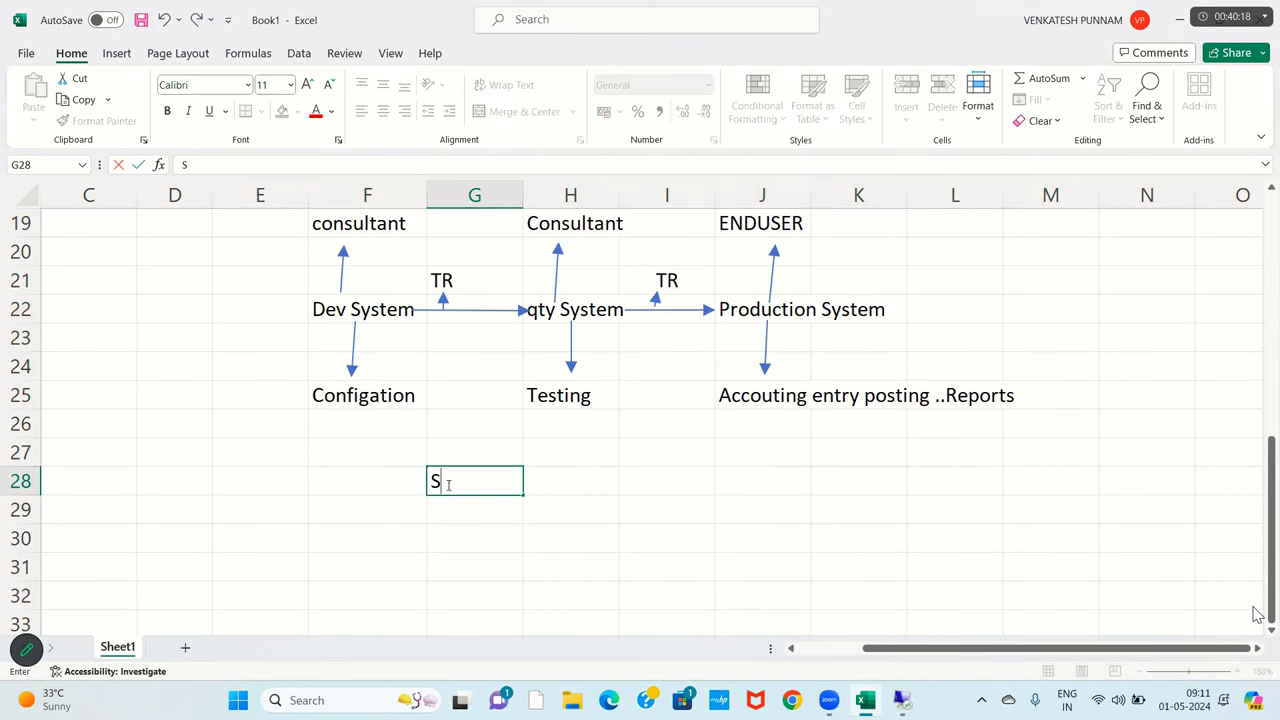
pyautogui.write('E10')
pyautogui.press('Return')
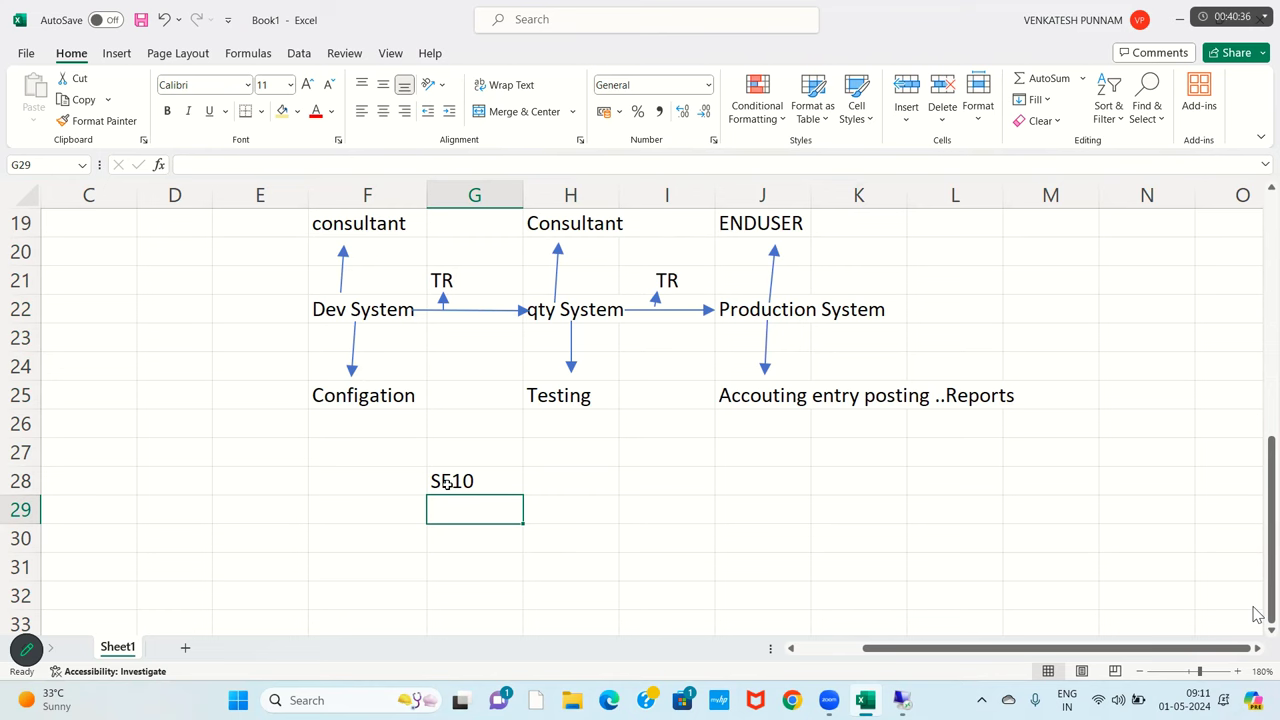
# Switch to the SAP session, go back from Display IMG to SAP Easy Access, and run transaction SE10.
pyautogui.click(902, 700)
pyautogui.click(260, 52)
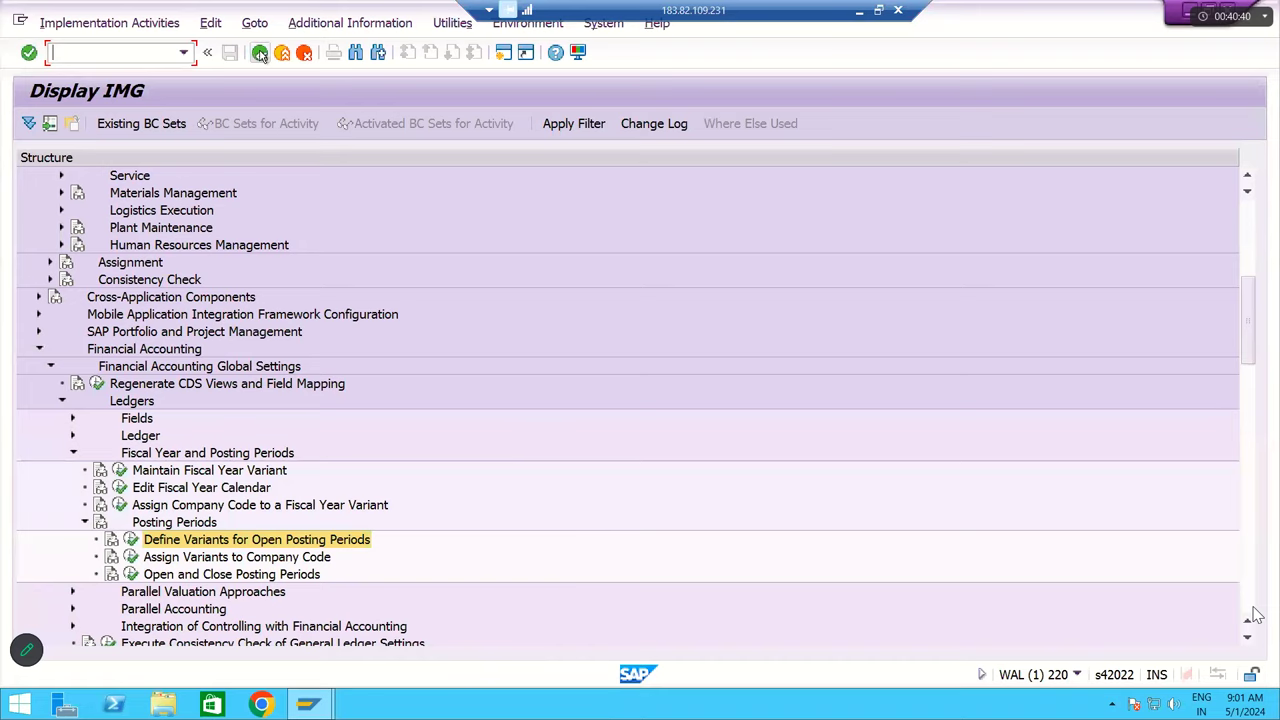
pyautogui.click(260, 52)
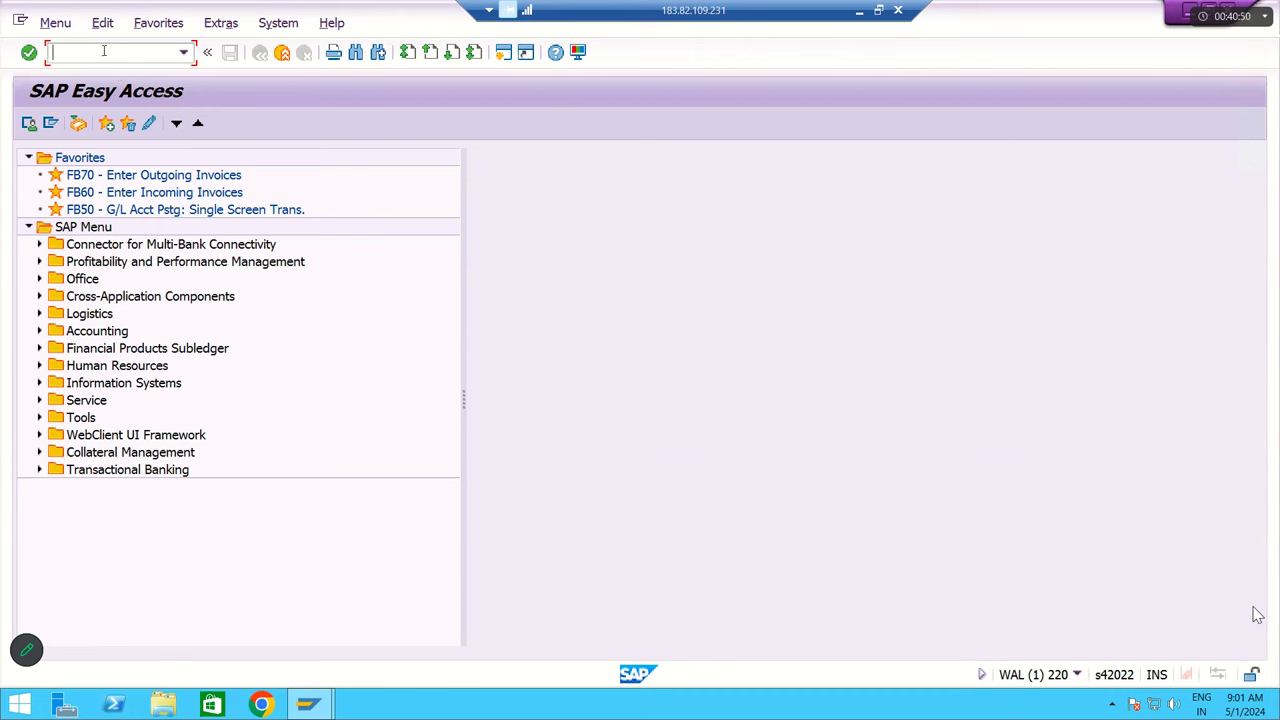
pyautogui.write('SE10')
pyautogui.press('Return')
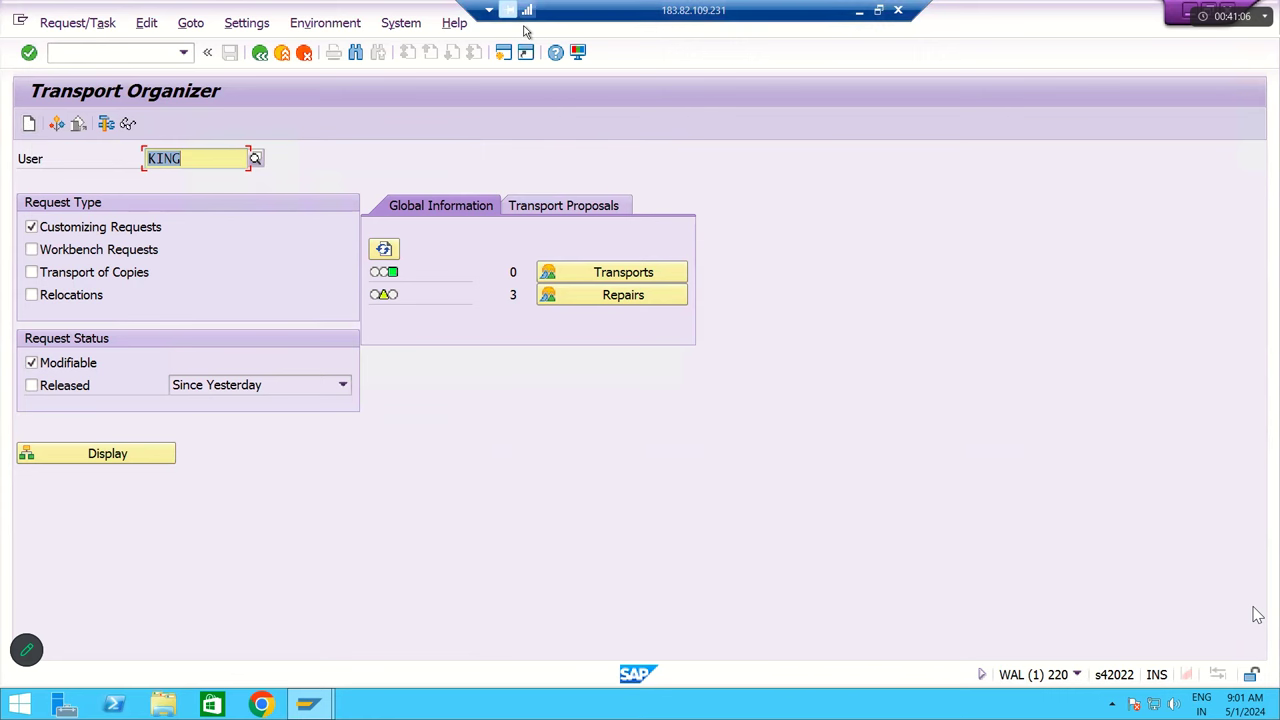
# Switch back to the Excel worksheet and review the SE10 note beneath the system diagram.
pyautogui.click(859, 10)
pyautogui.press('Up')
pyautogui.press('Right')
pyautogui.press('Right')
pyautogui.press('Right')
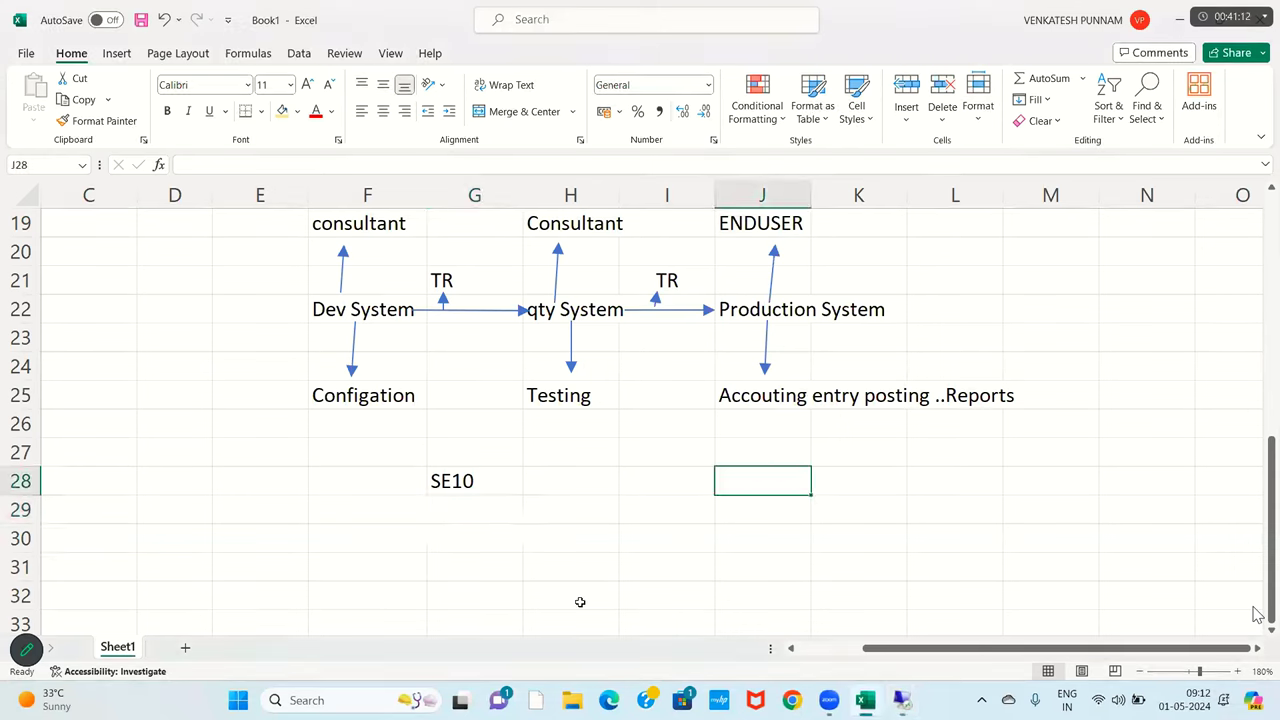
pyautogui.hotkey('alt', 'Tab')
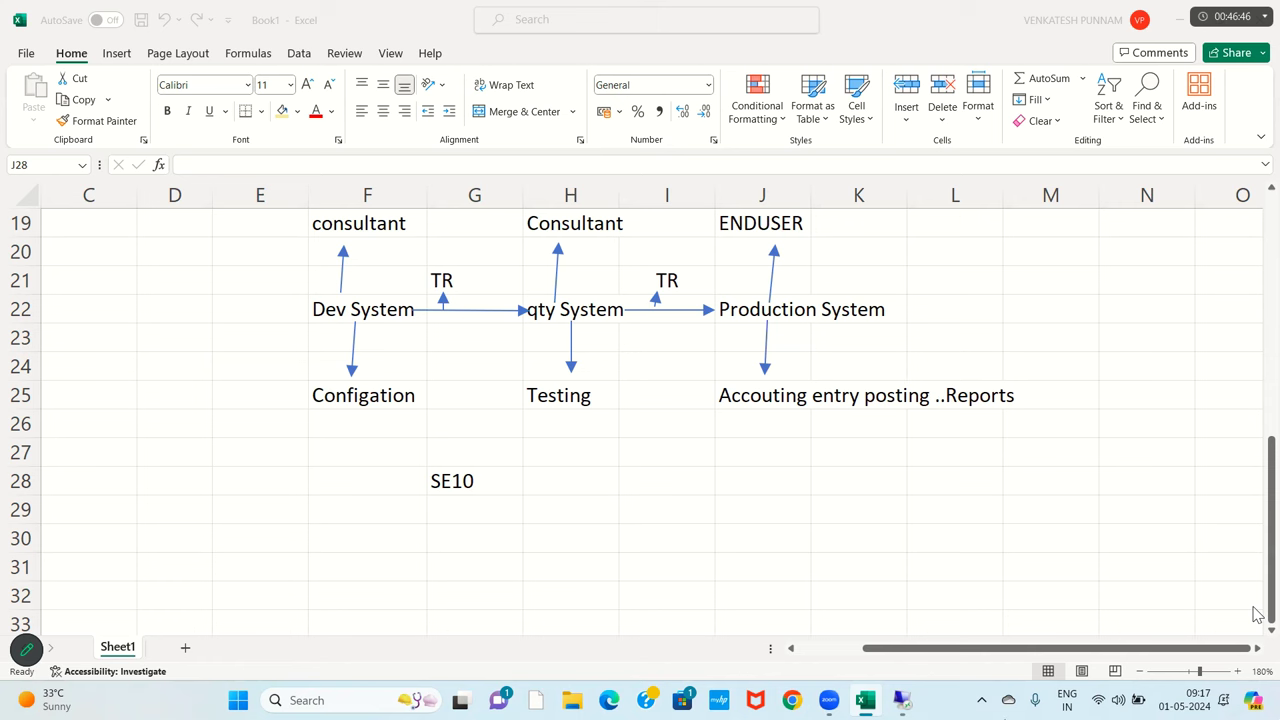
# Switch to the SAP session, leave the Transport Organizer, and reopen it from SAP Easy Access with transaction SE10.
pyautogui.hotkey('alt', 'Tab')
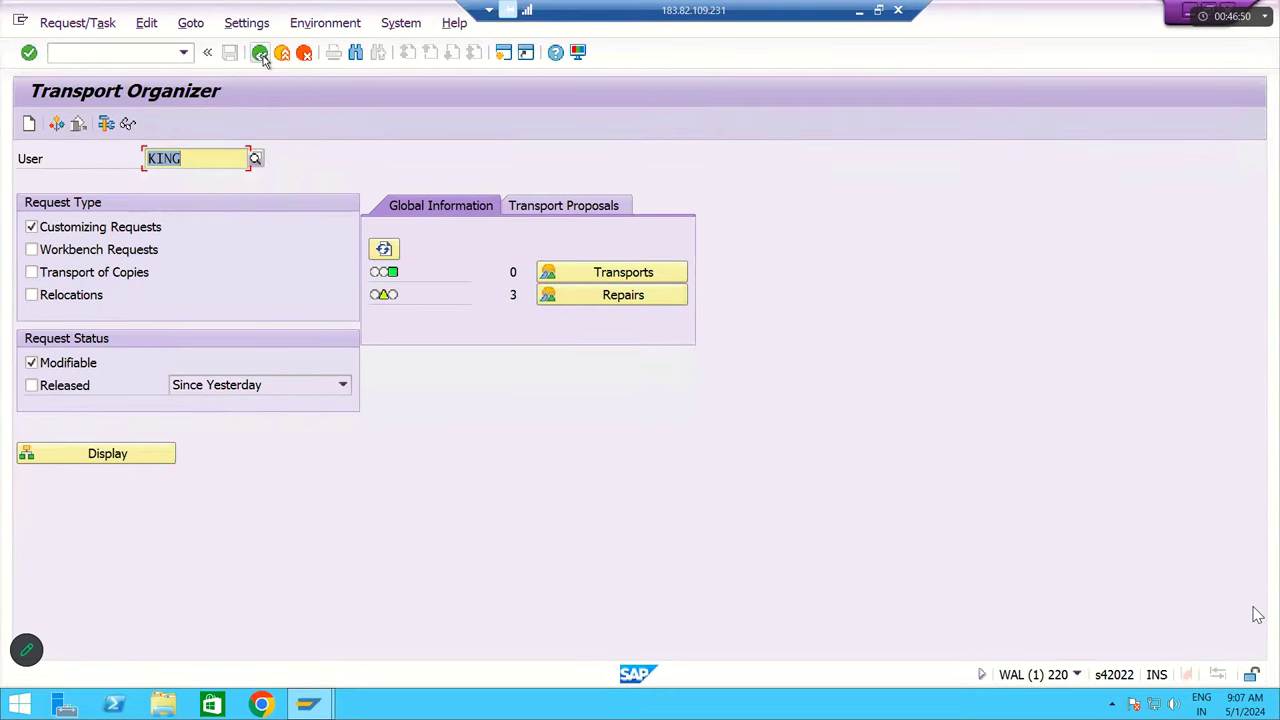
pyautogui.click(260, 54)
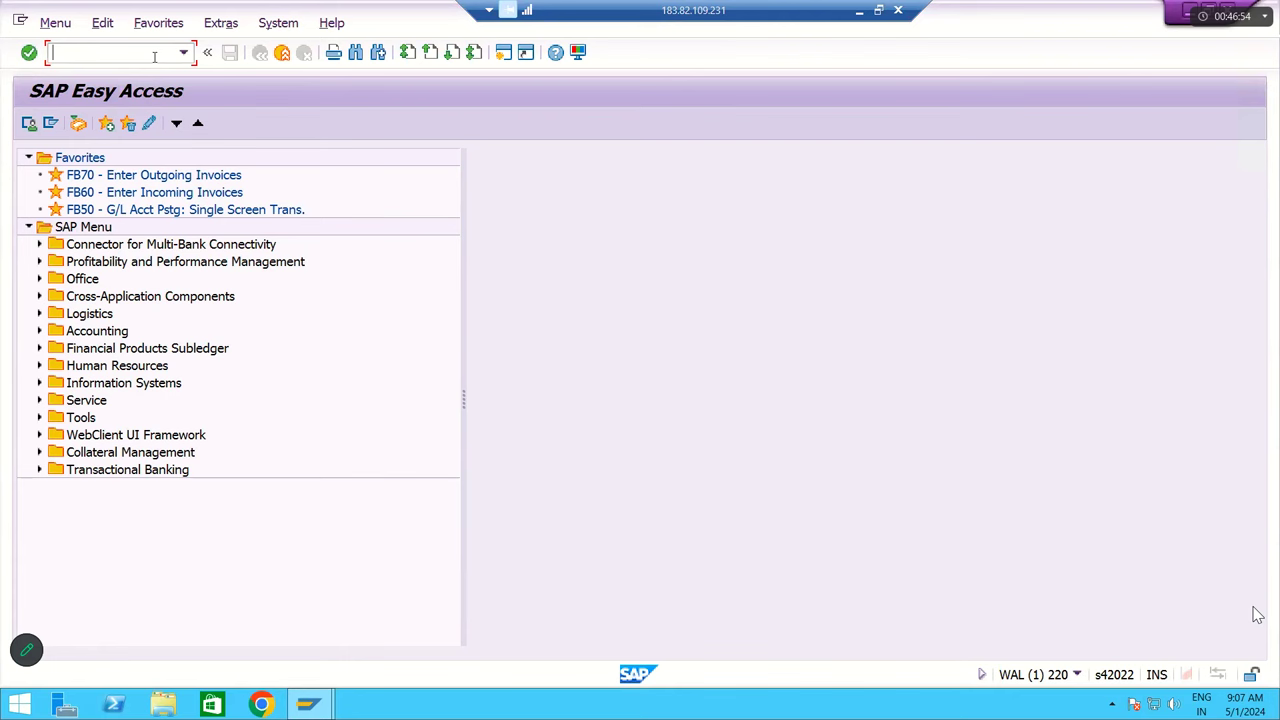
pyautogui.press('capslock')
pyautogui.write('SE16N')
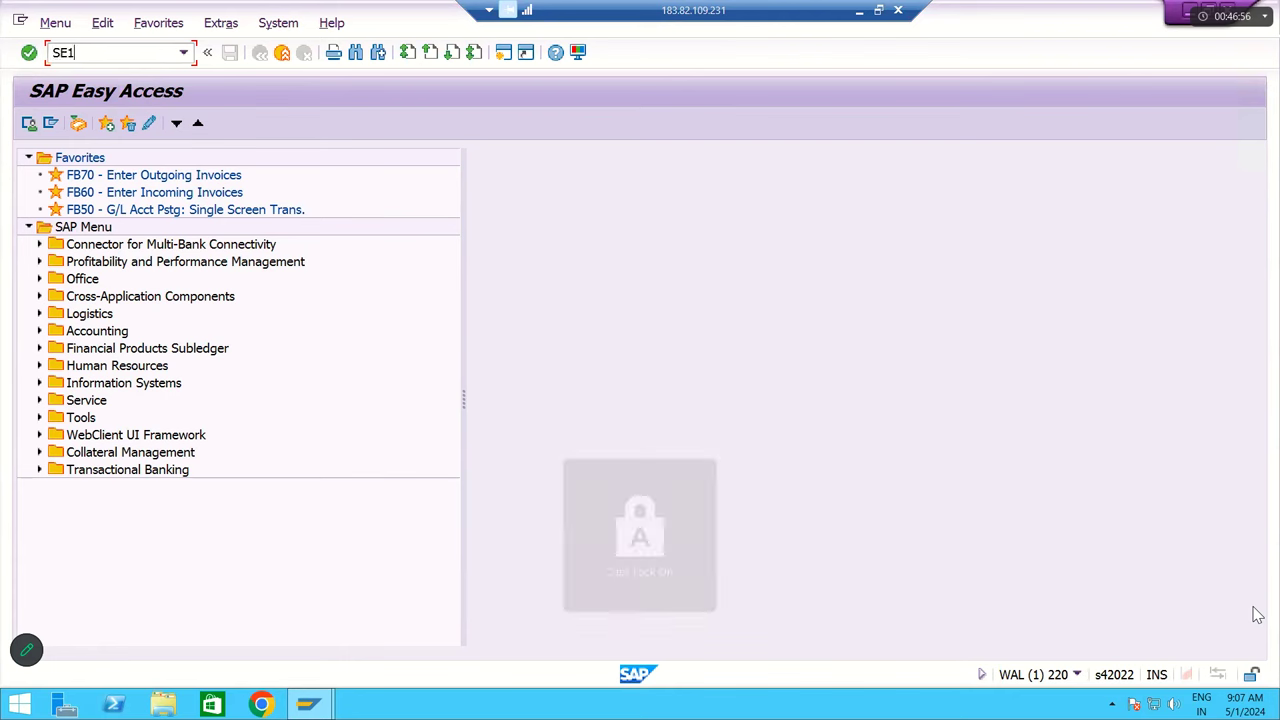
pyautogui.press('BackSpace')
pyautogui.press('BackSpace')
pyautogui.press('BackSpace')
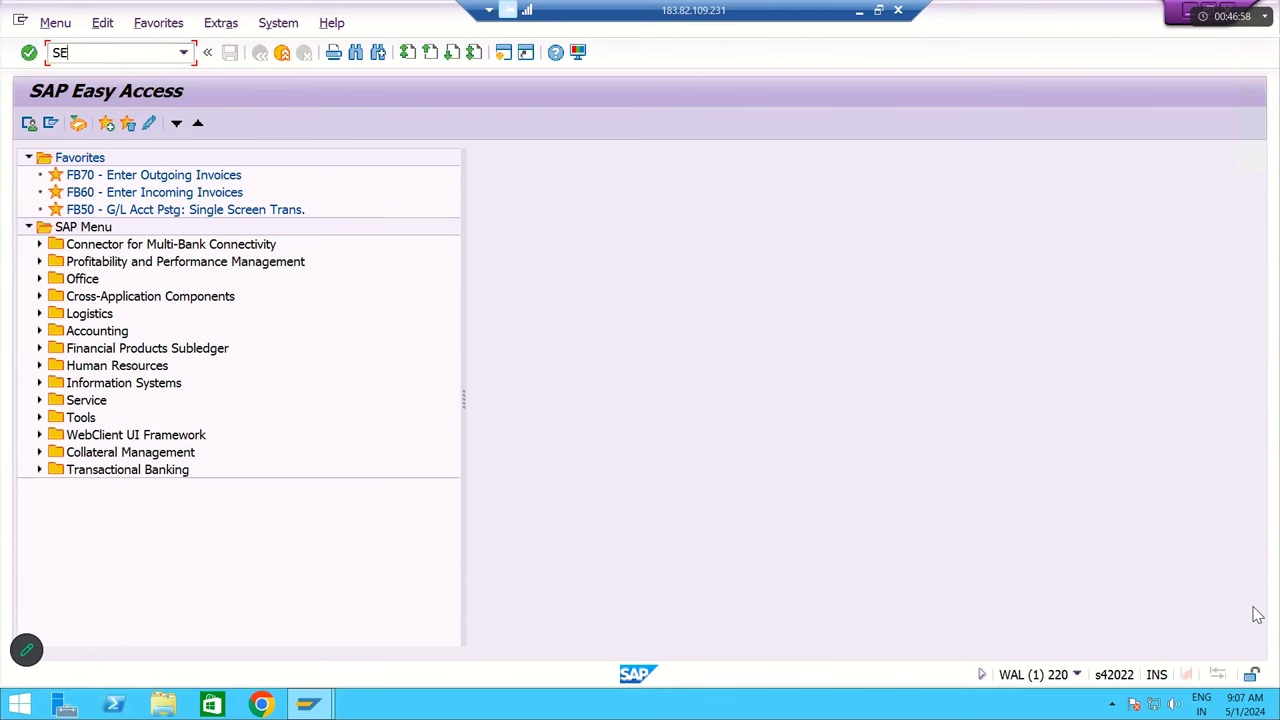
pyautogui.write('10')
pyautogui.press('Return')
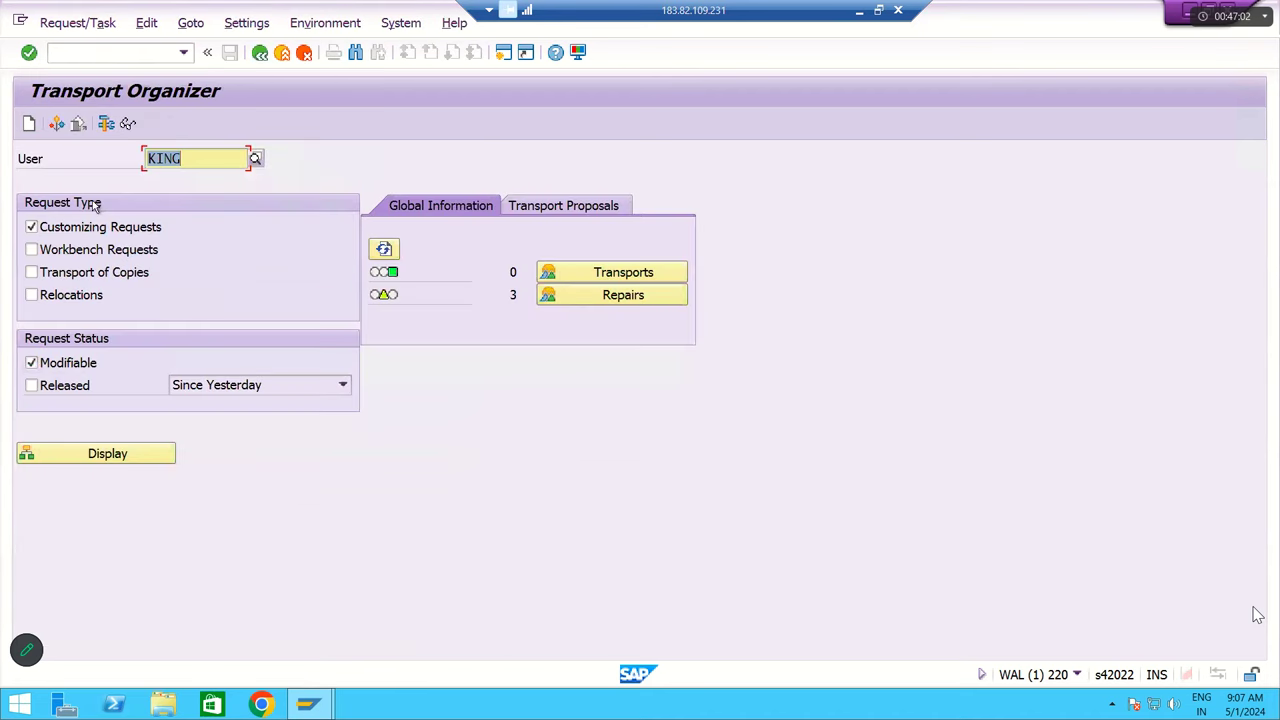
# Examine the Customizing Requests and Workbench Requests types in the Transport Organizer.
pyautogui.click(93, 230)
pyautogui.click(77, 253)
pyautogui.click(77, 253)
pyautogui.click(72, 231)
pyautogui.click(72, 250)
pyautogui.click(70, 233)
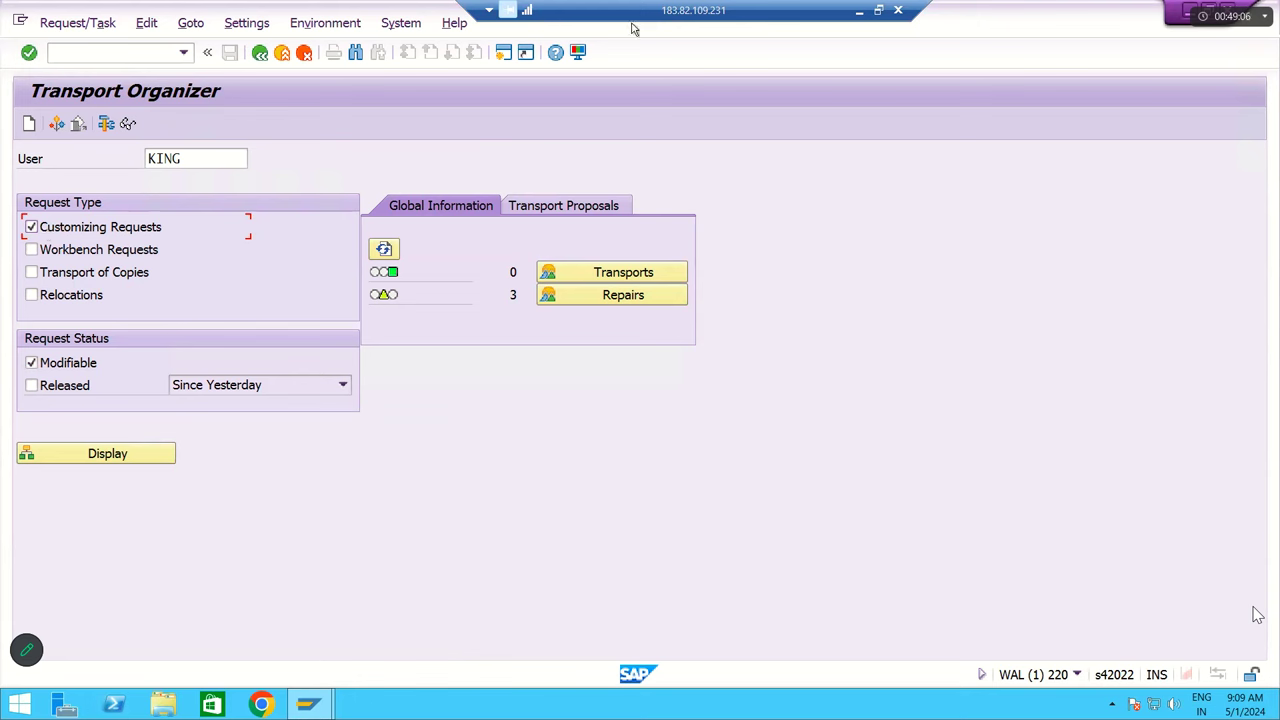
# Switch to the Excel worksheet and go to the Program data-flow diagram above Types of Systems.
pyautogui.click(860, 14)
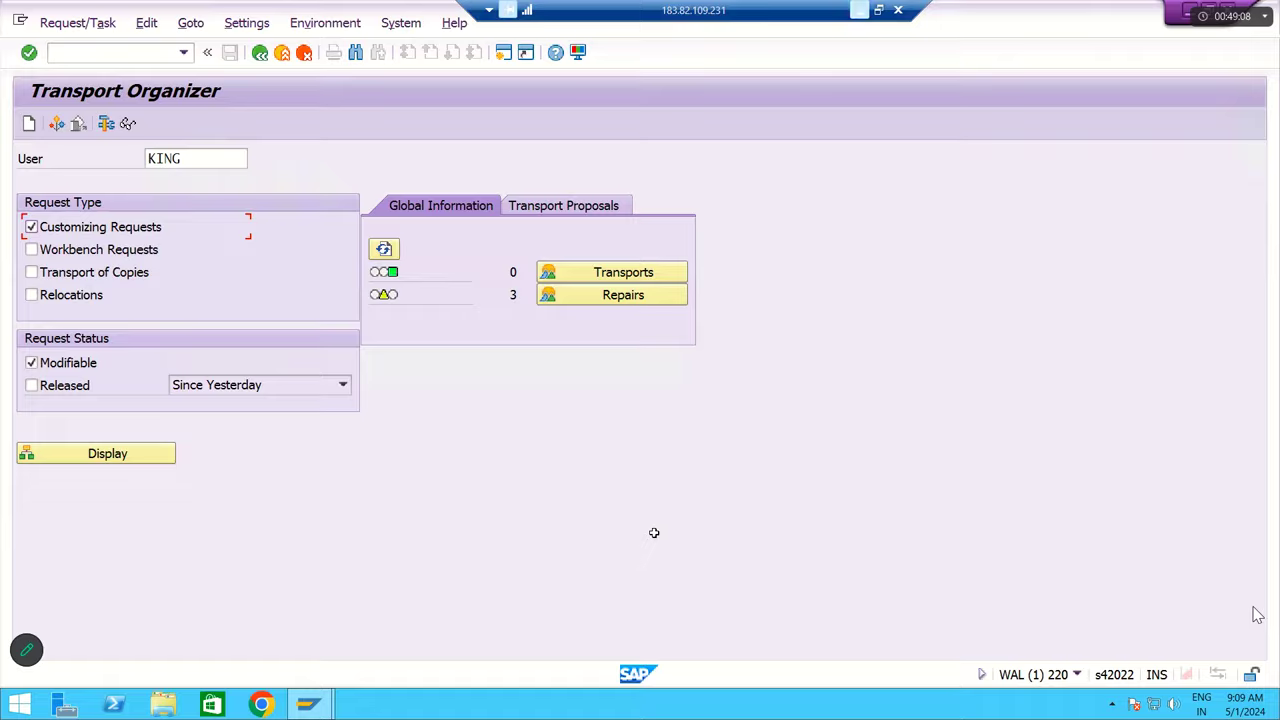
pyautogui.press('Up')
pyautogui.press('Up')
pyautogui.press('Up')
pyautogui.press('Up')
pyautogui.press('Up')
pyautogui.press('Up')
pyautogui.press('Up')
pyautogui.press('Up')
pyautogui.press('Up')
pyautogui.press('Up')
pyautogui.press('Up')
pyautogui.press('Up')
pyautogui.press('Up')
pyautogui.press('Up')
pyautogui.press('Up')
pyautogui.press('Up')
pyautogui.press('Up')
pyautogui.press('Up')
pyautogui.press('Up')
pyautogui.press('Up')
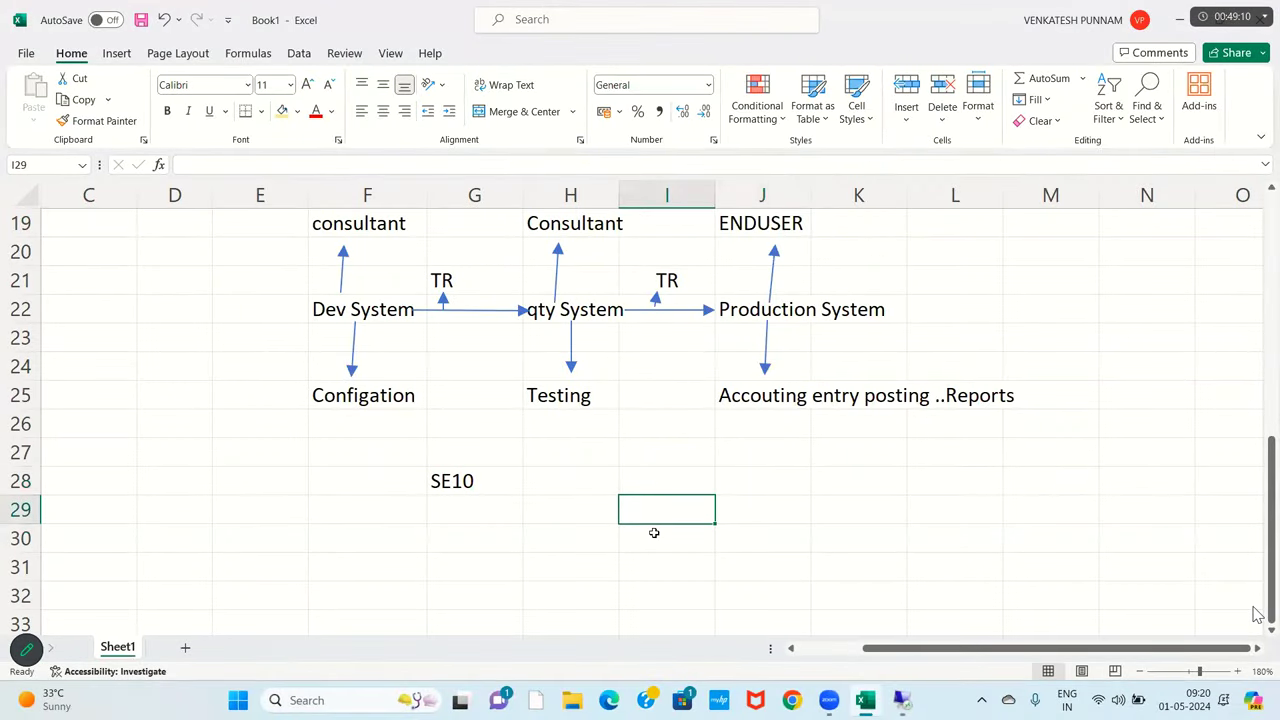
pyautogui.press('Up')
pyautogui.press('Up')
pyautogui.press('Up')
pyautogui.press('Up')
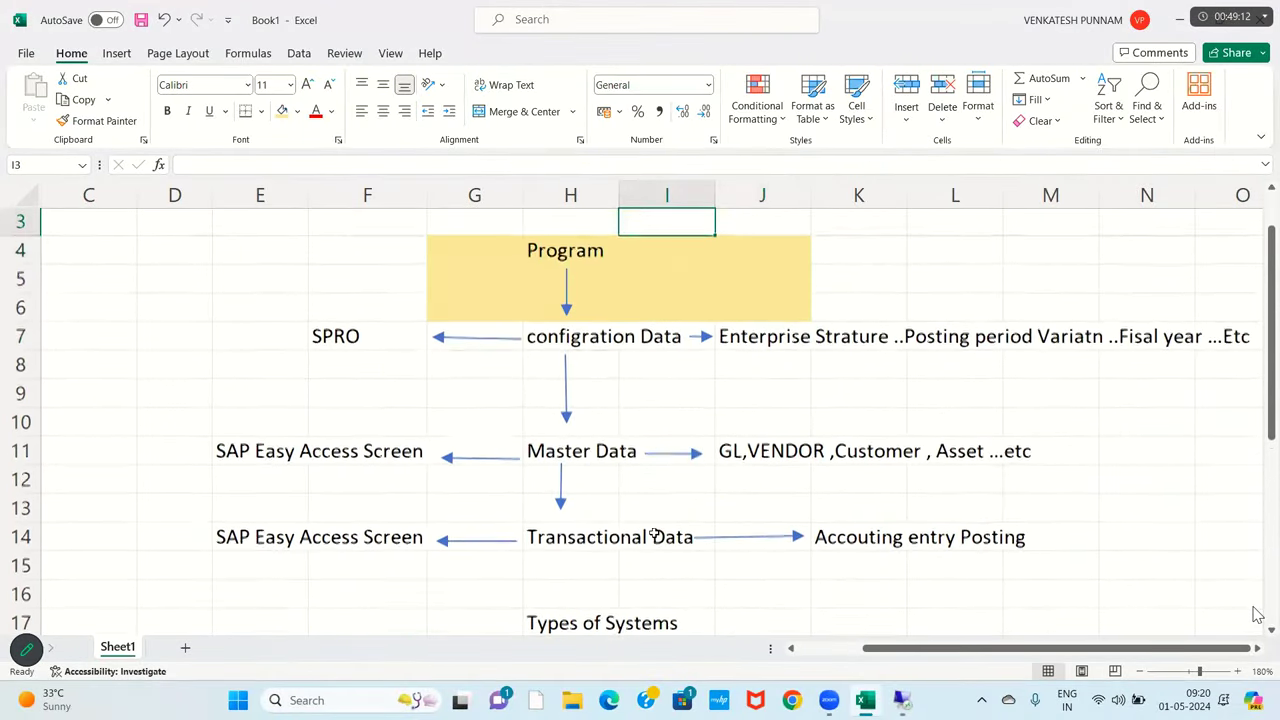
pyautogui.press('Right')
pyautogui.press('Right')
pyautogui.press('Right')
pyautogui.press('Right')
pyautogui.press('Right')
pyautogui.press('Right')
pyautogui.press('Right')
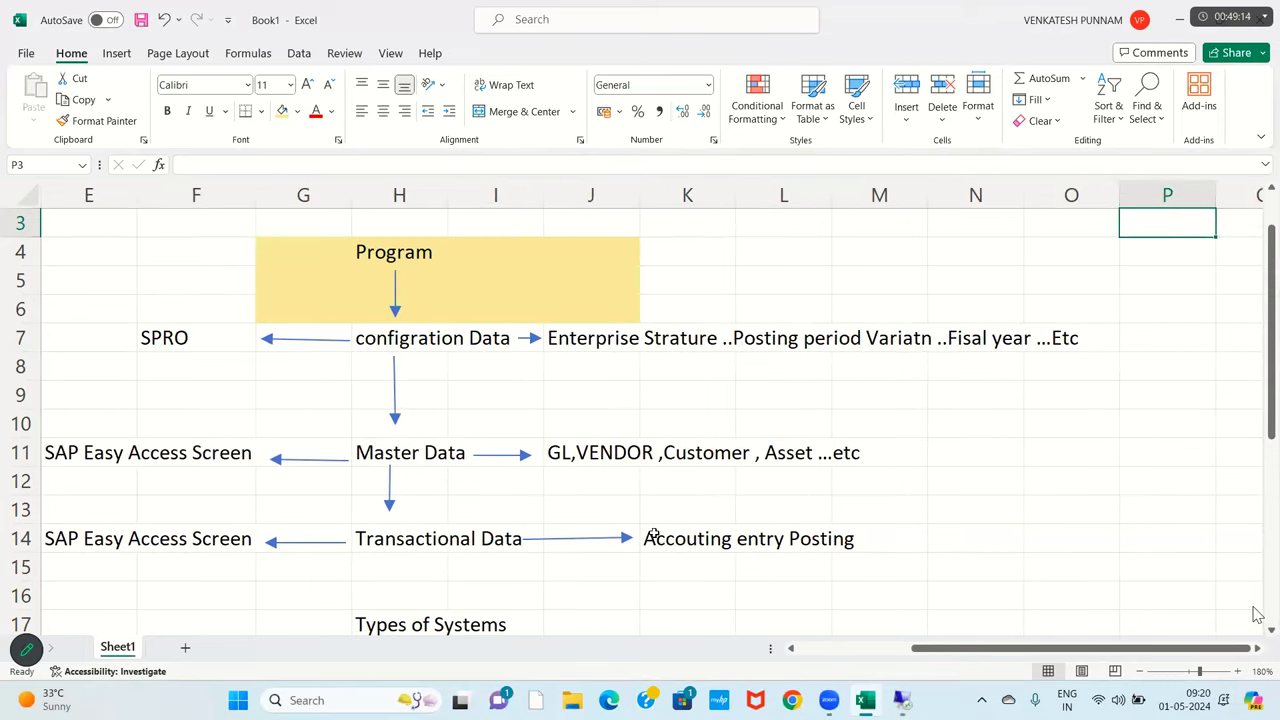
# Examine the SPRO and SAP Easy Access Screen entries linked to configration Data, Master Data and Transactional Data.
pyautogui.click(157, 339)
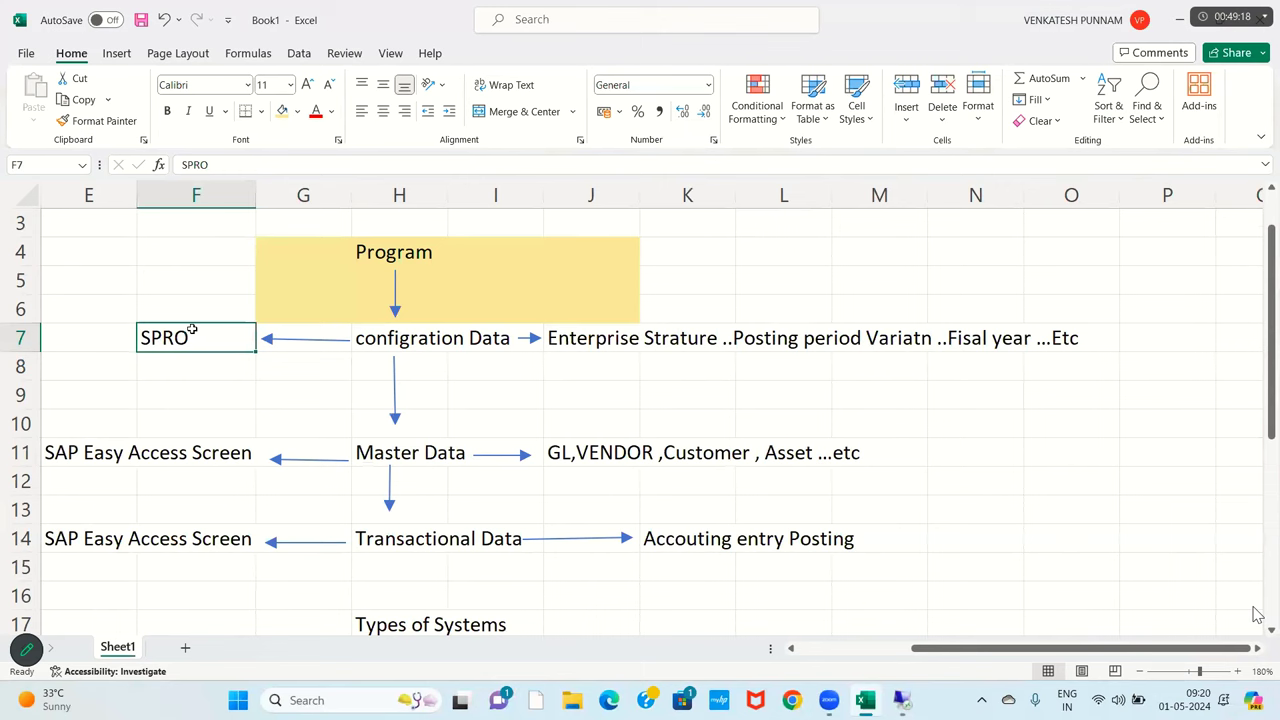
pyautogui.click(422, 343)
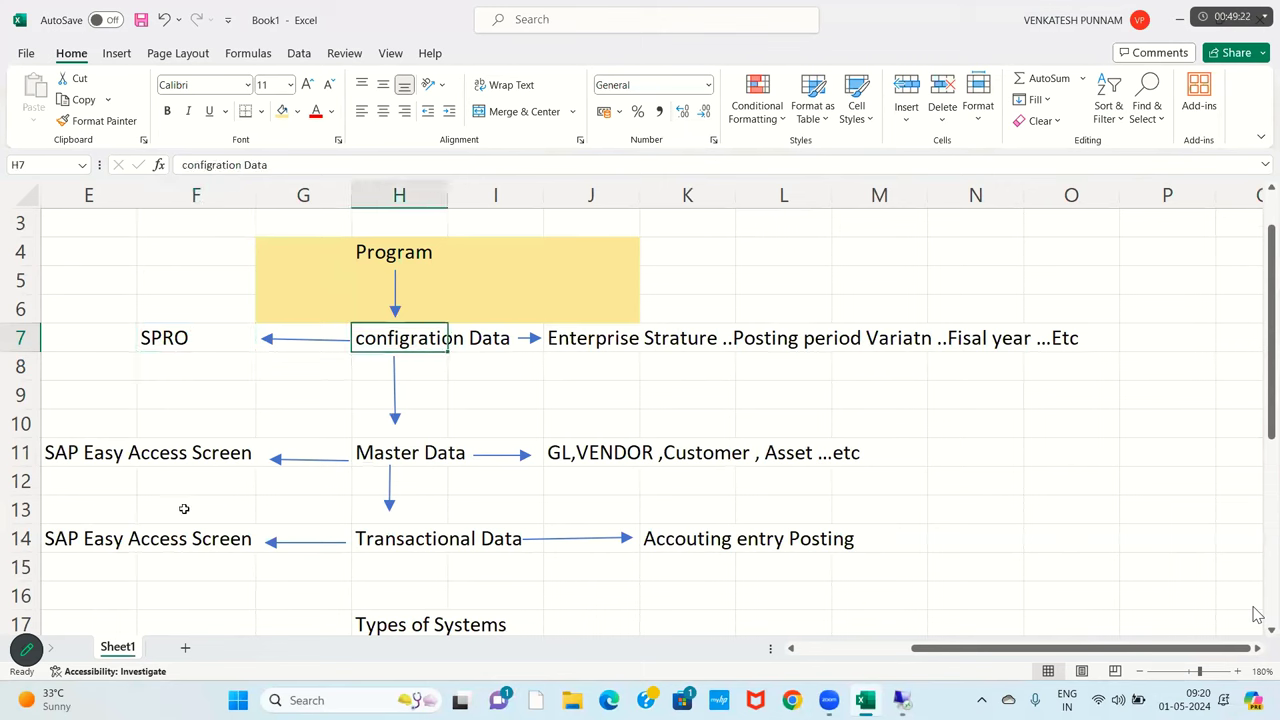
pyautogui.click(88, 460)
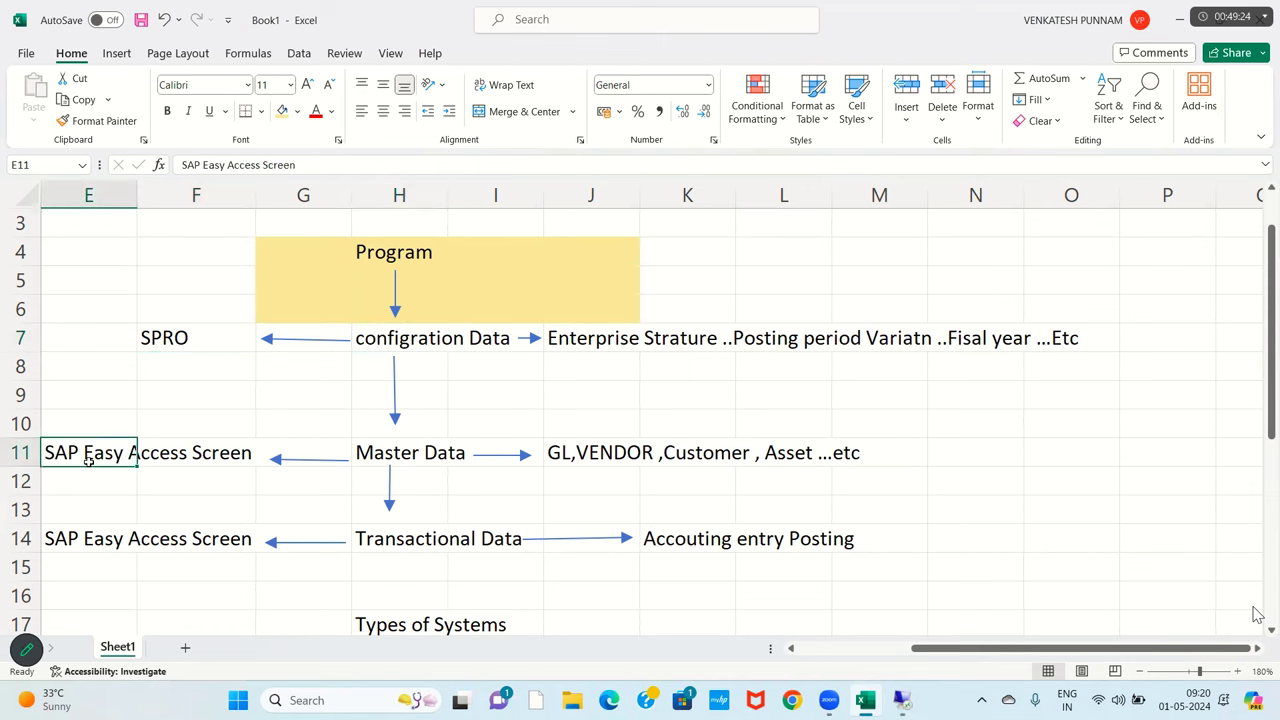
pyautogui.click(402, 452)
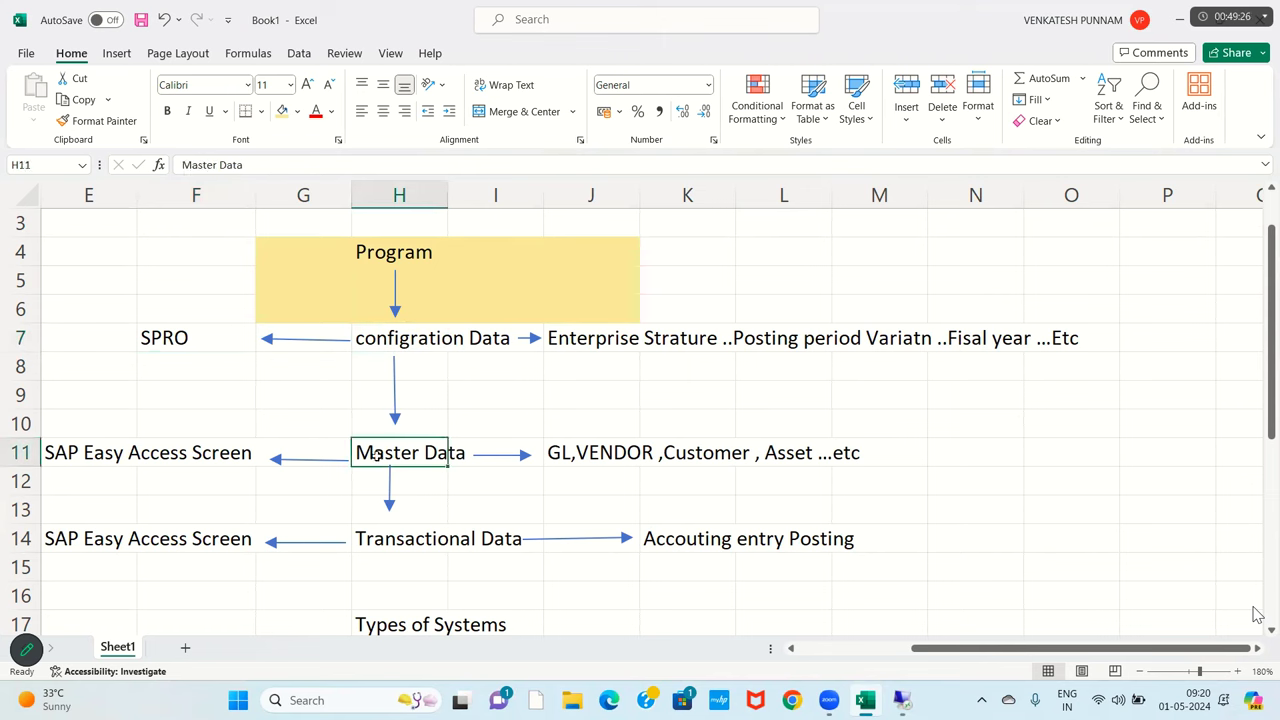
pyautogui.click(80, 541)
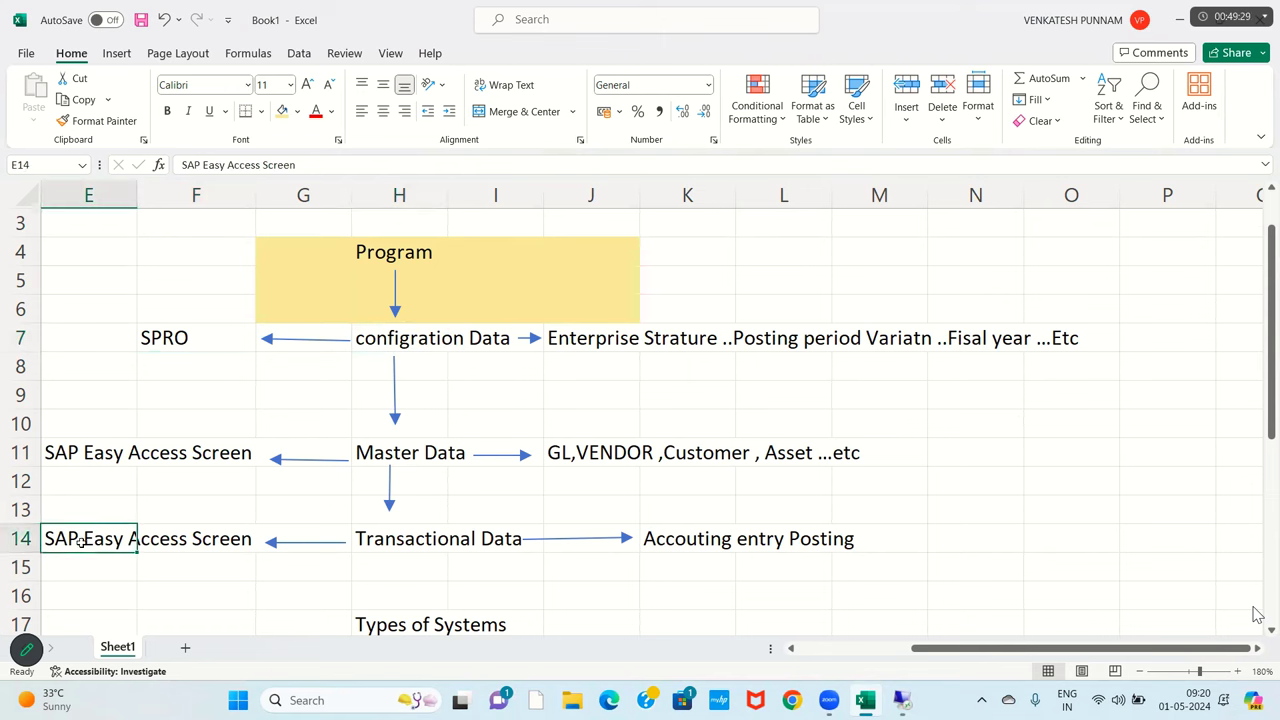
pyautogui.click(405, 540)
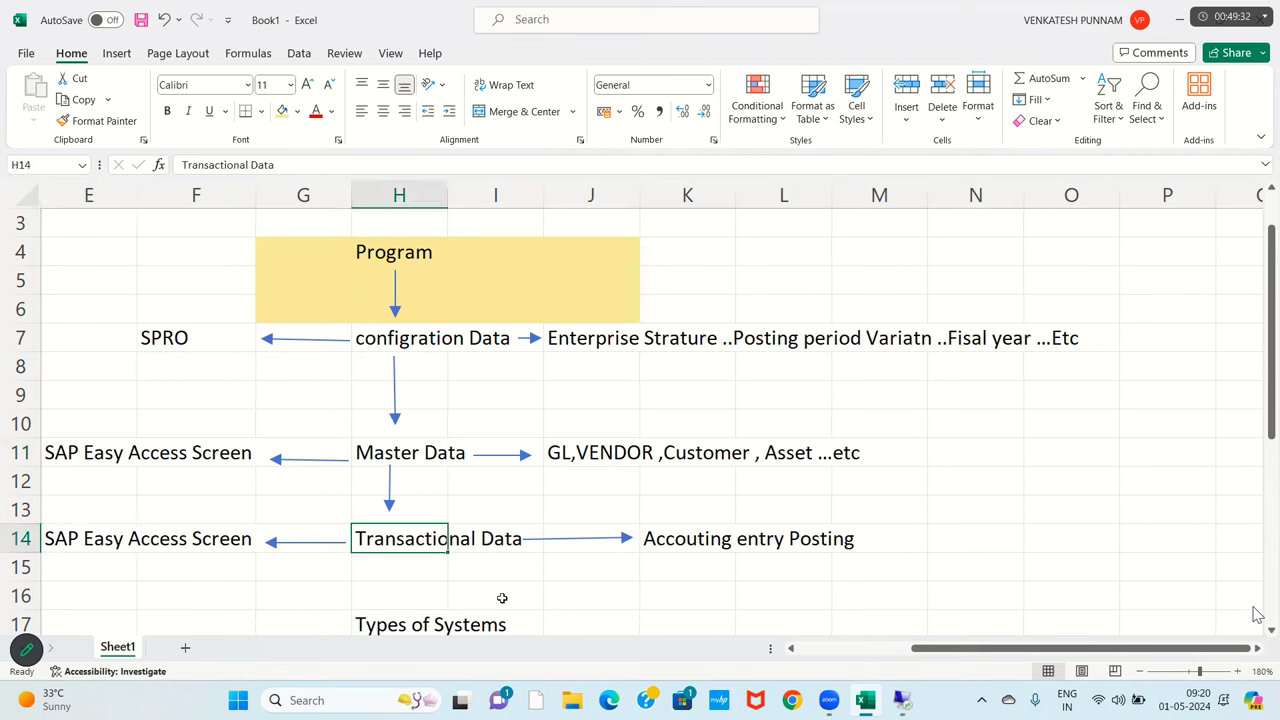
# Compare the Master Data and Transactional Data block in G10:M14 with the configration Data entry and its SPRO link.
pyautogui.moveTo(341, 433); pyautogui.dragTo(899, 547)
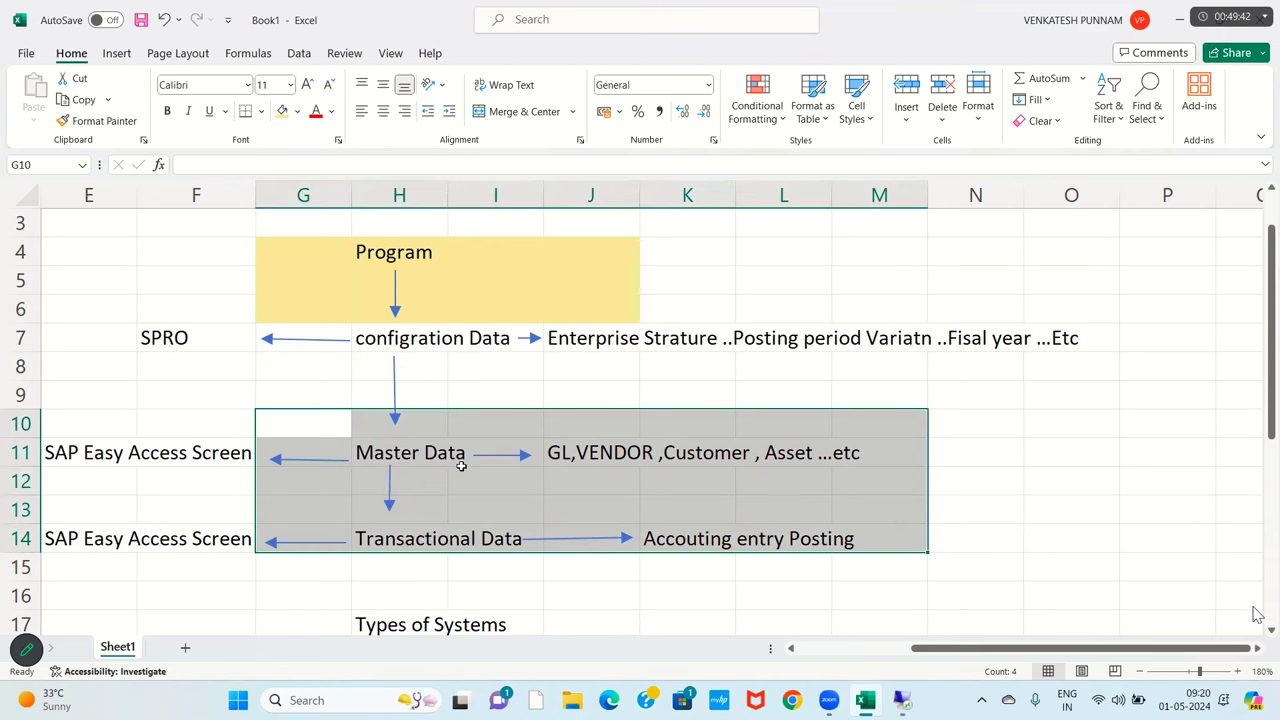
pyautogui.scroll(1, 461, 466)
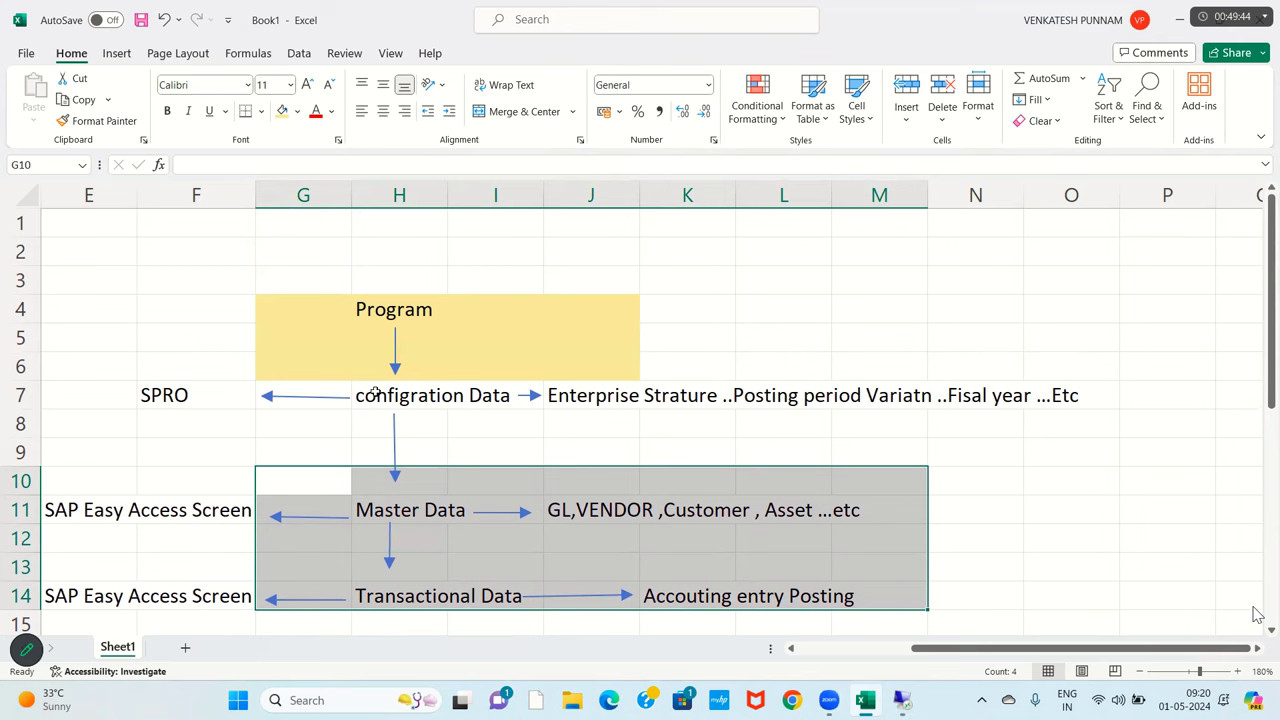
pyautogui.click(344, 370)
pyautogui.moveTo(405, 375); pyautogui.dragTo(480, 403)
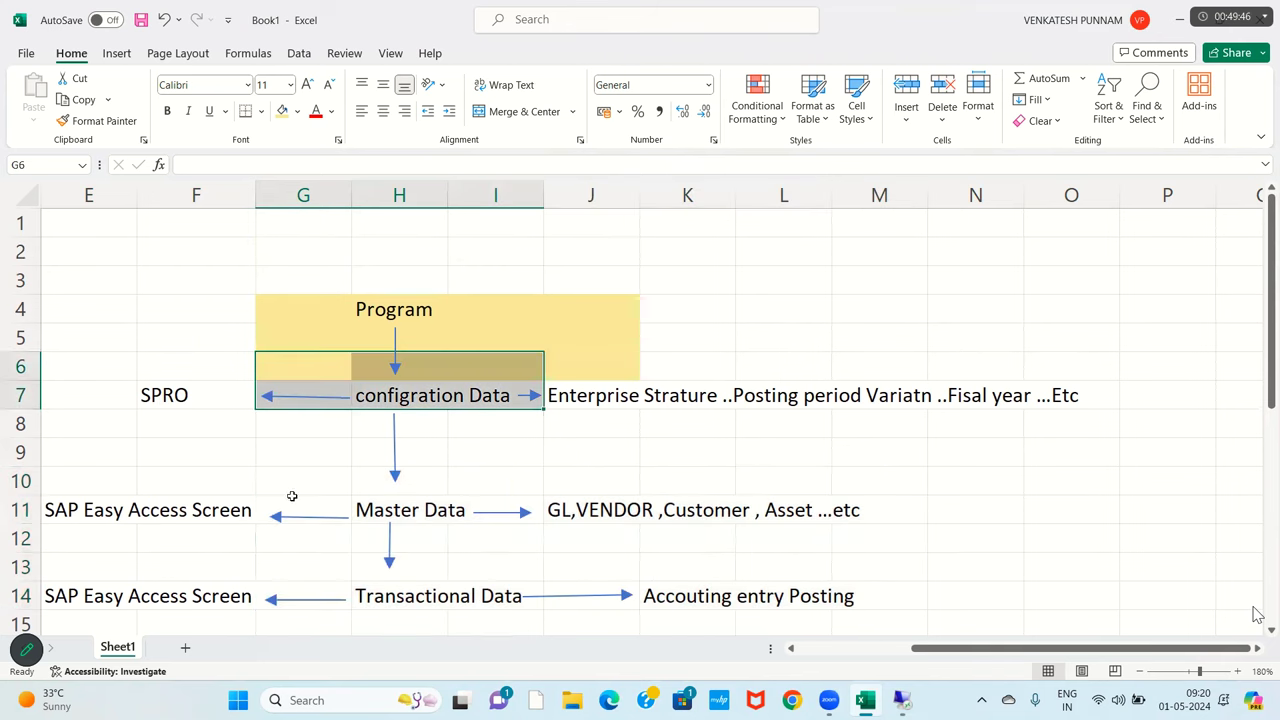
pyautogui.click(166, 420)
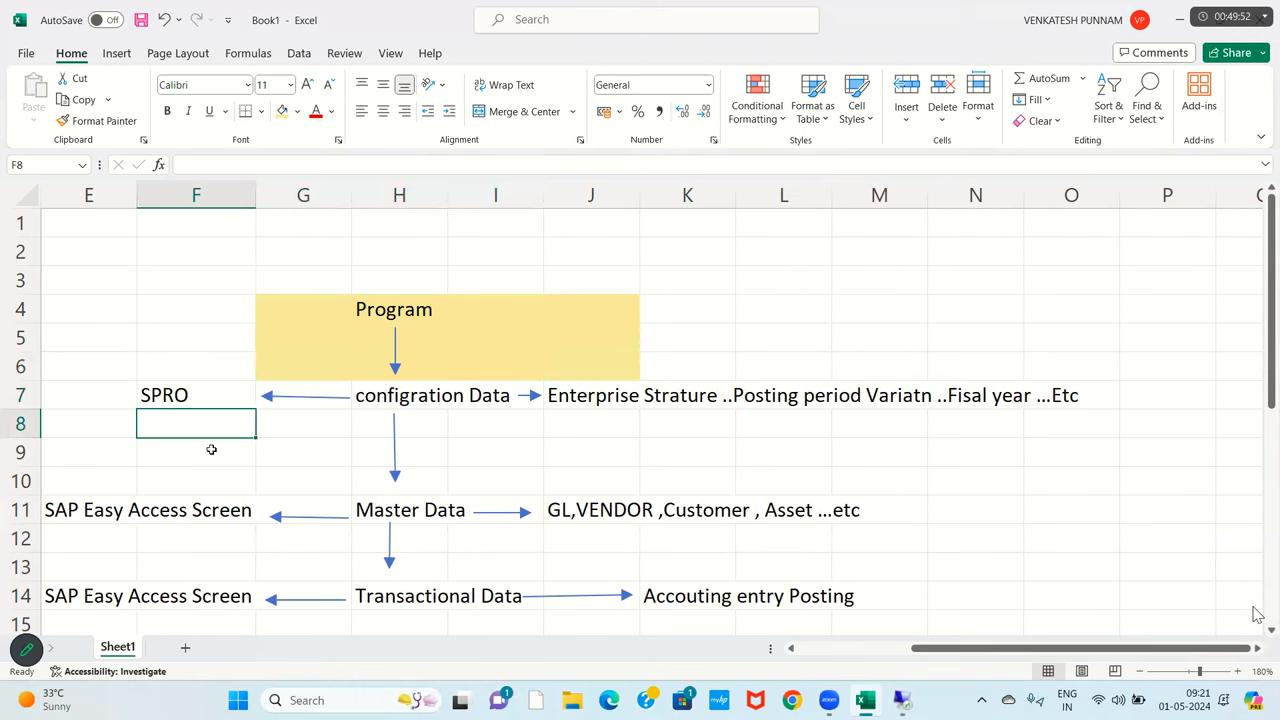
pyautogui.click(380, 397)
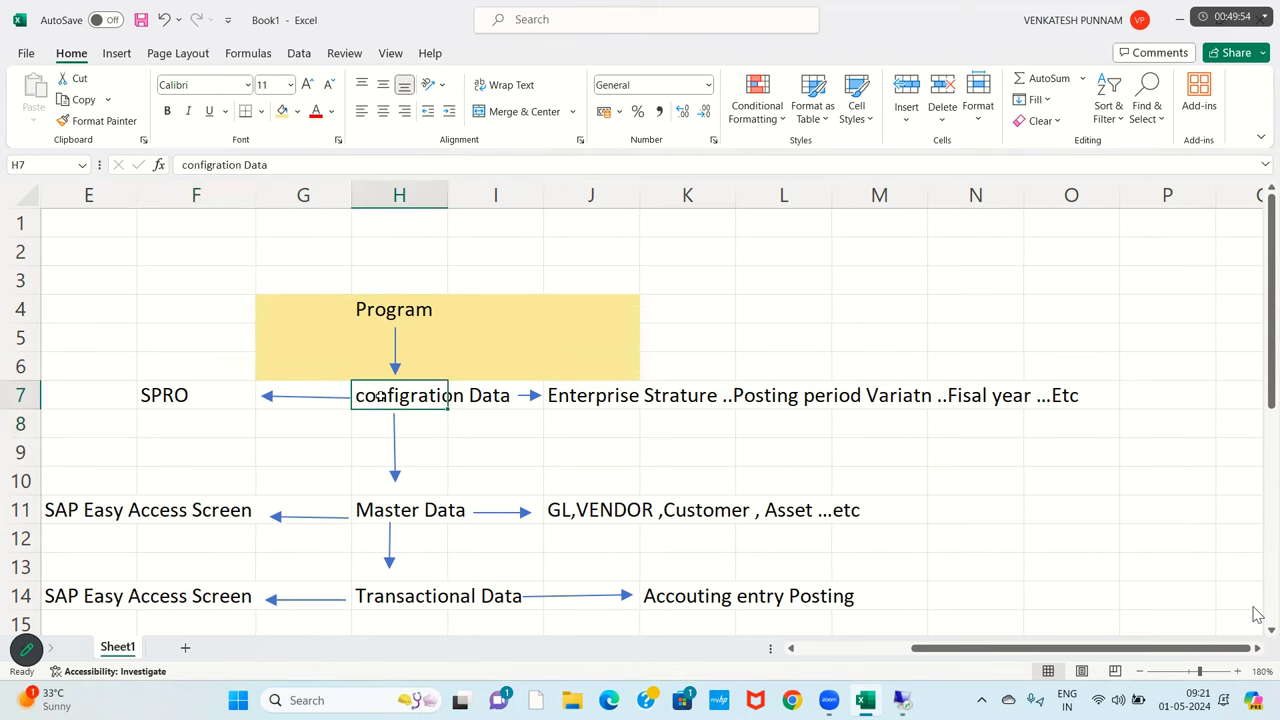
pyautogui.click(430, 510)
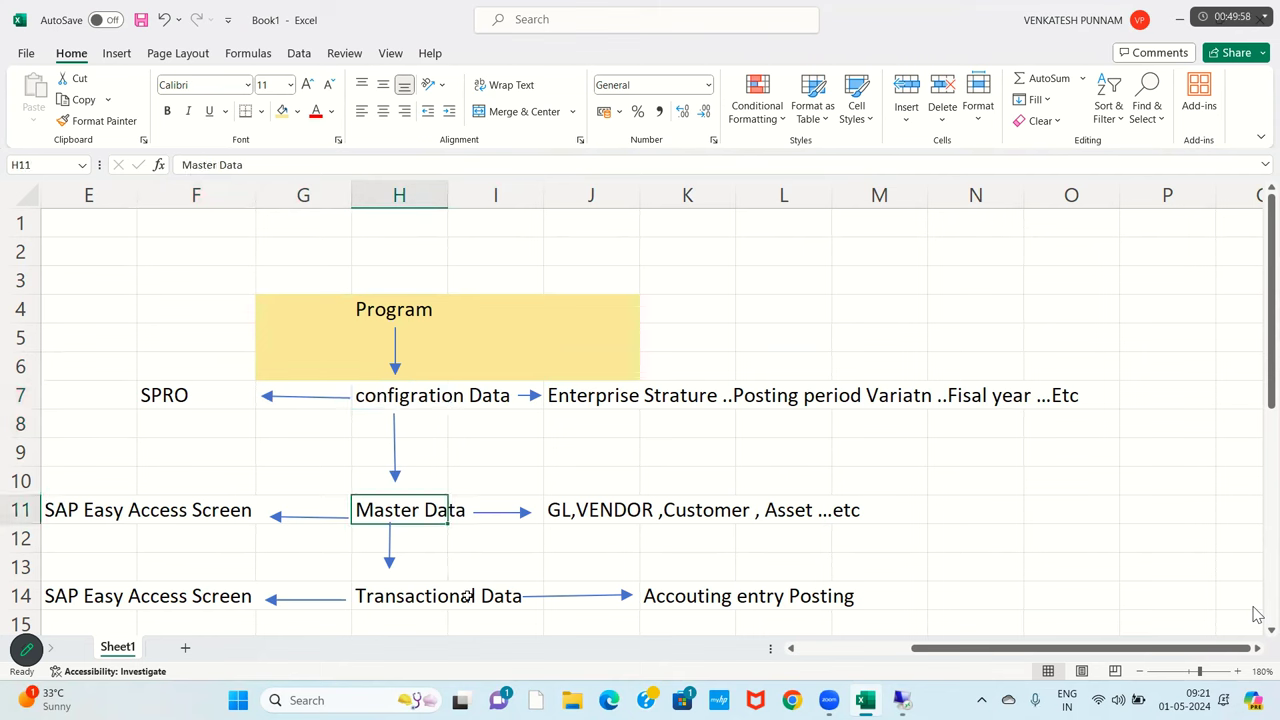
pyautogui.click(466, 596)
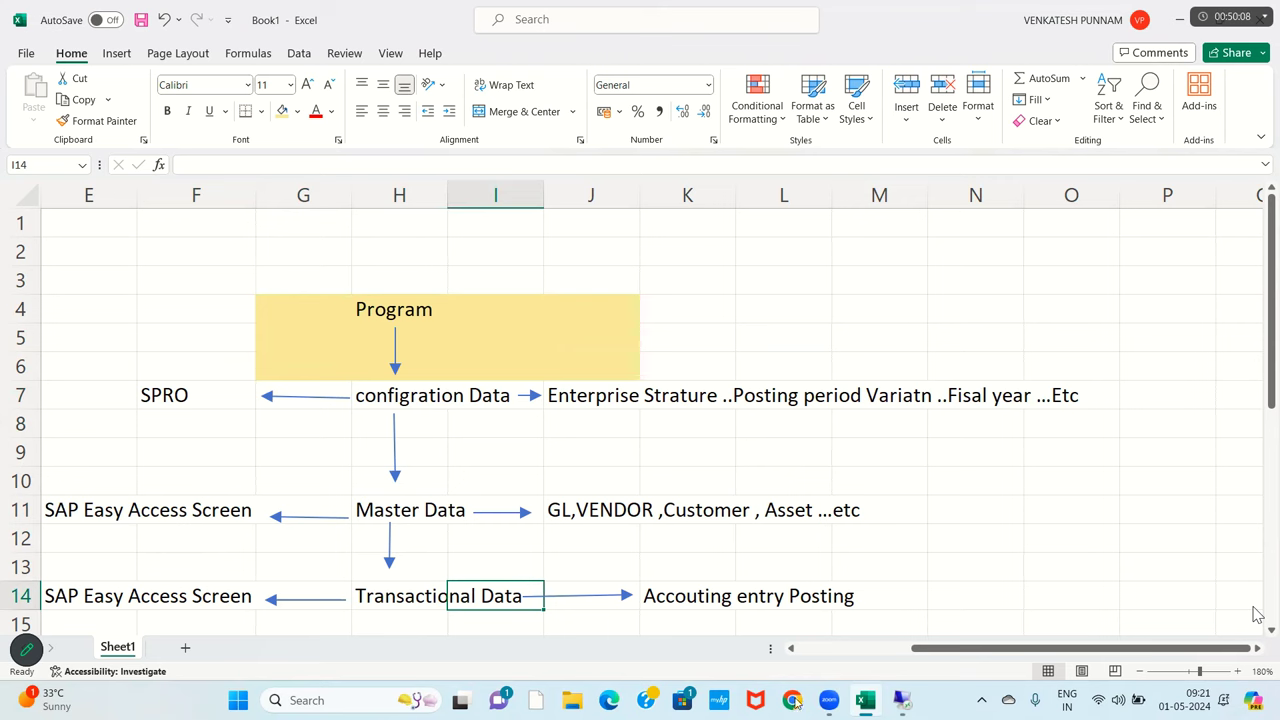
# Switch to the SAP session and return from the Transport Organizer to the SAP Easy Access screen.
pyautogui.click(903, 700)
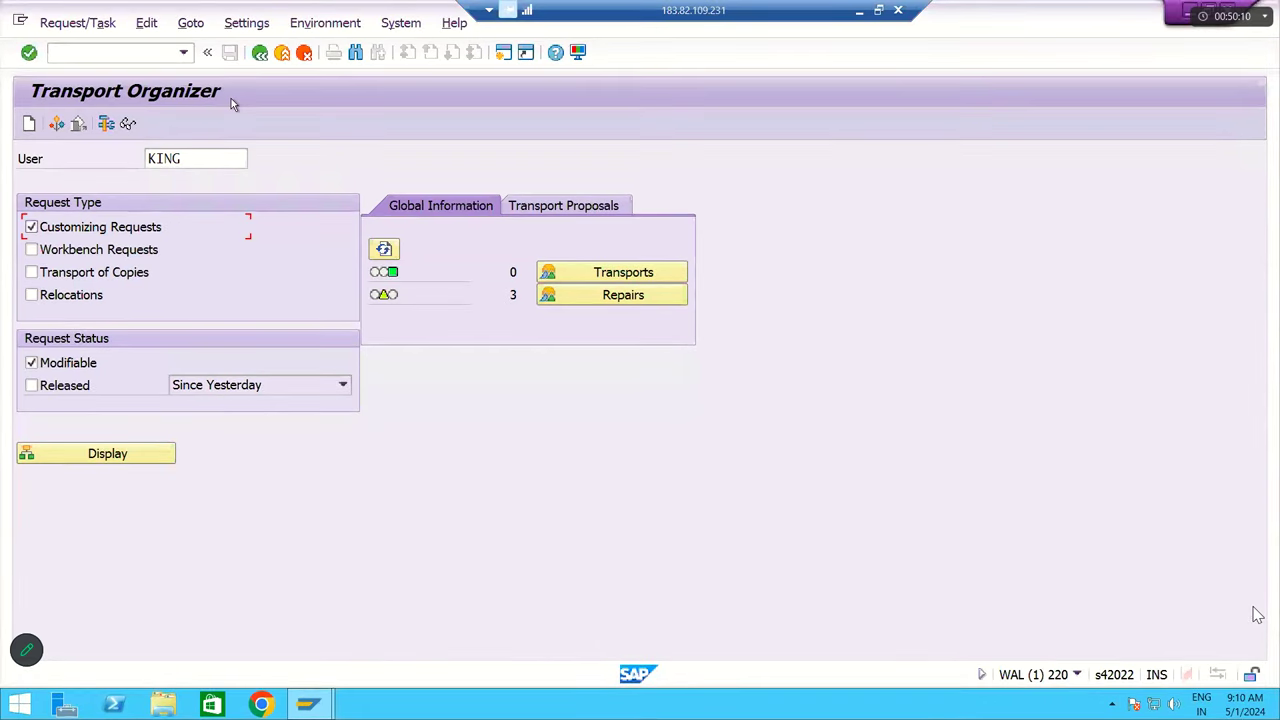
pyautogui.click(259, 53)
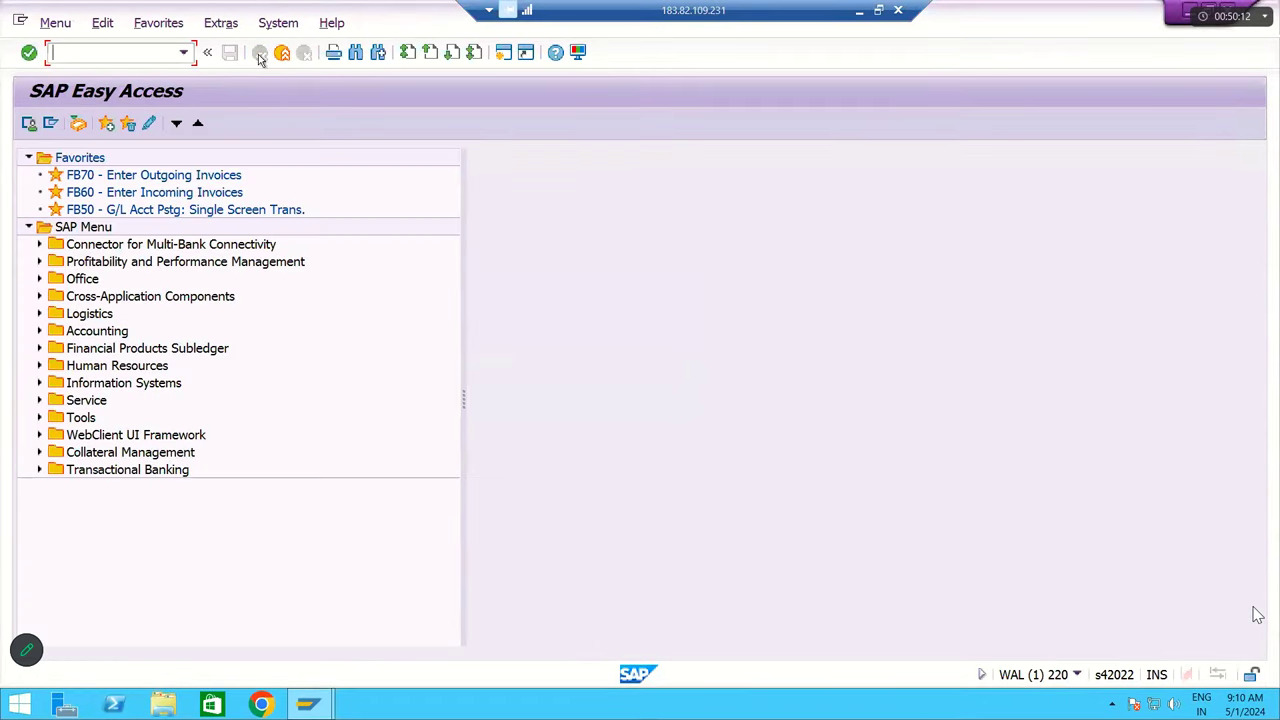
# Run transaction SE10 and keep Customizing Requests as the only selected request type in the Transport Organizer.
pyautogui.click(150, 55)
pyautogui.write('SE10')
pyautogui.press('Return')
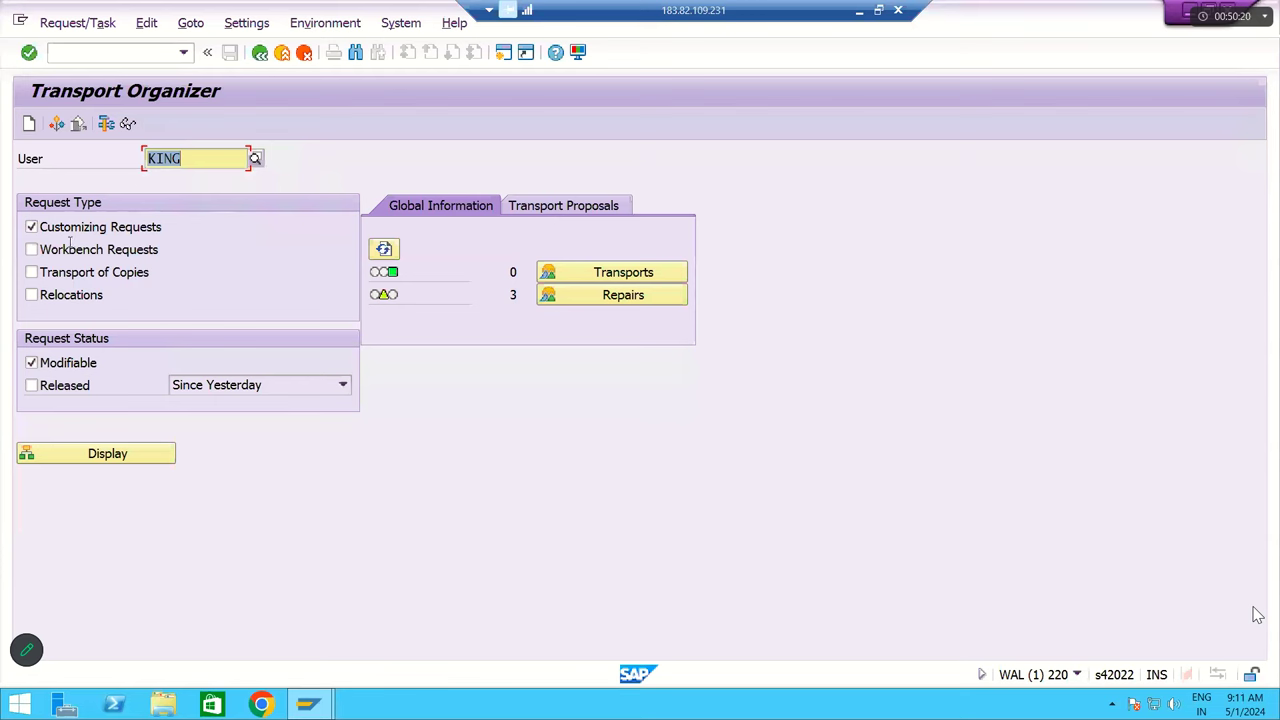
pyautogui.click(30, 230)
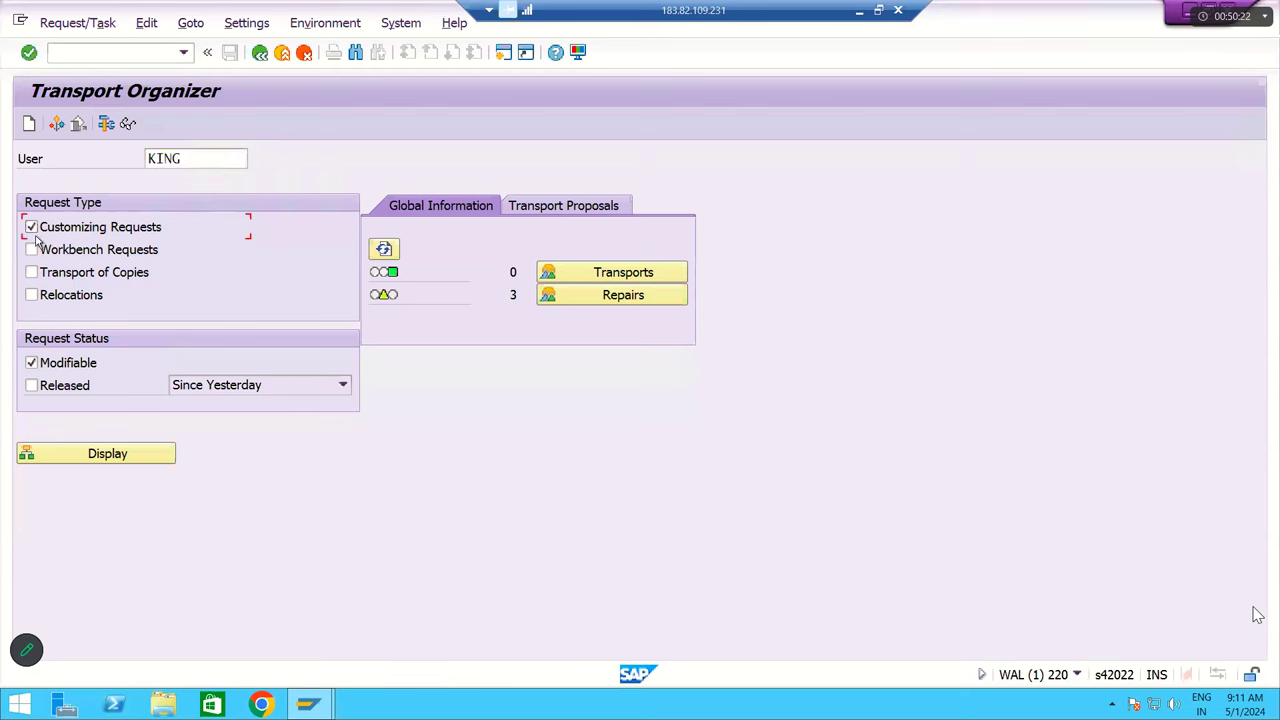
pyautogui.click(31, 227)
pyautogui.click(32, 228)
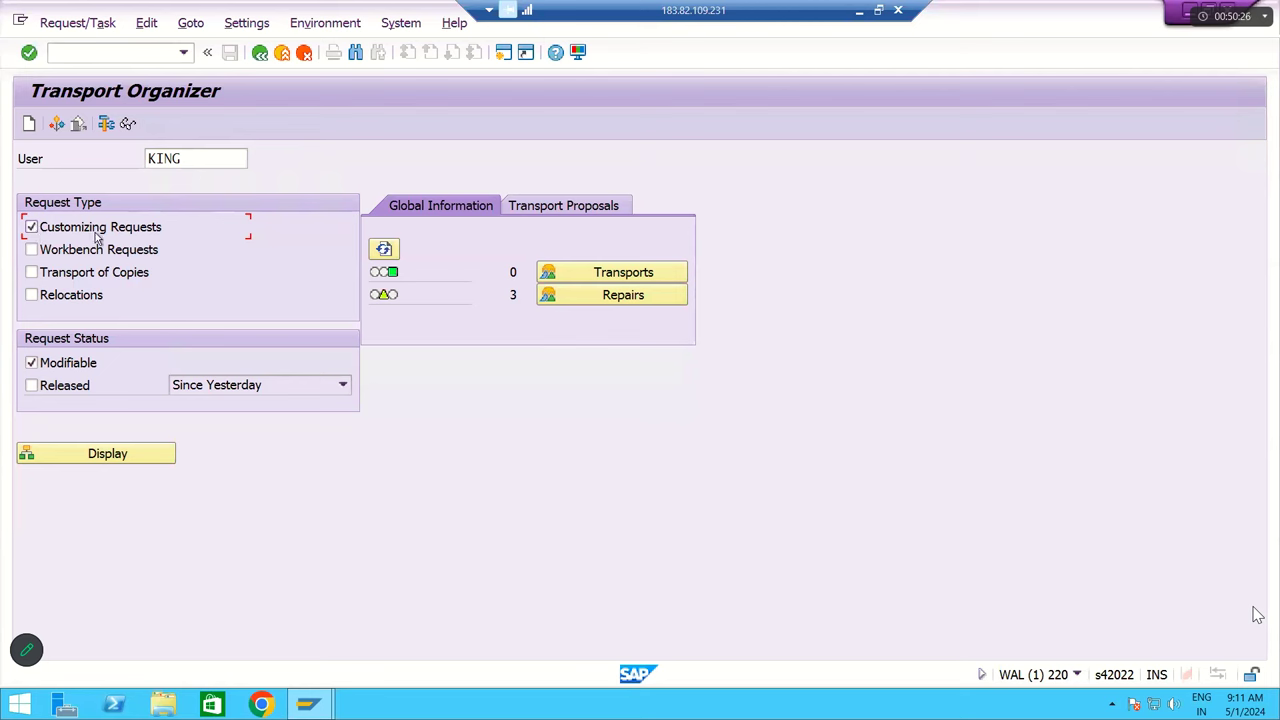
# Start a new Customizing Request and move its details dialog clear of the request type list.
pyautogui.click(28, 126)
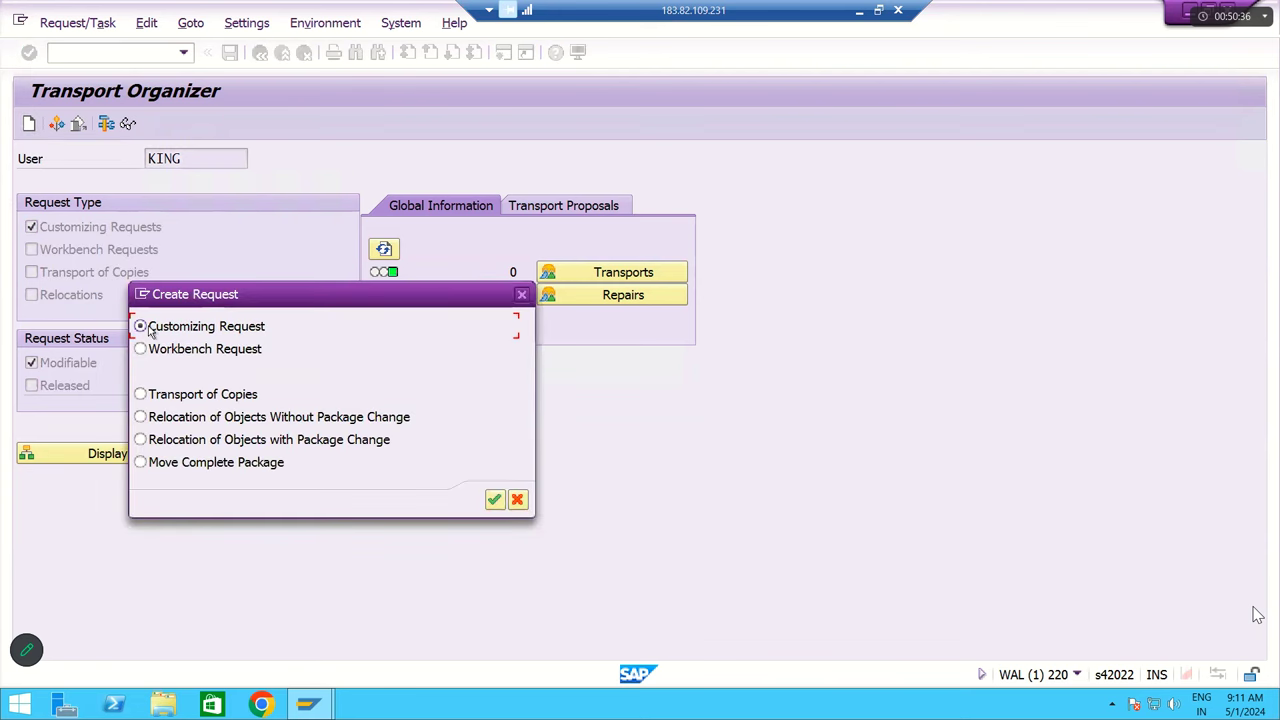
pyautogui.click(494, 500)
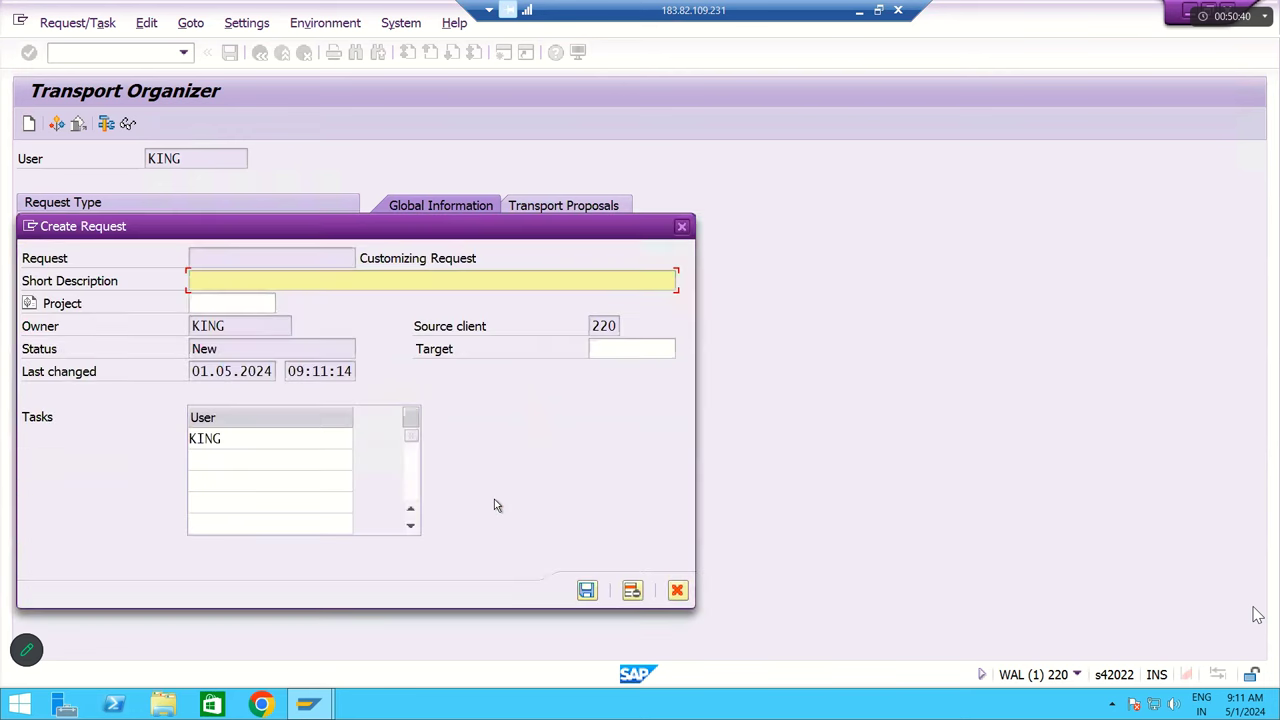
pyautogui.moveTo(233, 231); pyautogui.dragTo(406, 146)
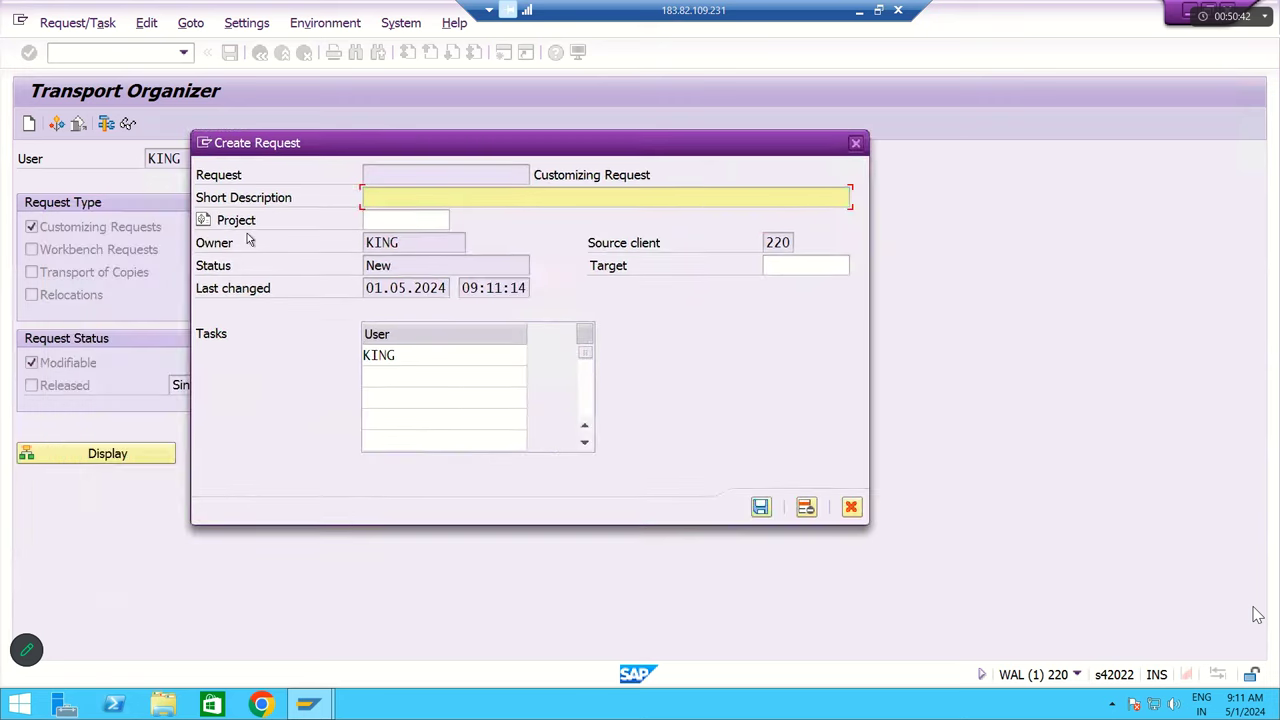
# Enter GM Group of Company S/4 Hana Imp as the request's short description and save the request.
pyautogui.click(384, 205)
pyautogui.press('capslock')
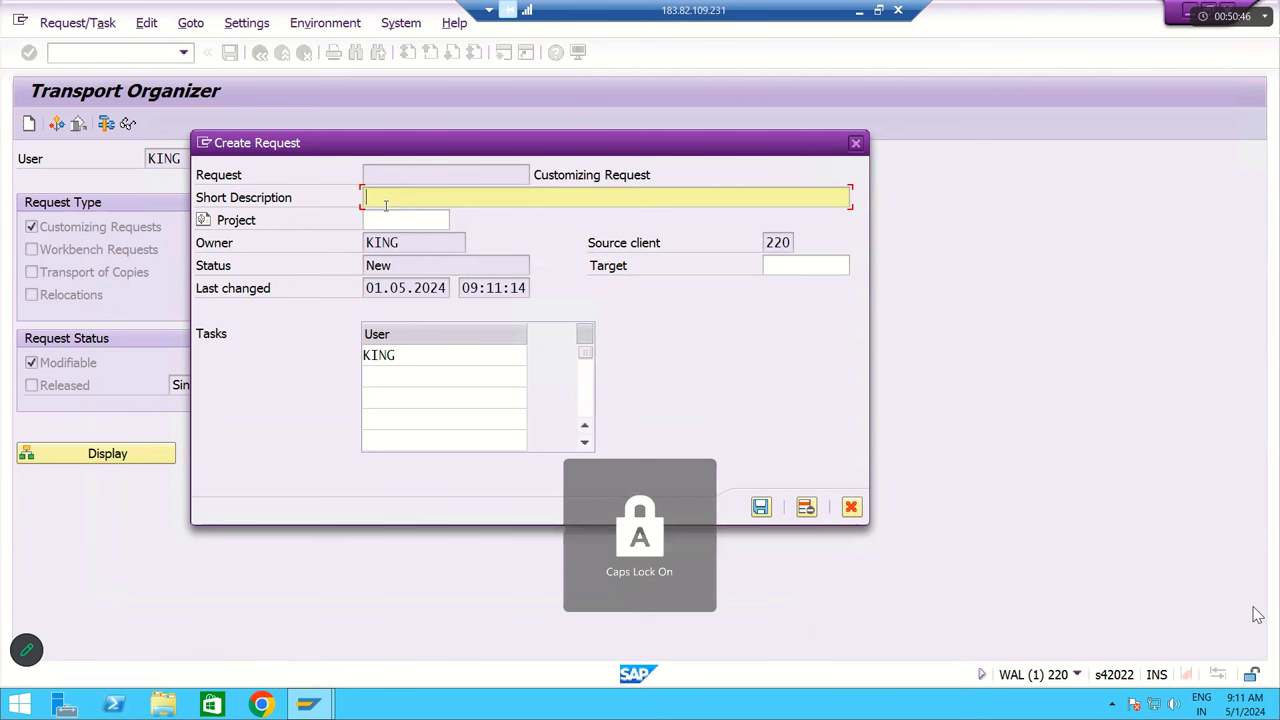
pyautogui.write('GM')
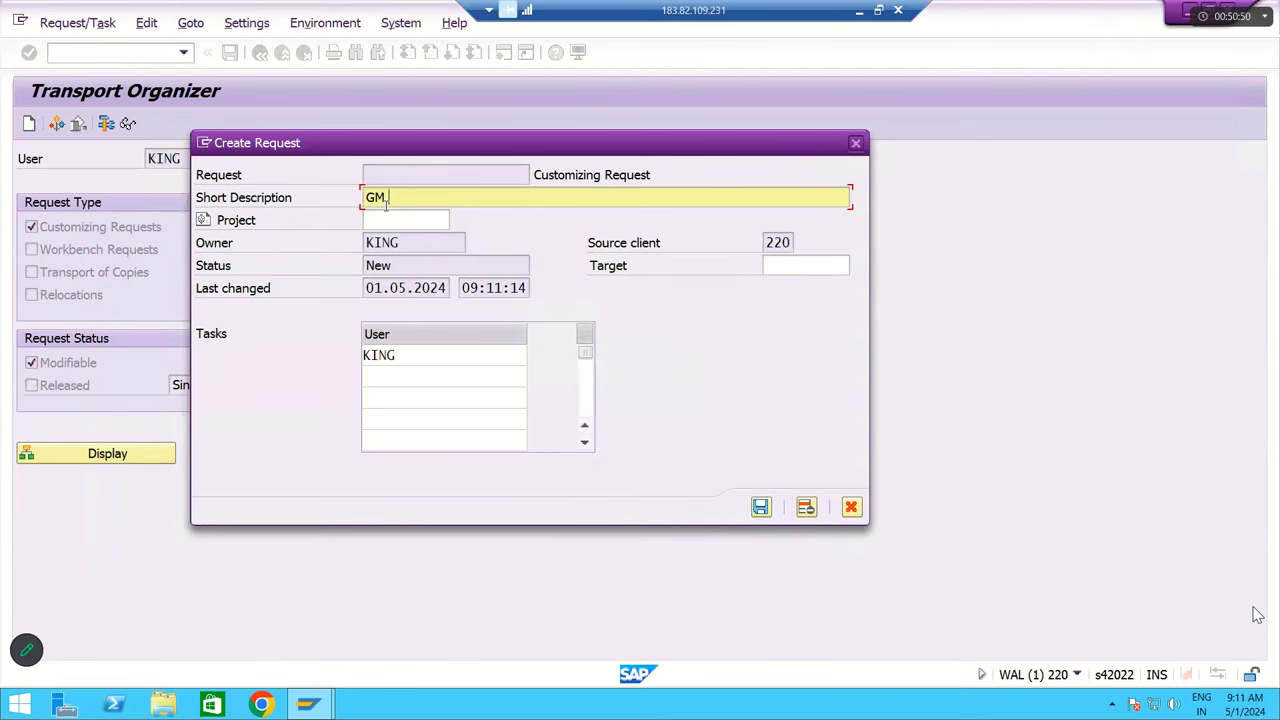
pyautogui.write('.G')
pyautogui.press('capslock')
pyautogui.write('roup')
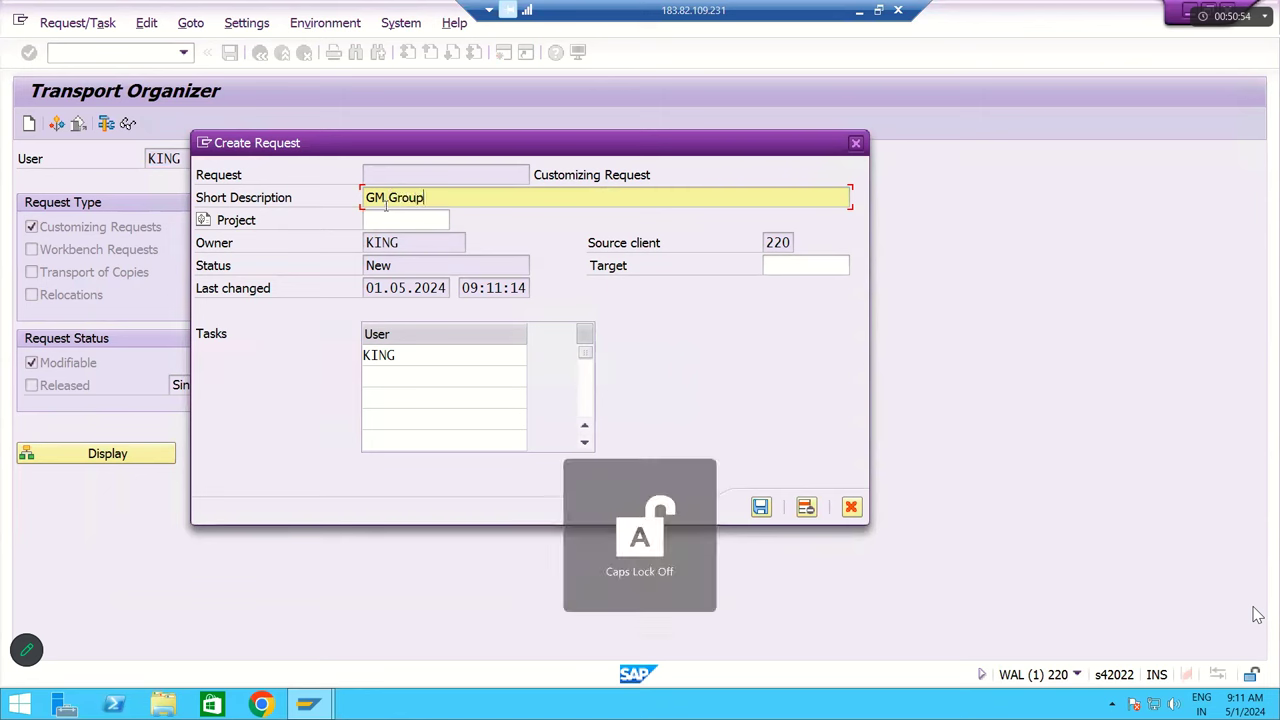
pyautogui.write(' of comp')
pyautogui.press('BackSpace')
pyautogui.press('BackSpace')
pyautogui.press('BackSpace')
pyautogui.press('BackSpace')
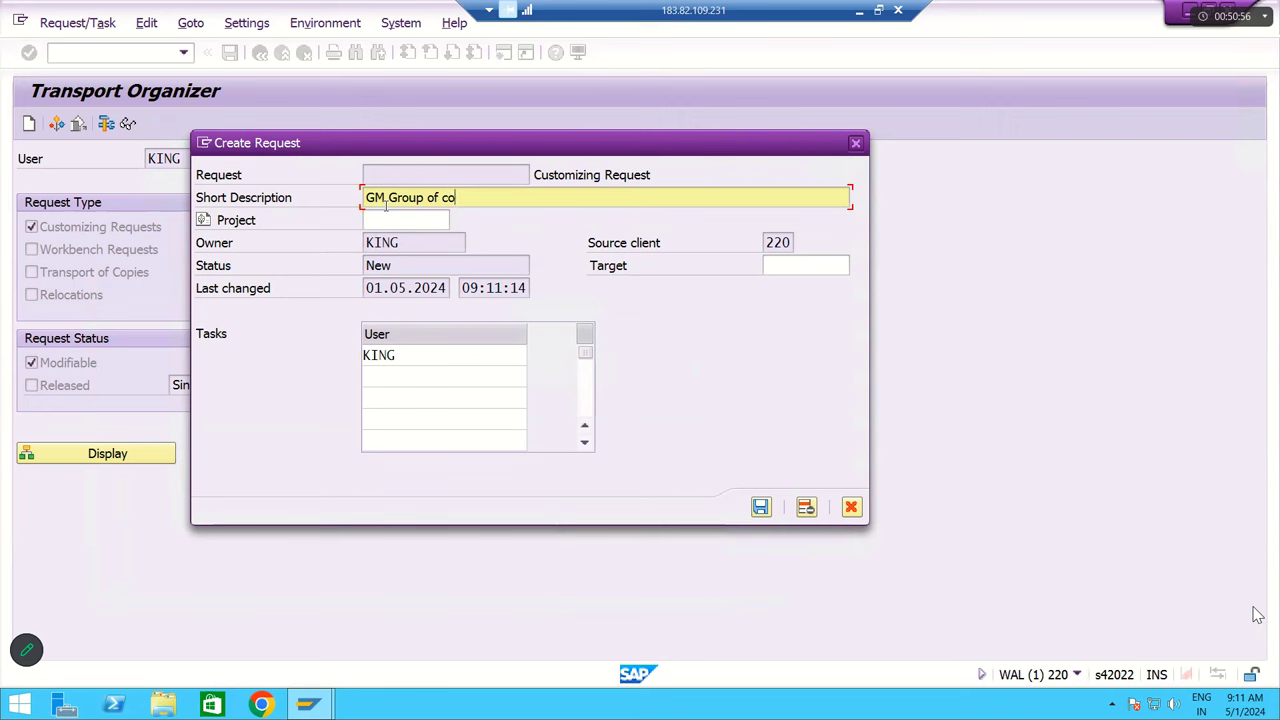
pyautogui.write('Company S')
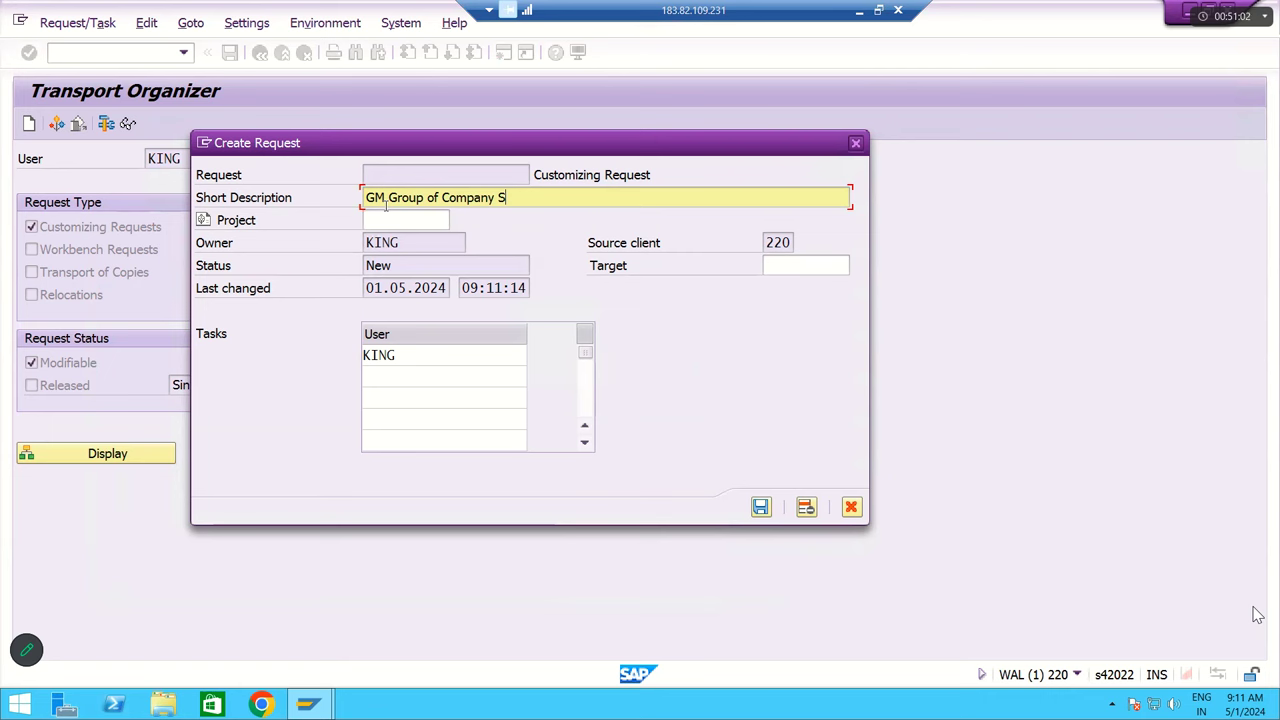
pyautogui.write('/4 Hana Imp Pro')
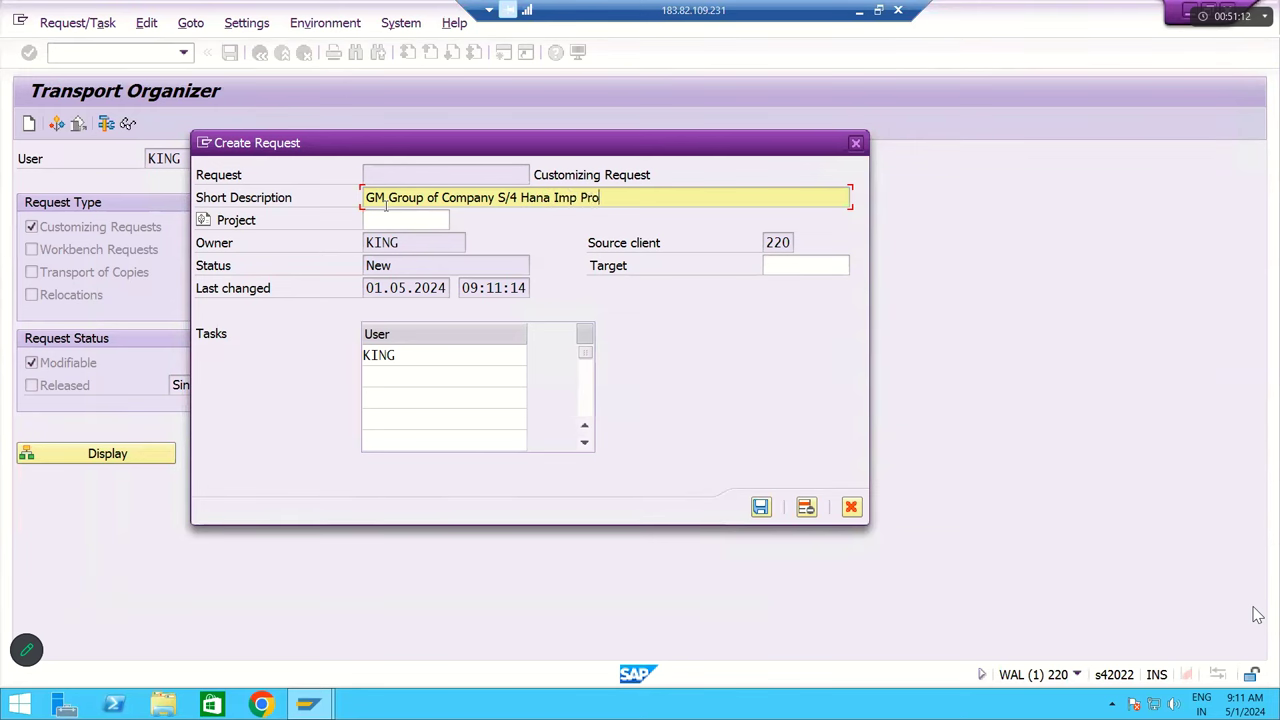
pyautogui.press('BackSpace')
pyautogui.press('BackSpace')
pyautogui.press('BackSpace')
pyautogui.click(761, 508)
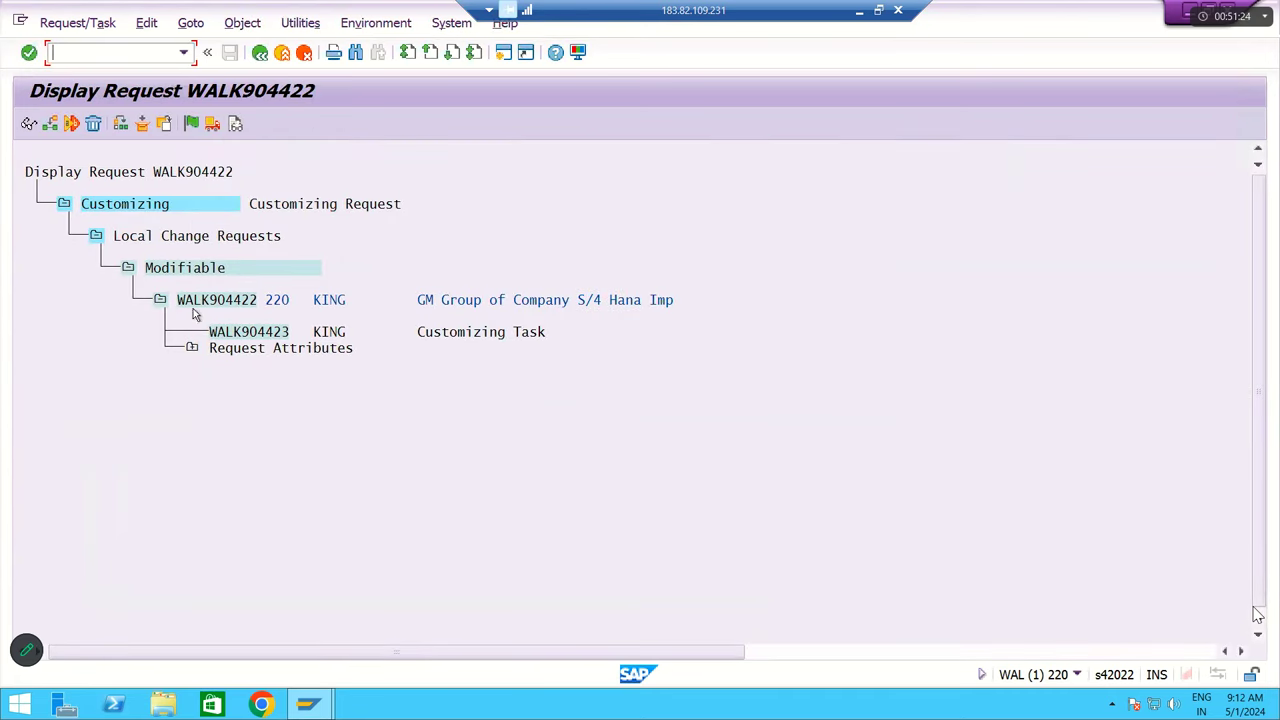
# Check the Customizing Task under the new request, and return to the SAP Easy Access screen.
pyautogui.click(238, 332)
pyautogui.click(260, 53)
pyautogui.click(260, 53)
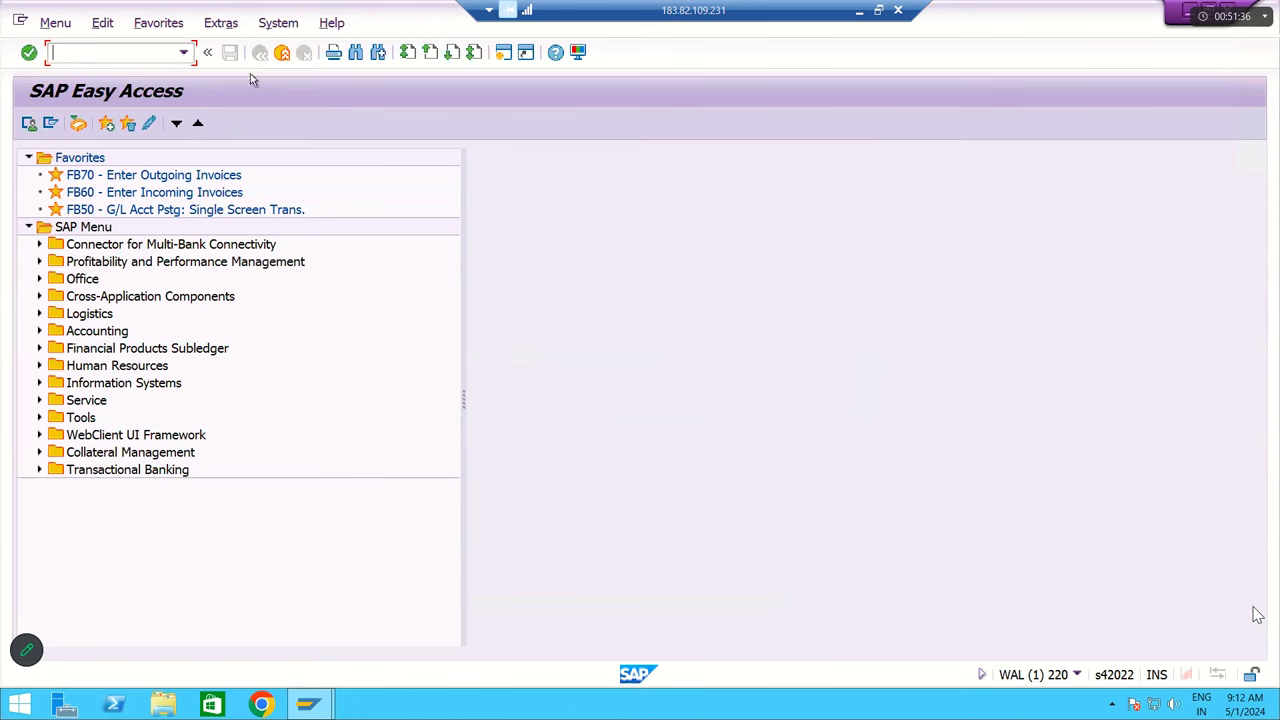
pyautogui.click(182, 55)
pyautogui.click(160, 73)
pyautogui.click(113, 51)
pyautogui.press('Return')
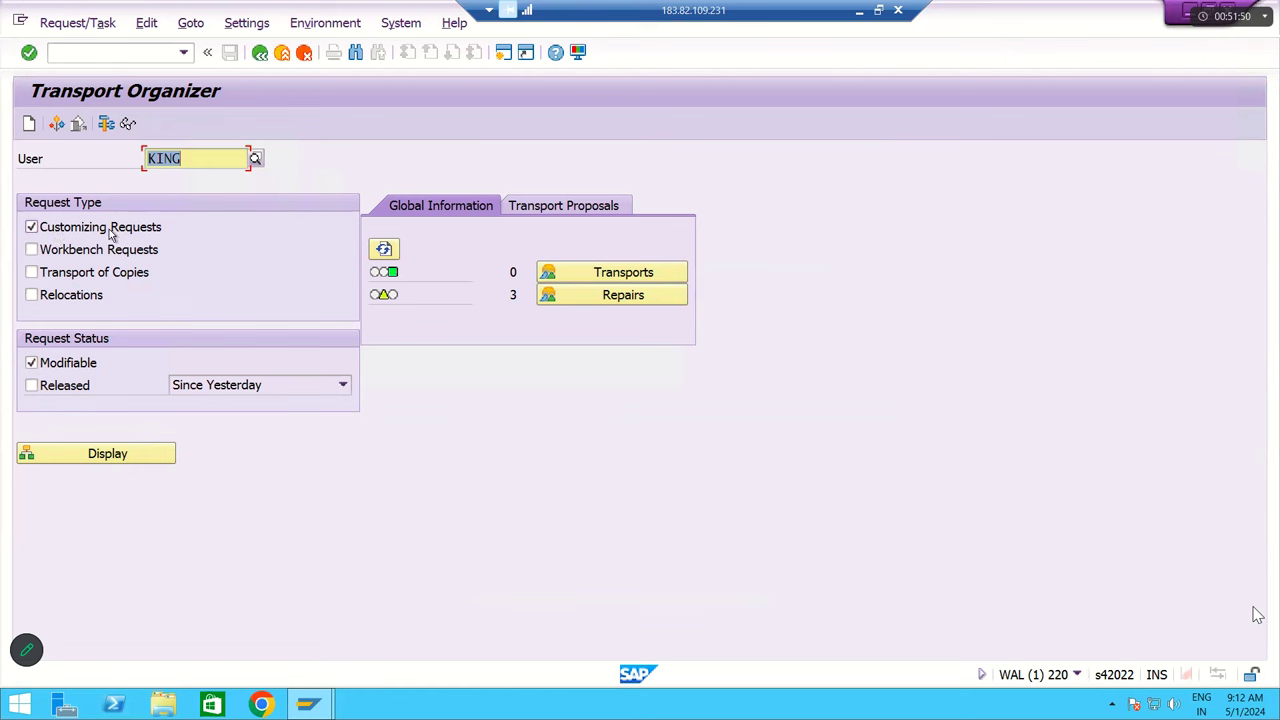
pyautogui.click(29, 124)
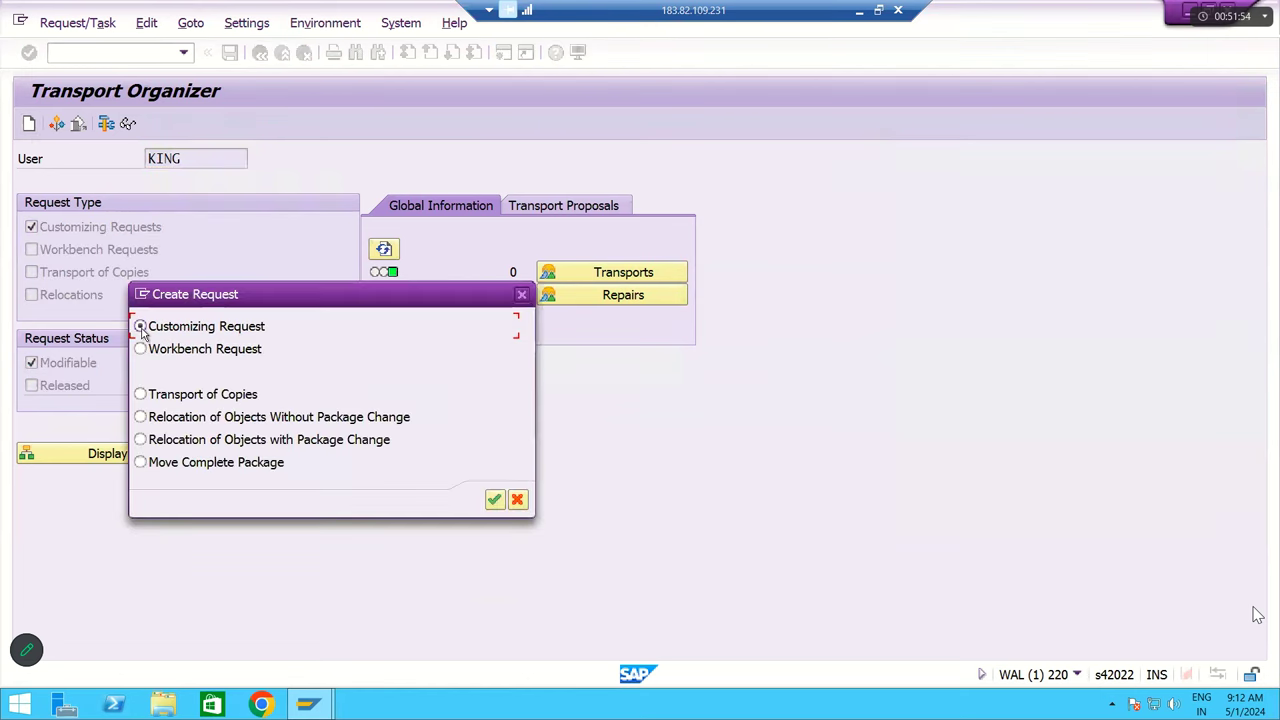
pyautogui.click(493, 502)
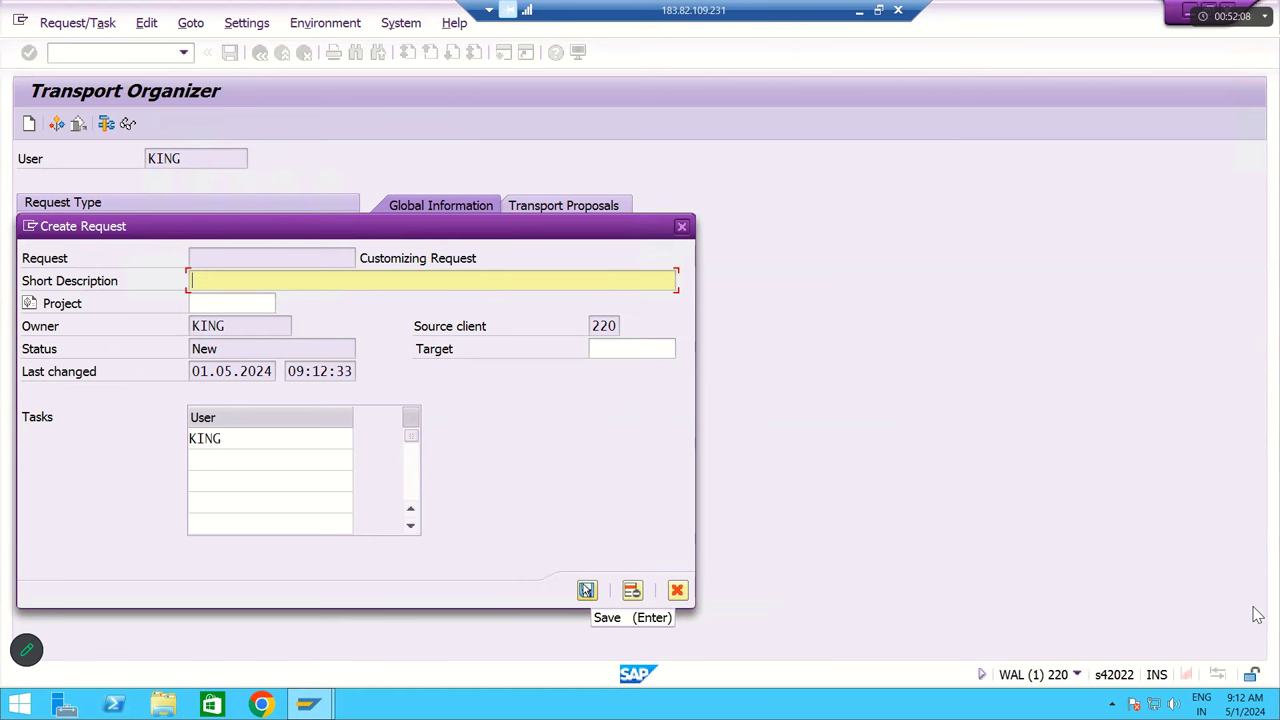
pyautogui.click(680, 594)
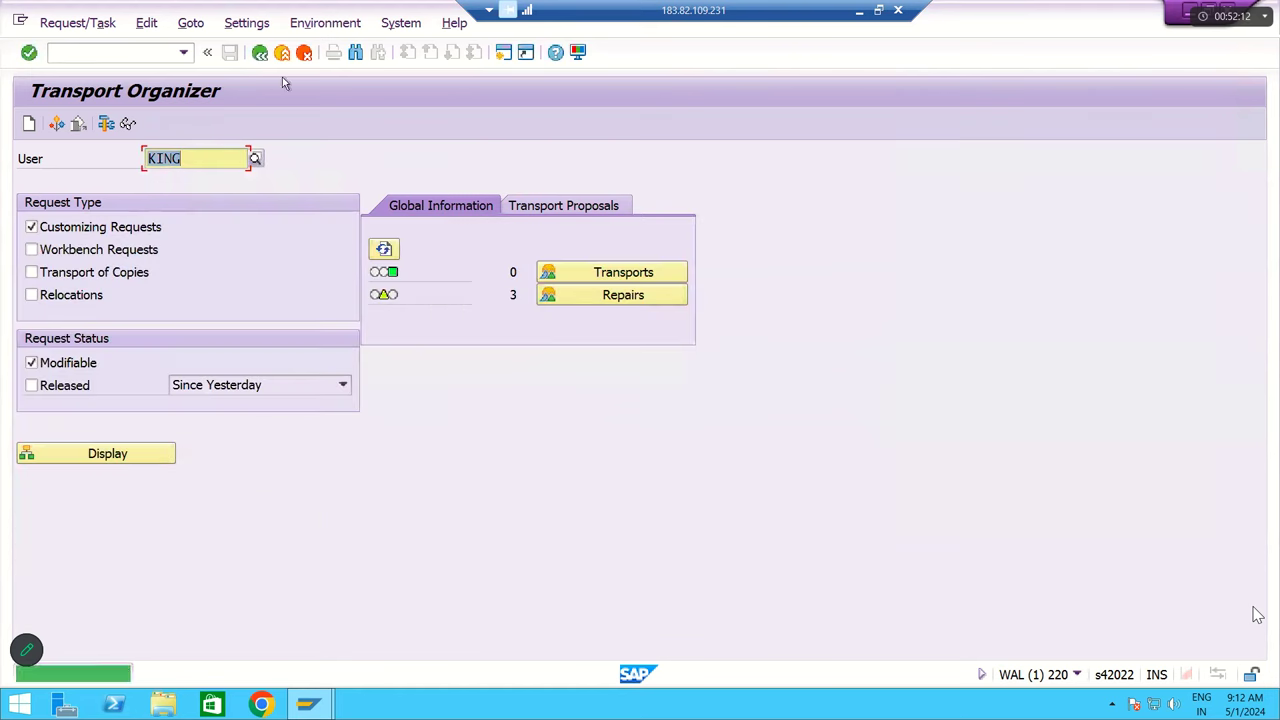
pyautogui.click(259, 53)
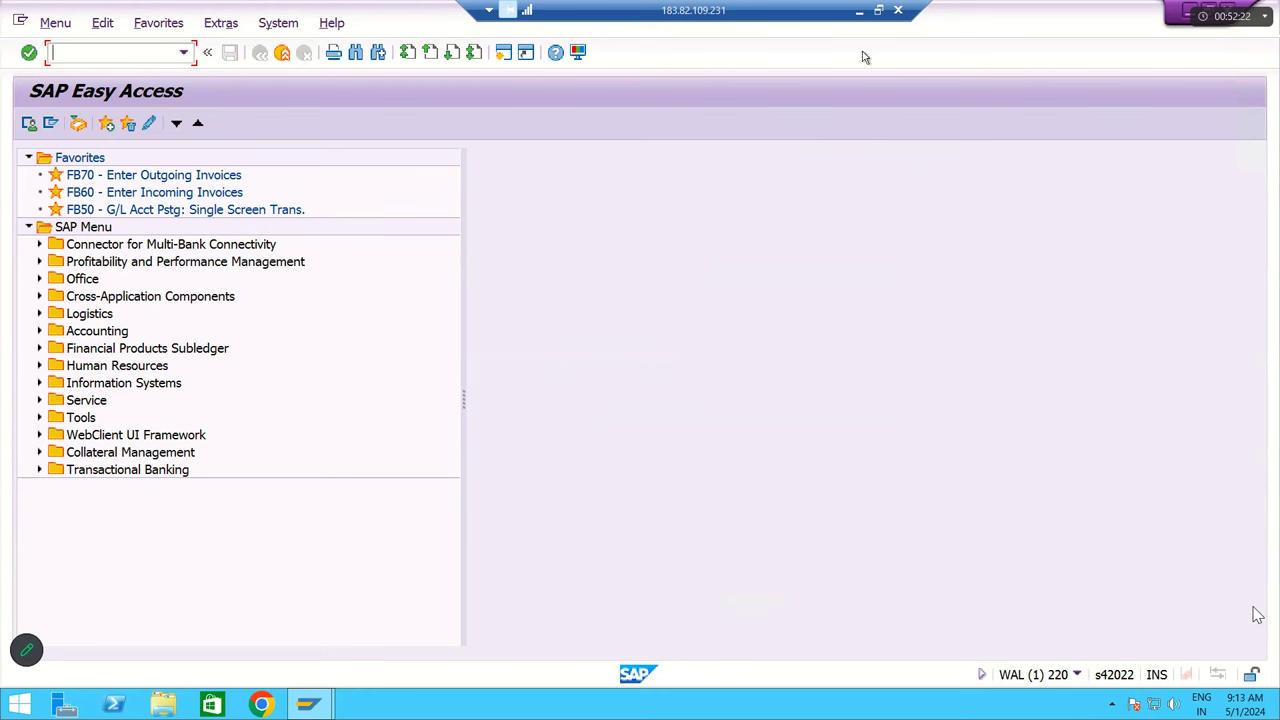
# Switch to the Excel worksheet and go to cell W3 in the empty area beyond the Program data-flow diagram.
pyautogui.click(857, 12)
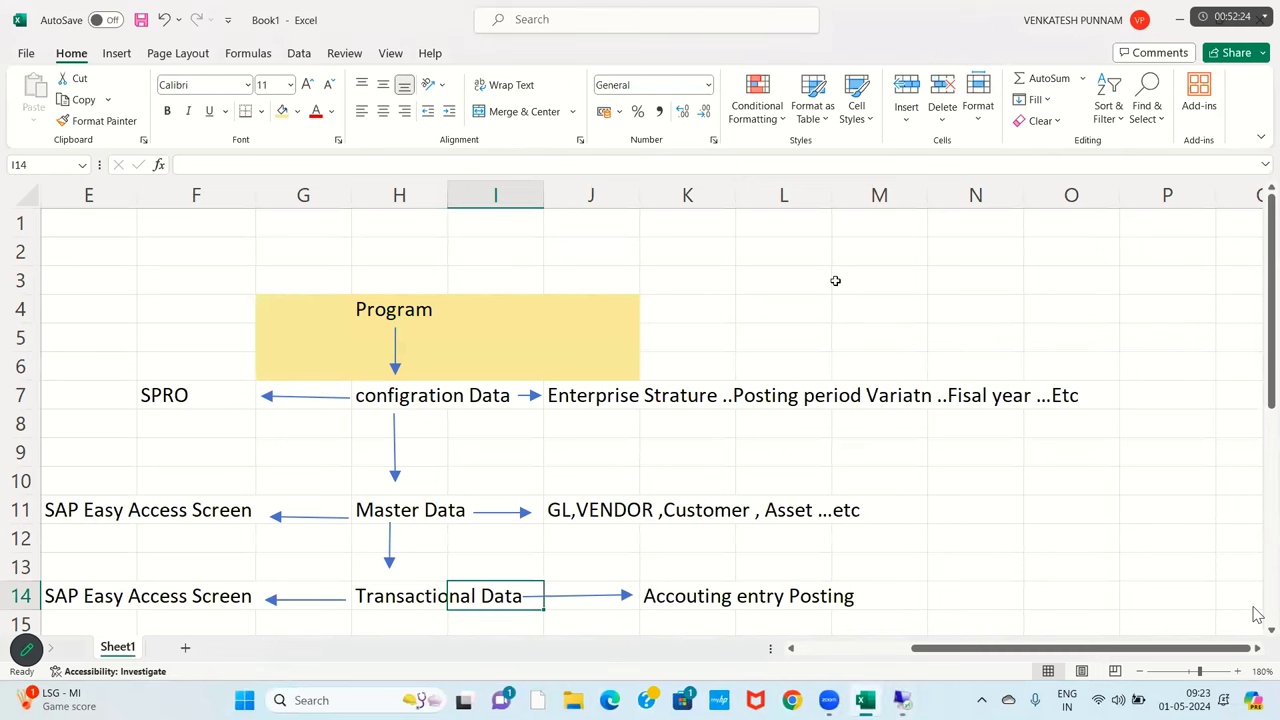
pyautogui.press('Right')
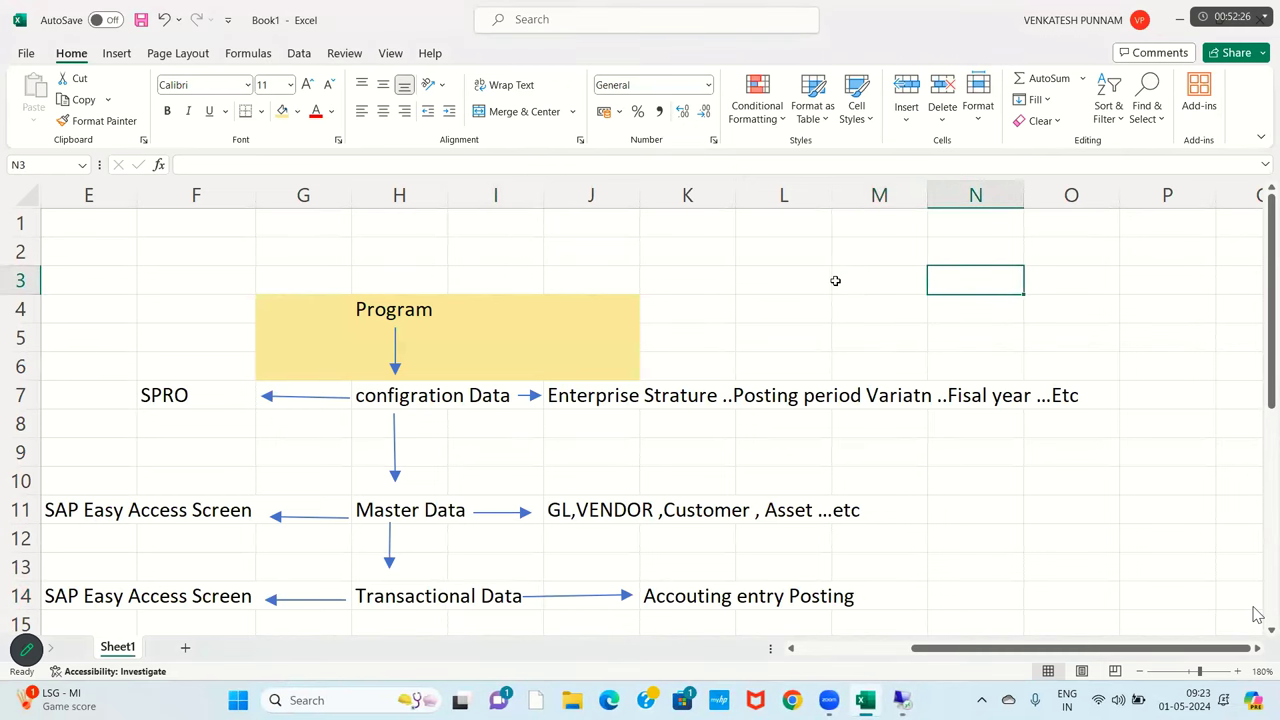
pyautogui.press('Right')
pyautogui.press('Right')
pyautogui.press('Right')
pyautogui.press('Right')
pyautogui.press('Right')
pyautogui.press('Right')
pyautogui.press('Right')
pyautogui.press('Right')
pyautogui.press('Right')
pyautogui.press('Right')
pyautogui.press('Right')
pyautogui.press('Right')
pyautogui.press('Right')
pyautogui.press('Right')
pyautogui.press('Right')
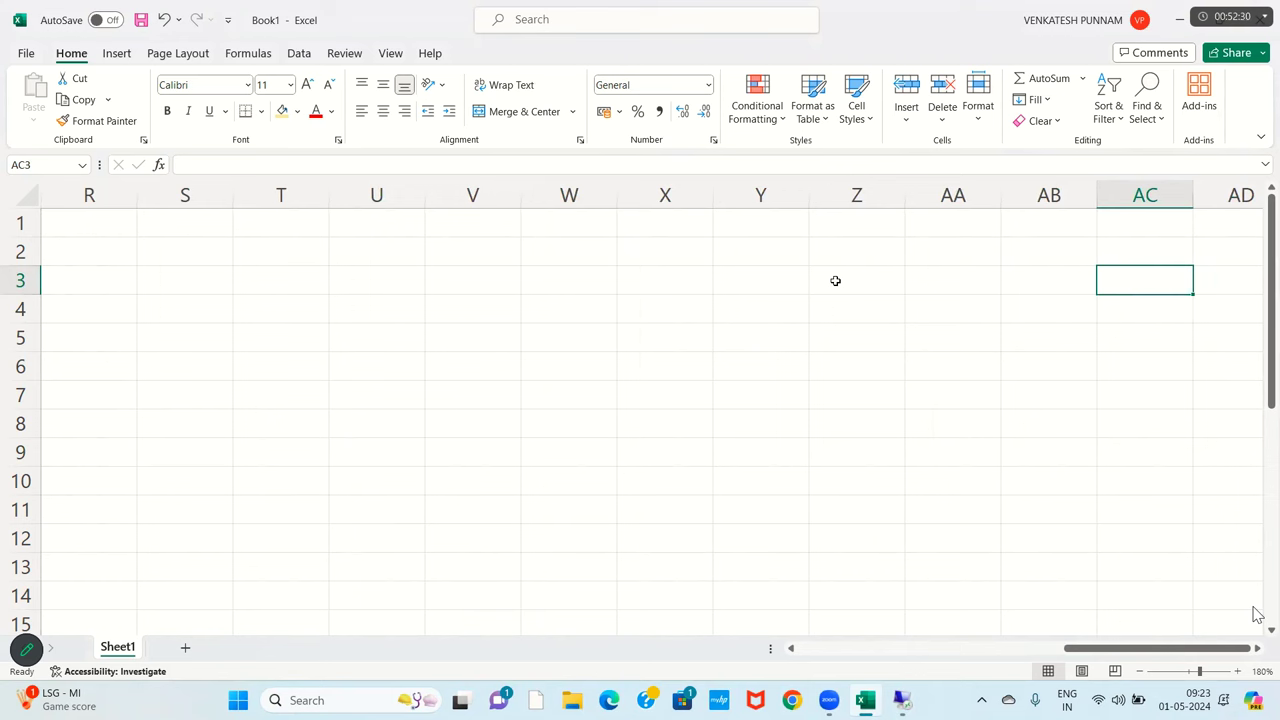
pyautogui.press('Left')
pyautogui.press('Left')
pyautogui.press('Left')
pyautogui.press('Left')
pyautogui.press('Left')
pyautogui.press('Left')
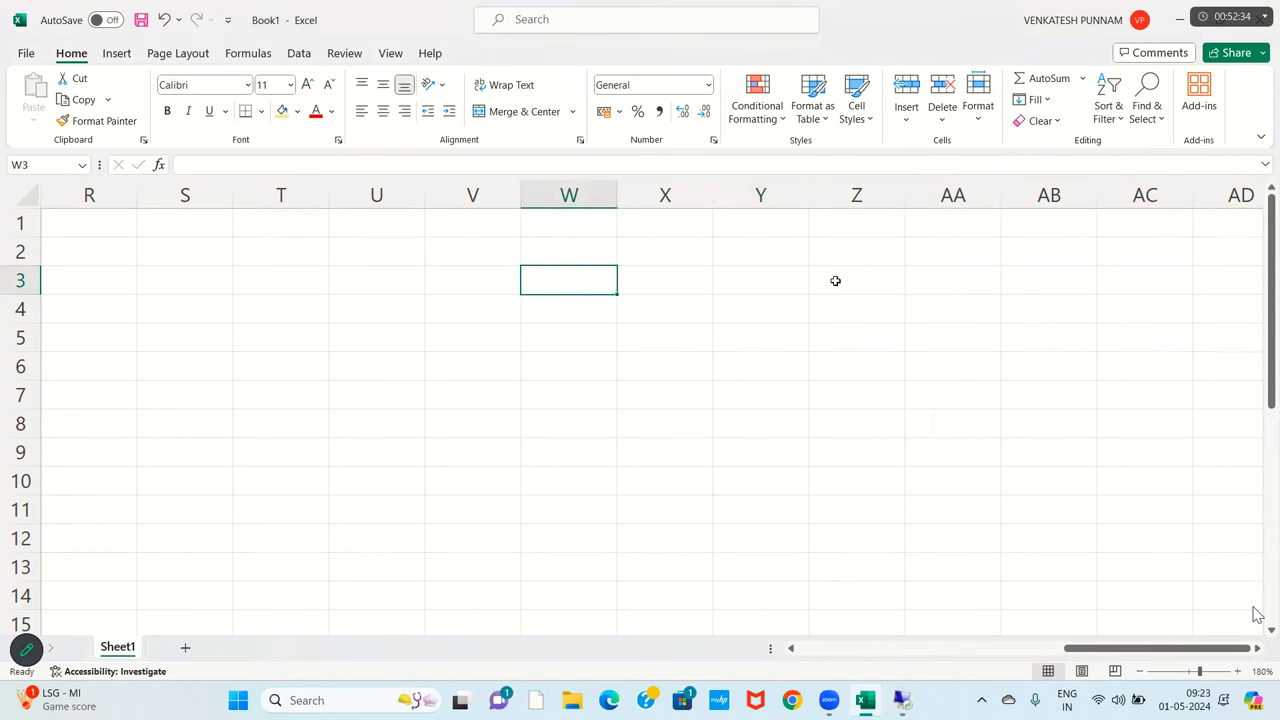
# Enter GM Group of Company as the heading in cell W3.
pyautogui.press('capslock')
pyautogui.write('GM G')
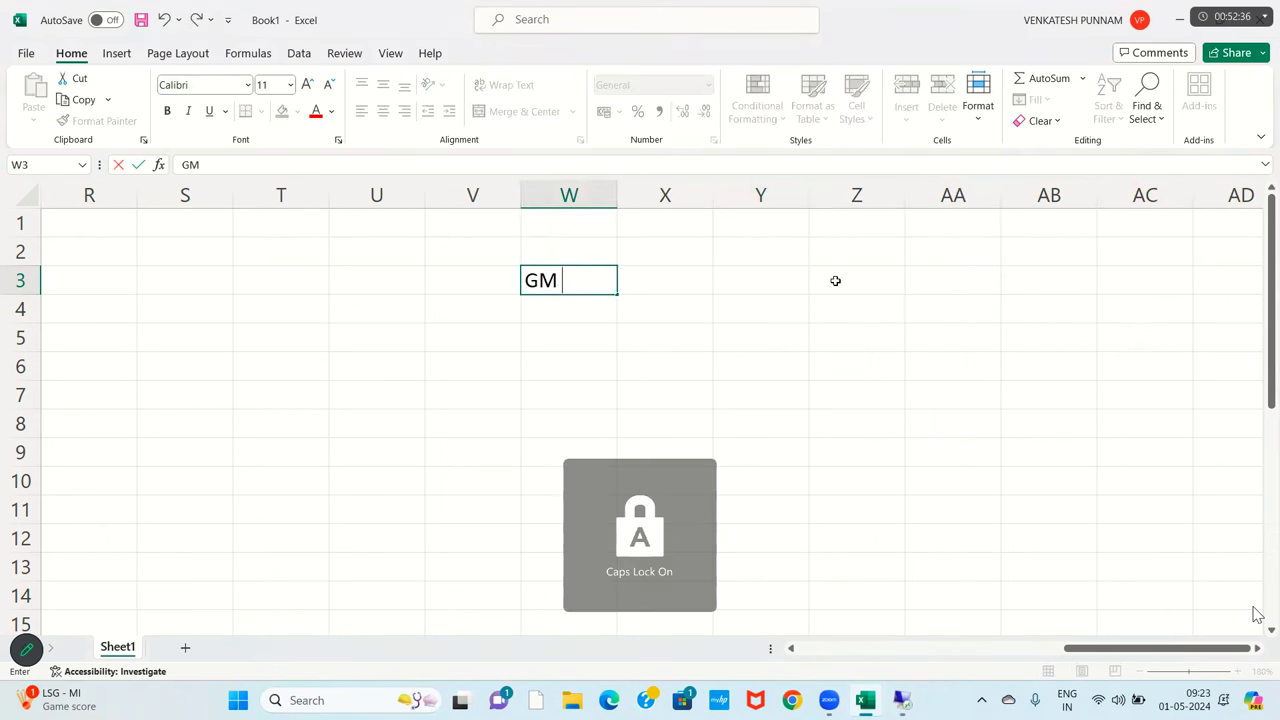
pyautogui.press('capslock')
pyautogui.write('roup of Company')
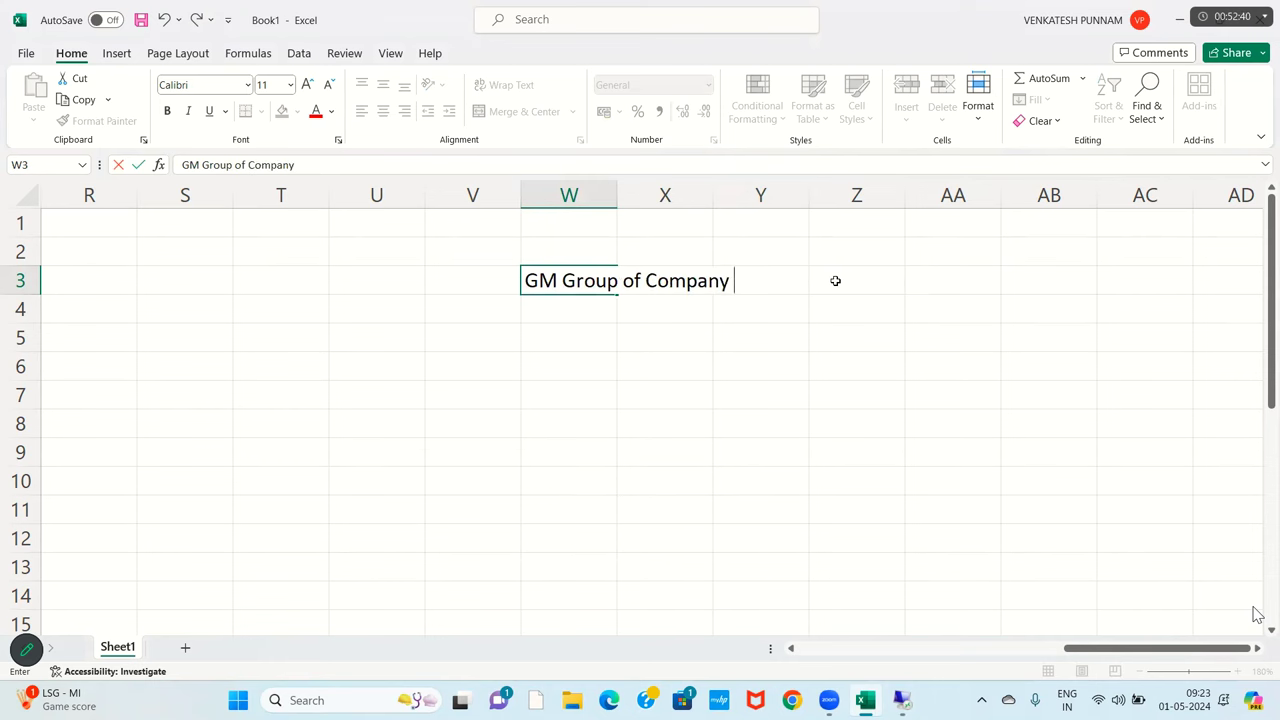
pyautogui.hotkey('ctrl', 'Return')
pyautogui.press('Return')
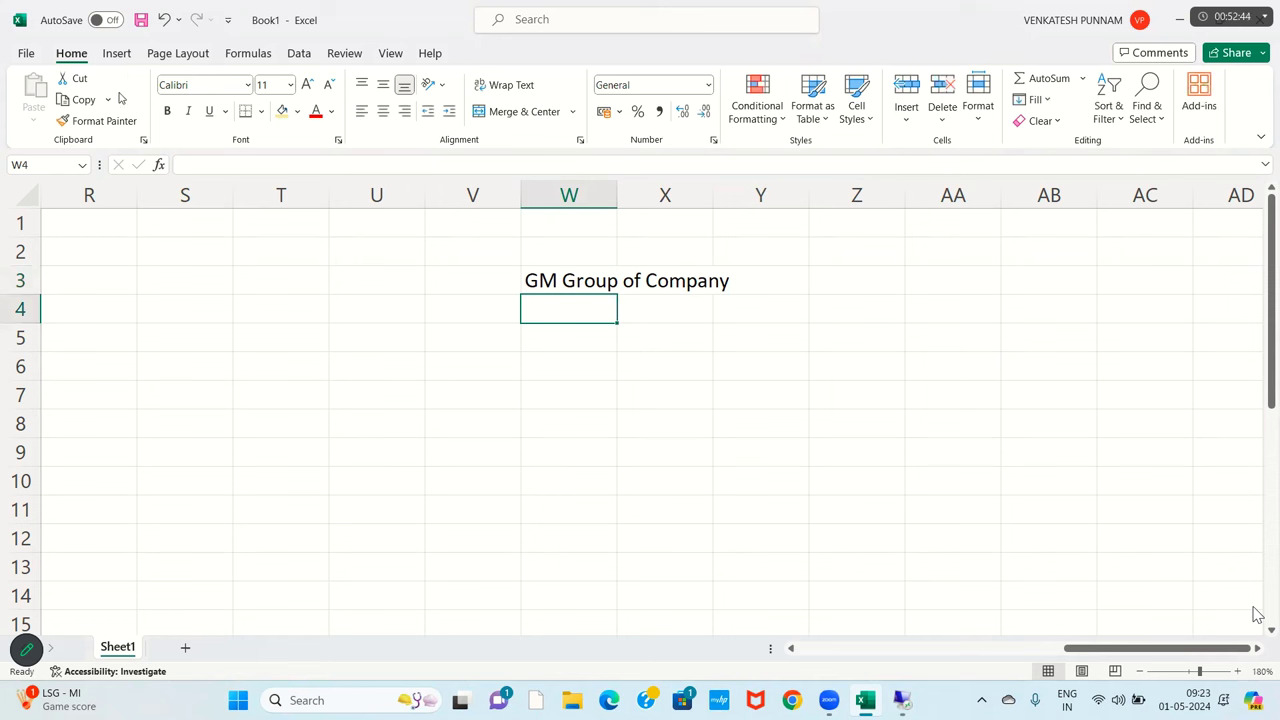
# Draw an arrow pointing down from the GM Group of Company heading in W3 to row 5.
pyautogui.click(116, 53)
pyautogui.click(260, 78)
pyautogui.click(268, 122)
pyautogui.moveTo(548, 284); pyautogui.dragTo(555, 325)
# Fill in the company's locality, city, postal code and country in cells W6 to W9 below the arrow.
pyautogui.click(556, 360)
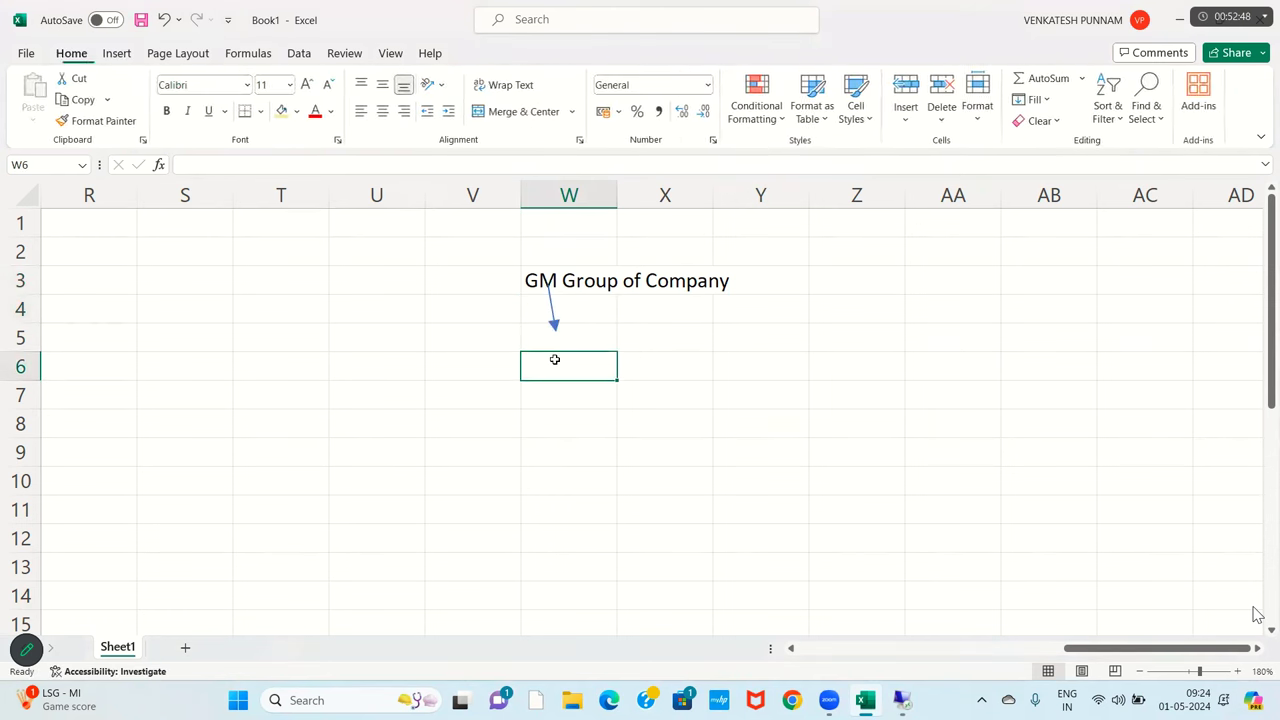
pyautogui.write('Balaji Nagar')
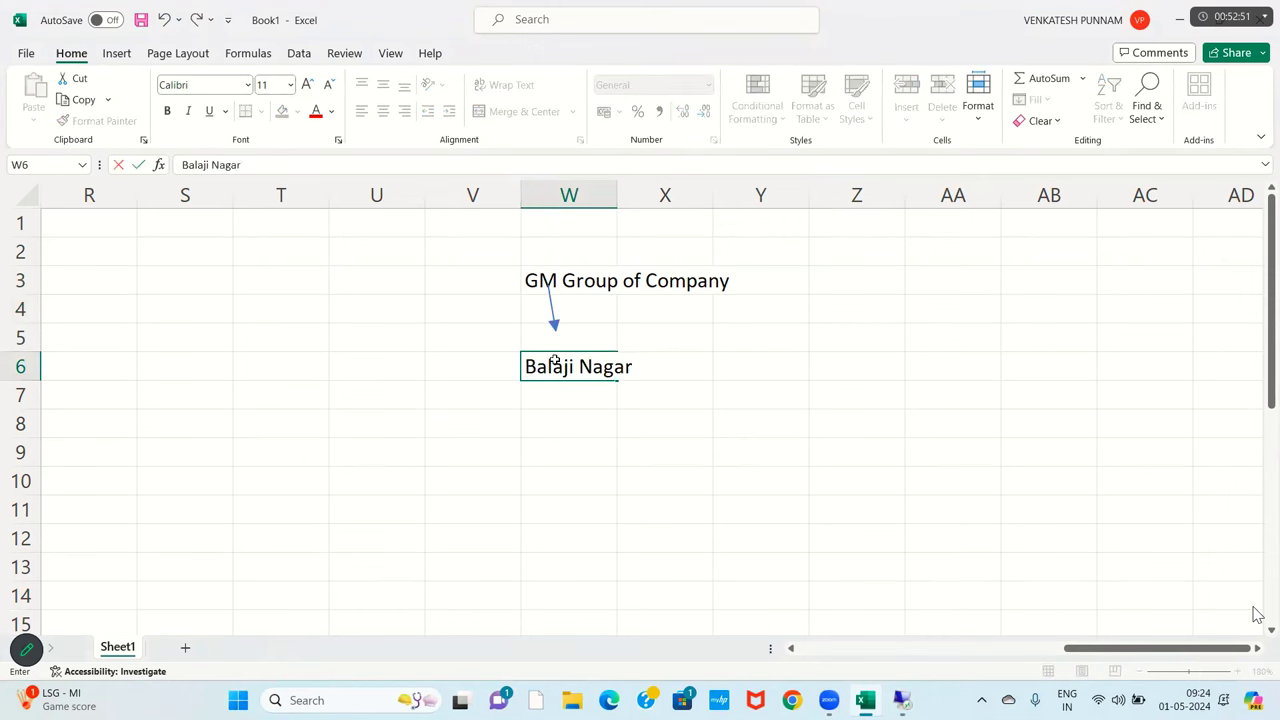
pyautogui.press('Return')
pyautogui.write('Tiruapti')
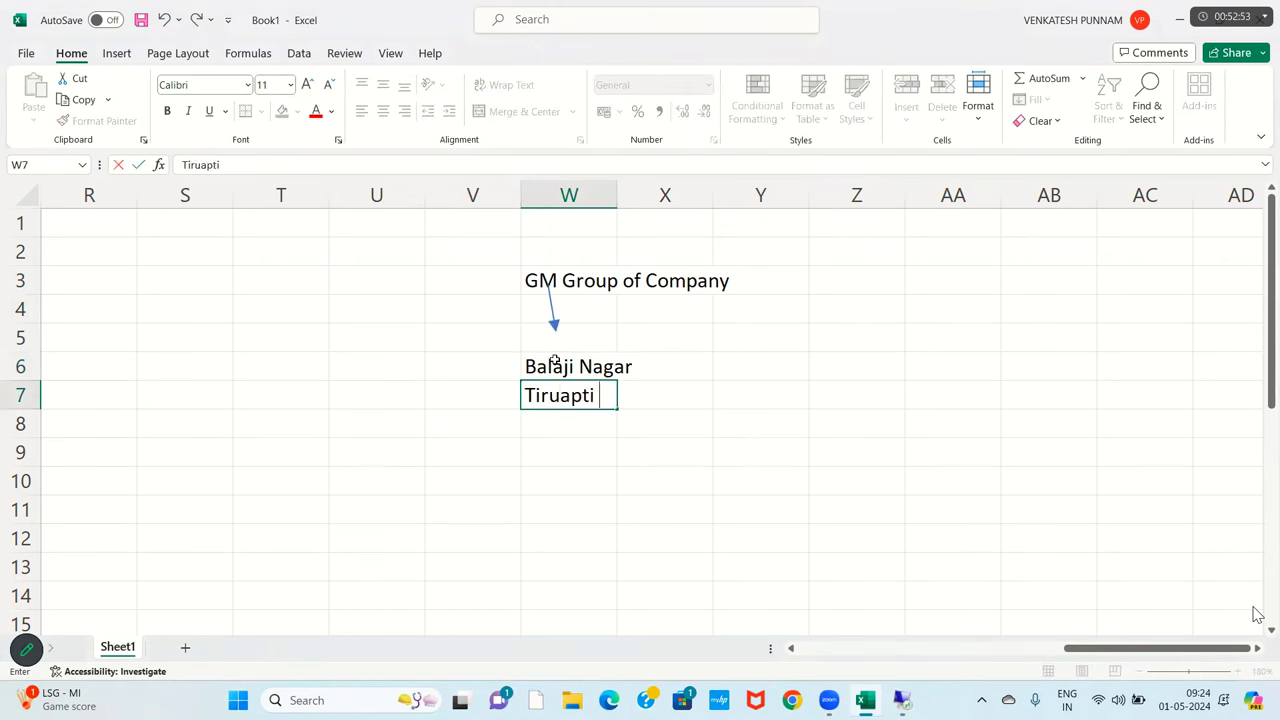
pyautogui.press('Return')
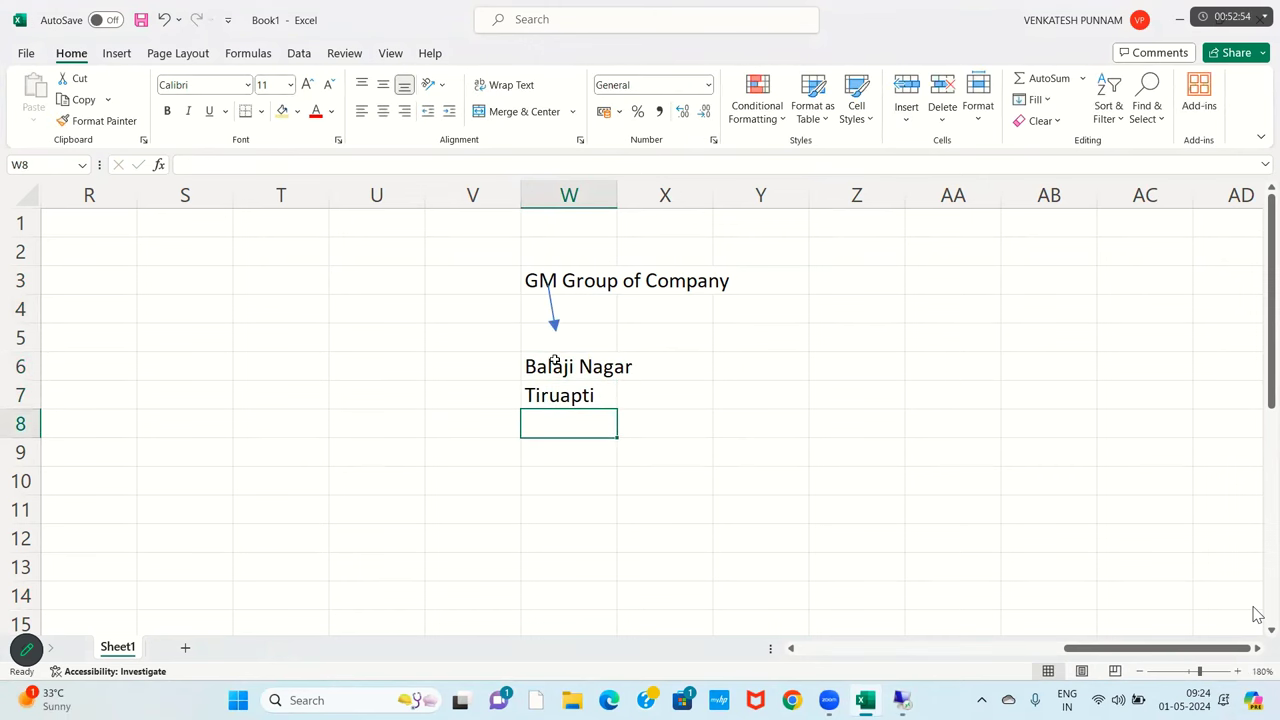
pyautogui.write('5000')
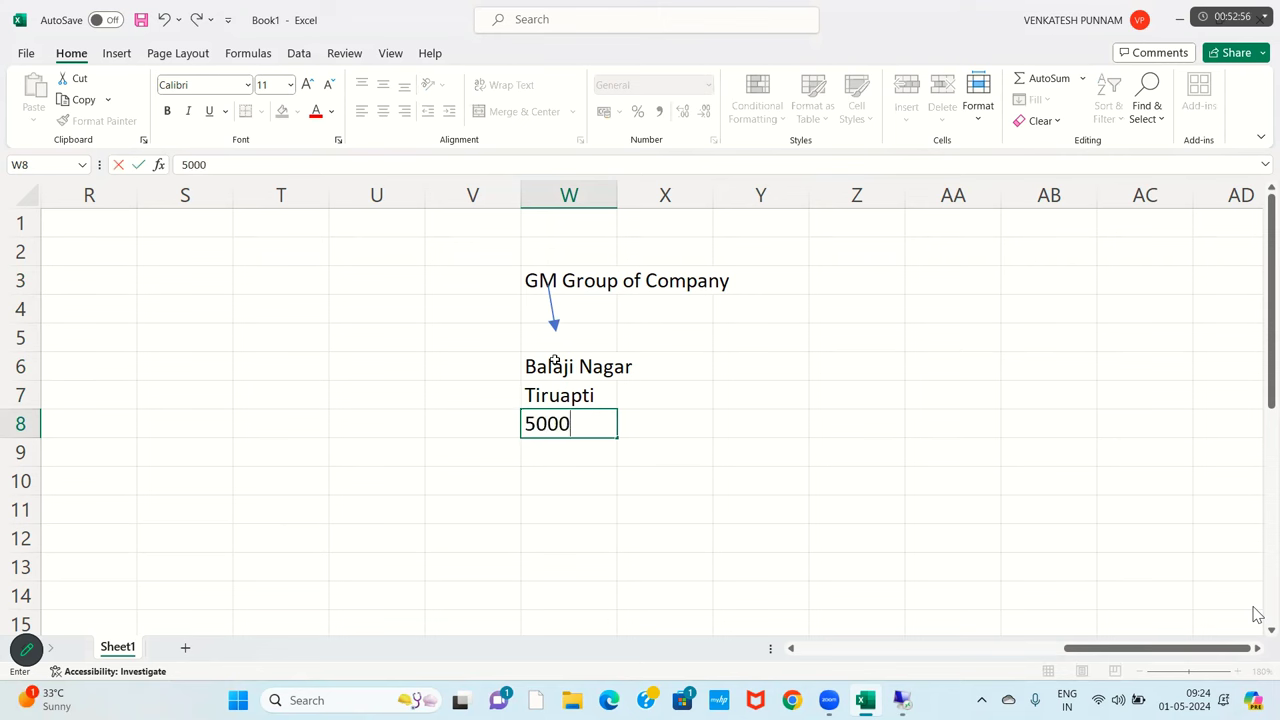
pyautogui.write("76'")
pyautogui.press('BackSpace')
pyautogui.press('Return')
pyautogui.write('India')
pyautogui.press('Up')
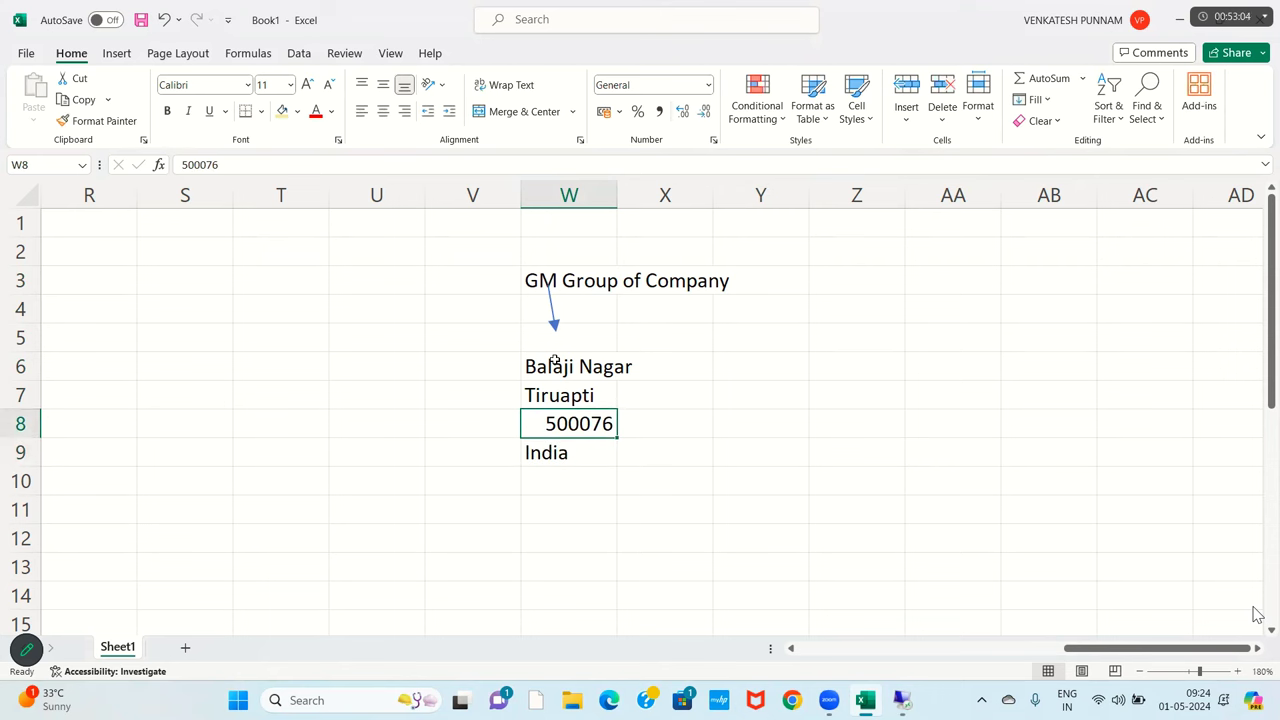
# Highlight the GM Group of Company heading and its address as the block V3:Z9.
pyautogui.moveTo(460, 278); pyautogui.dragTo(819, 454)
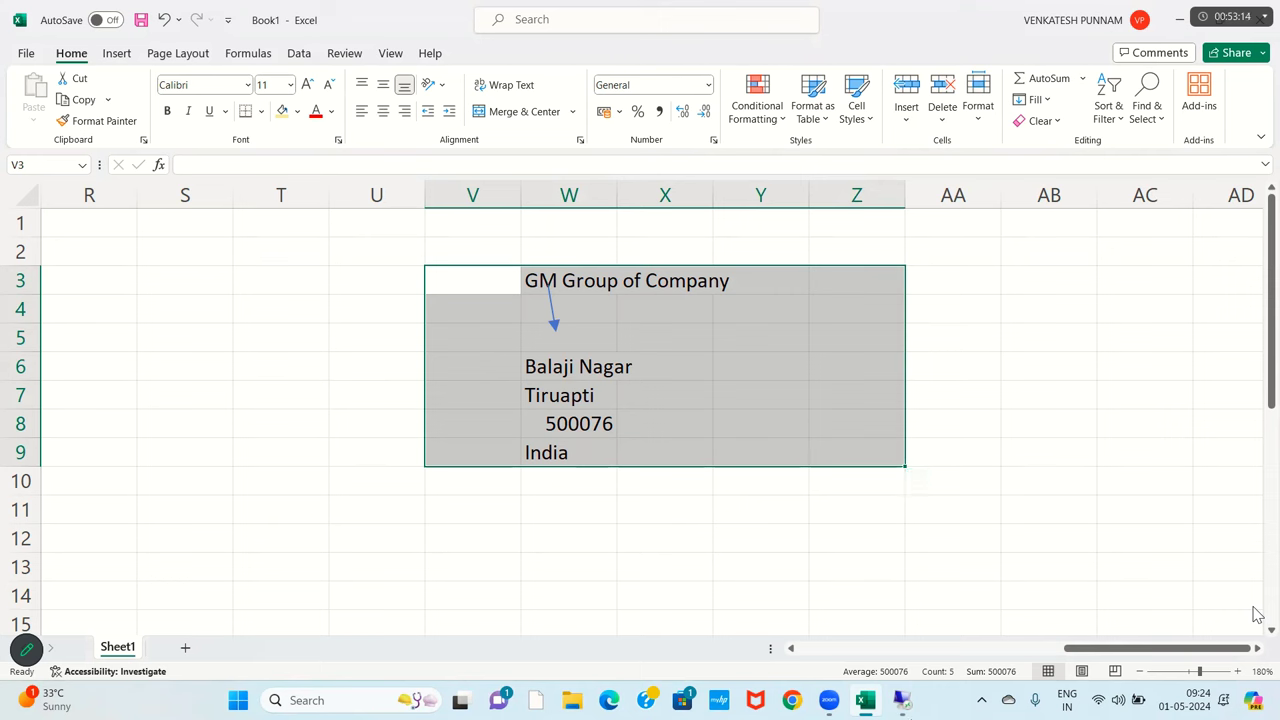
pyautogui.moveTo(456, 282); pyautogui.dragTo(757, 449)
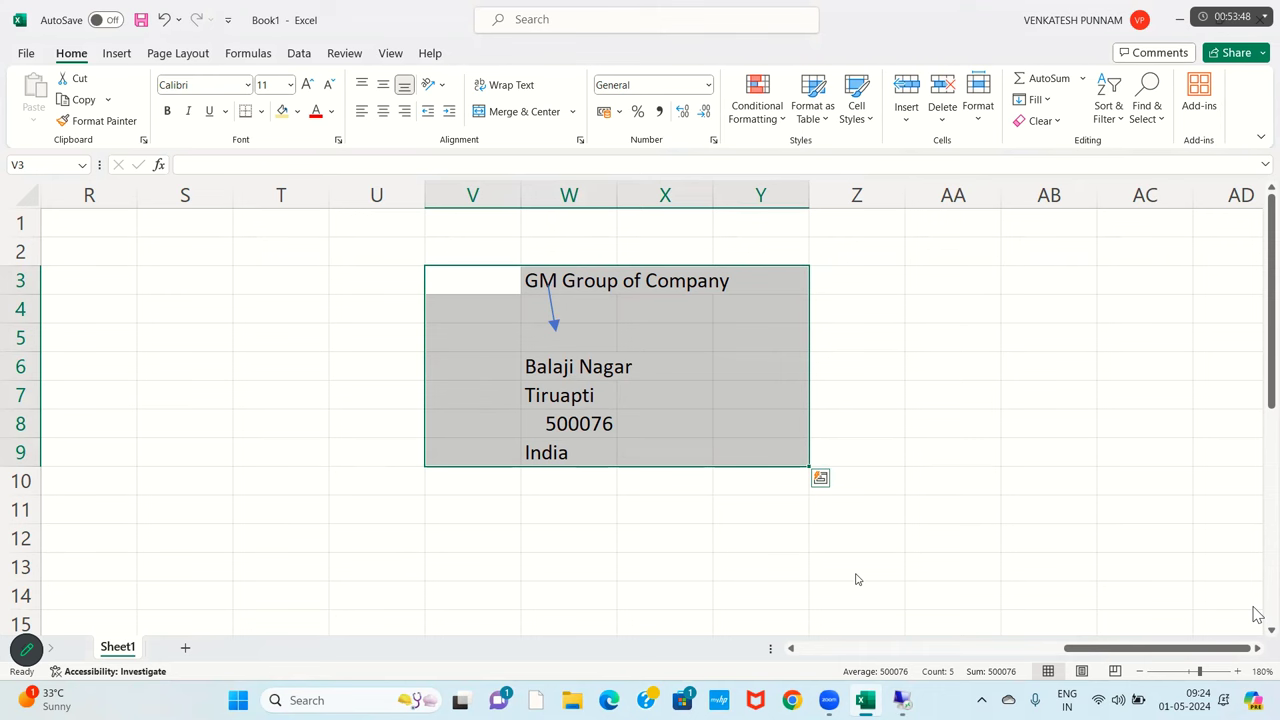
pyautogui.hotkey('shift', 'Right')
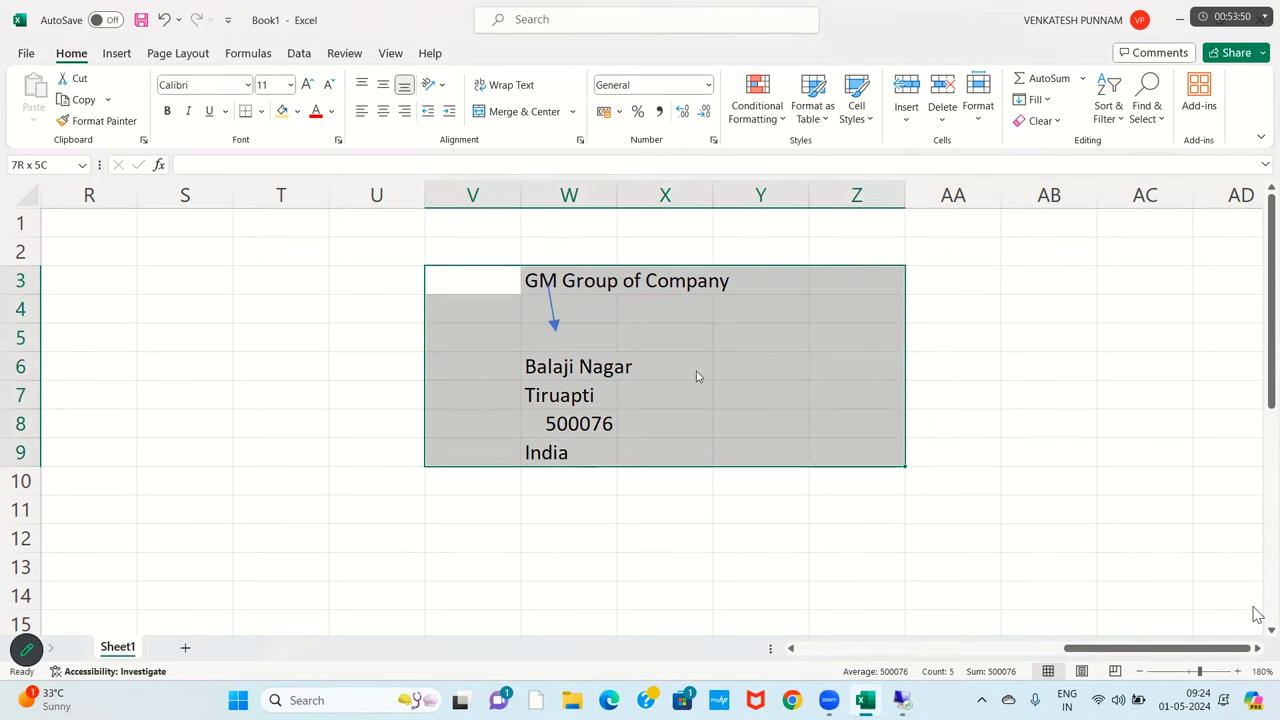
pyautogui.press('Right')
pyautogui.press('Right')
pyautogui.press('Right')
pyautogui.press('Down')
pyautogui.press('Down')
pyautogui.press('Down')
pyautogui.press('Down')
pyautogui.press('Down')
pyautogui.press('Right')
pyautogui.press('Down')
pyautogui.press('Down')
pyautogui.press('Down')
pyautogui.press('Down')
pyautogui.press('Down')
# Launch Remote Desktop Connection and connect to the saved computer that hosts the SAP system.
pyautogui.press('super+r')
pyautogui.press('Return')
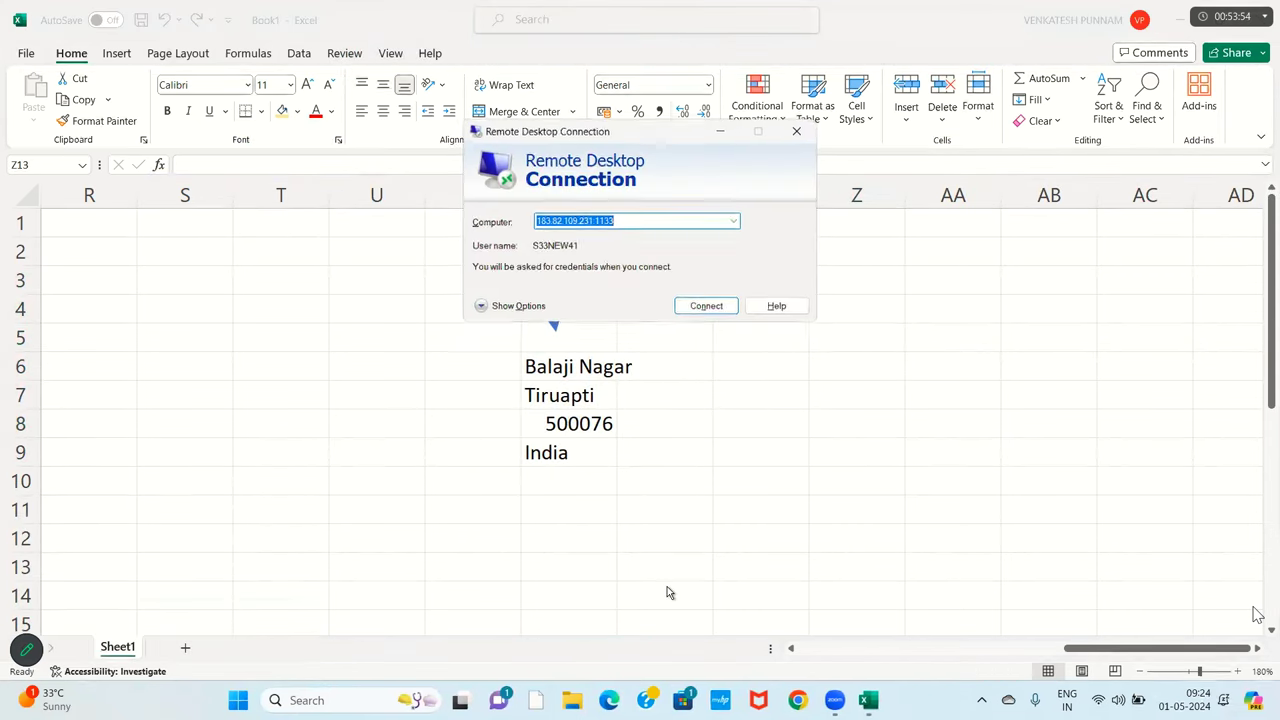
pyautogui.press('Return')
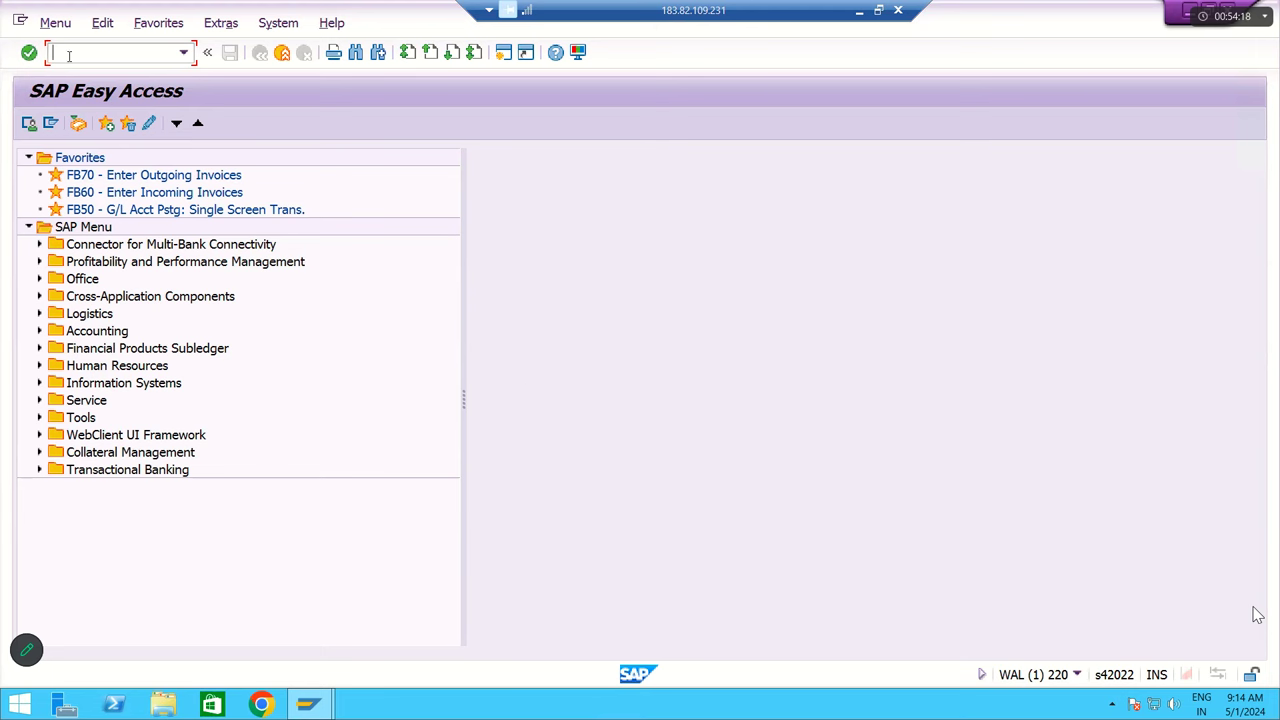
# Look at the Enterprise Structure node in the SAP Reference IMG through transaction SPRO, and return to SAP Easy Access.
pyautogui.press('capslock')
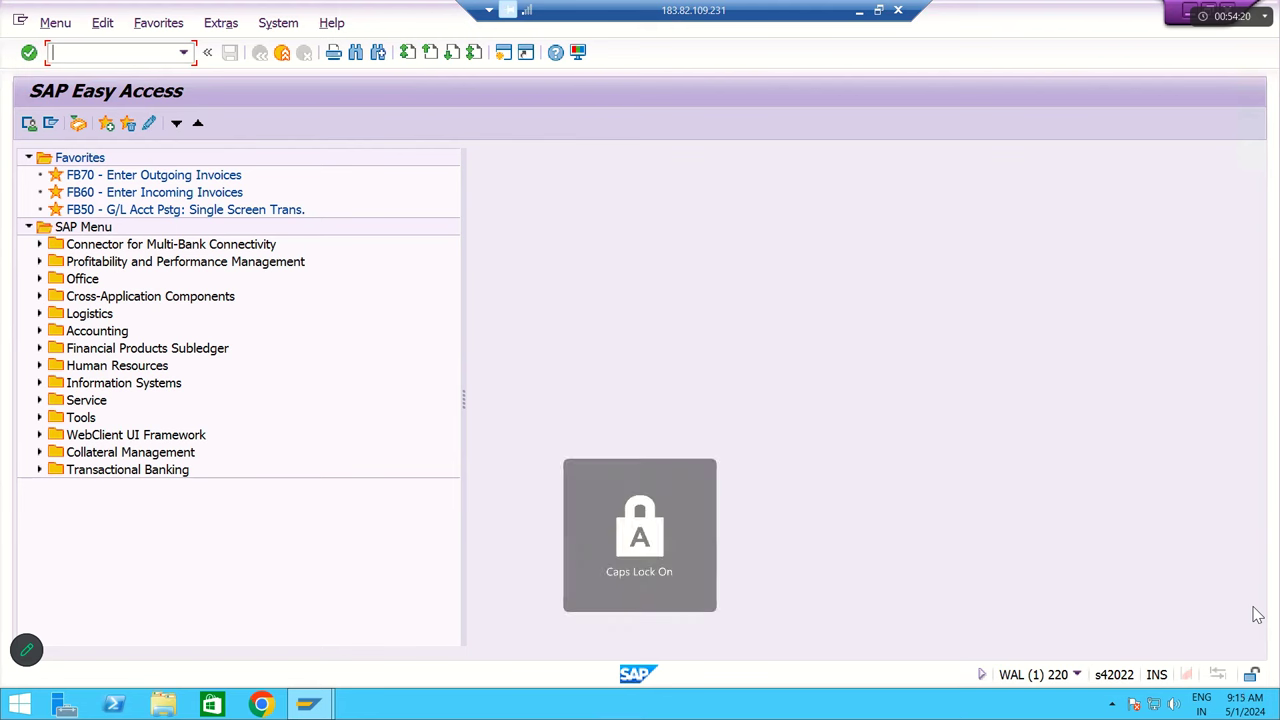
pyautogui.write('SPRO')
pyautogui.press('Return')
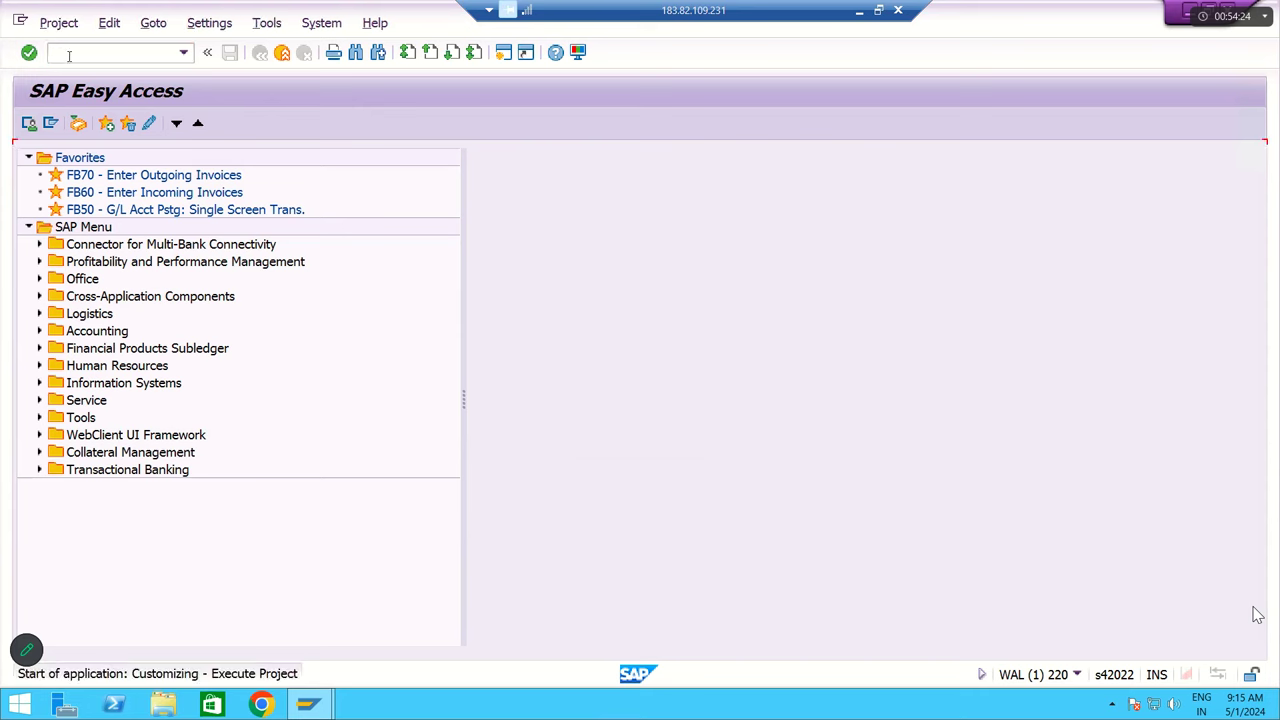
pyautogui.click(100, 123)
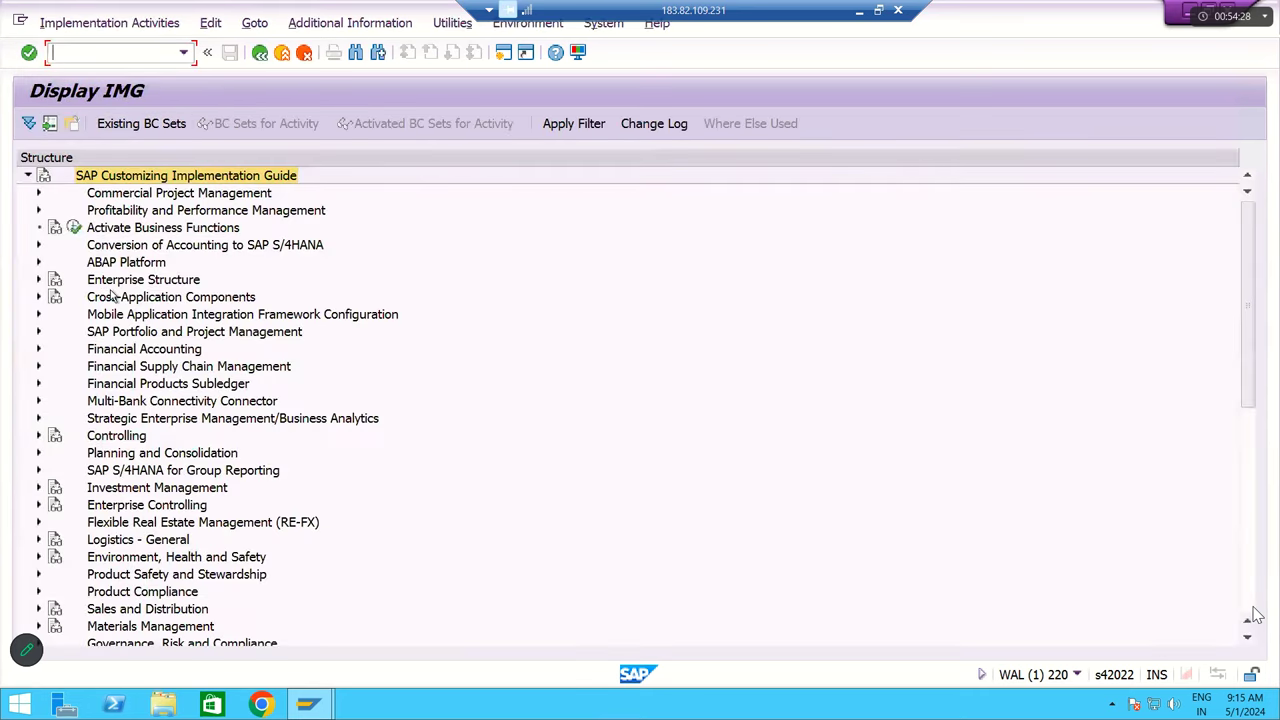
pyautogui.click(113, 296)
pyautogui.press('Up')
pyautogui.press('Right')
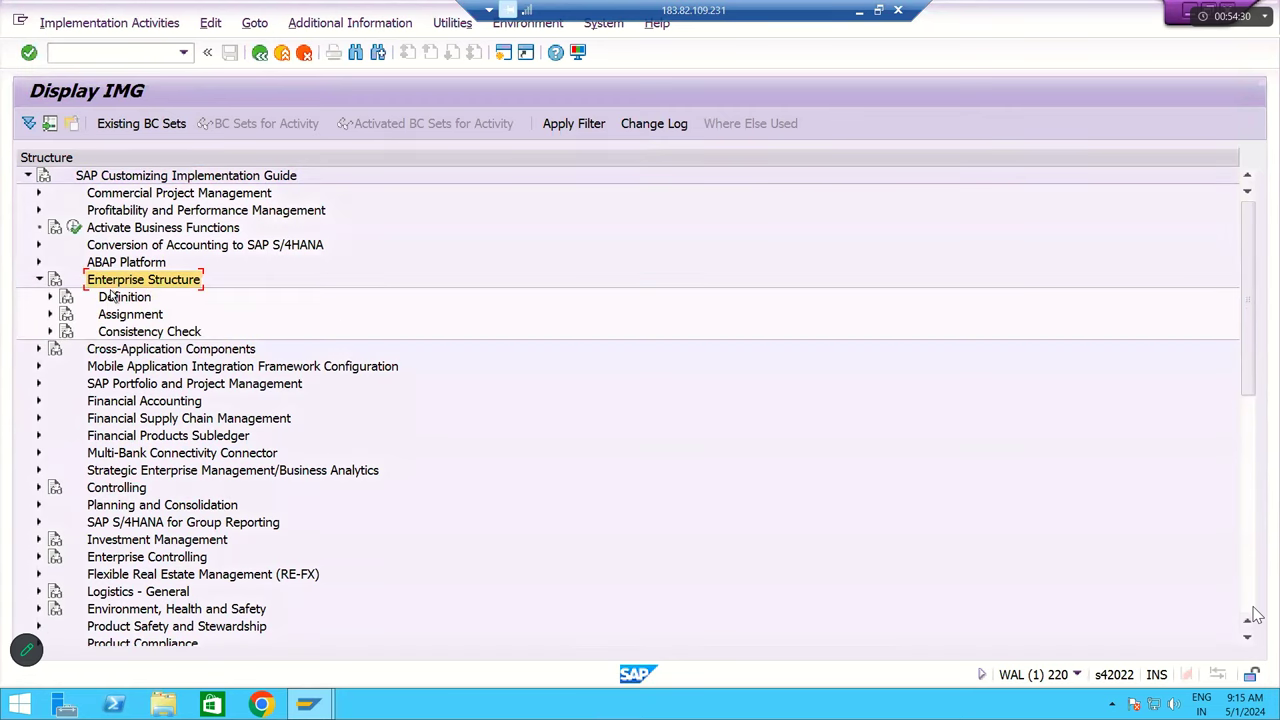
pyautogui.press('Left')
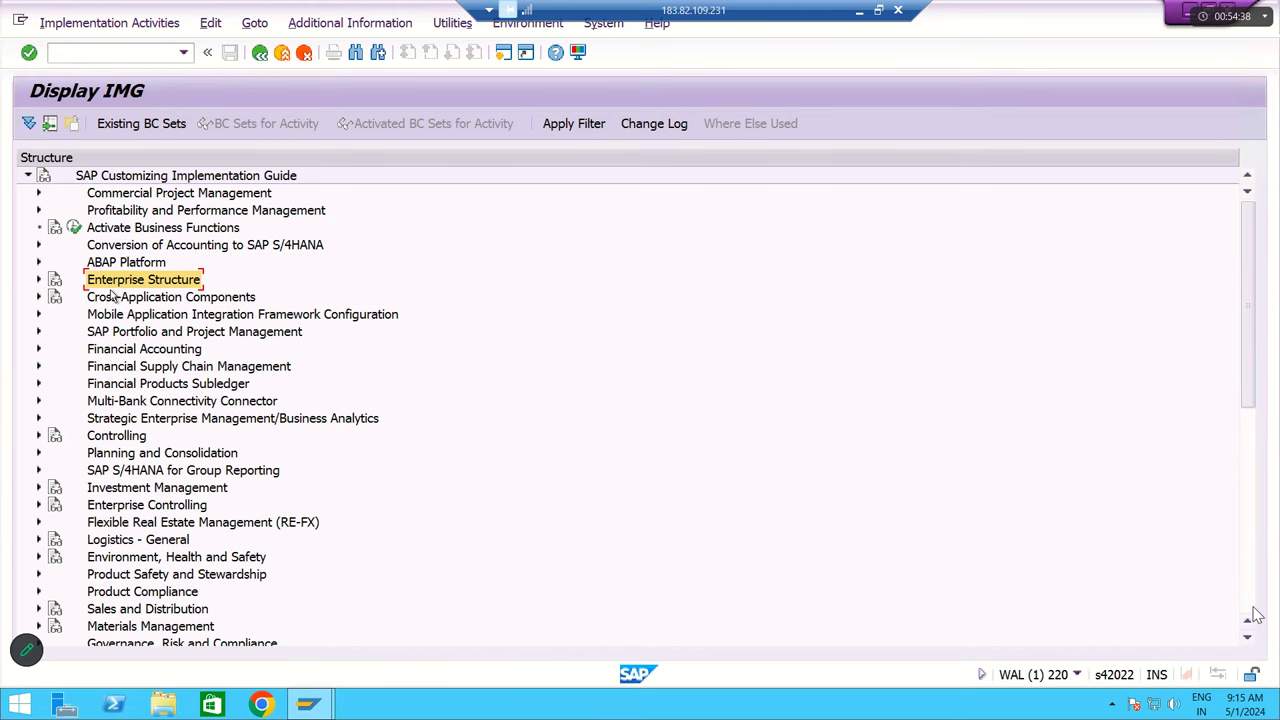
pyautogui.click(262, 55)
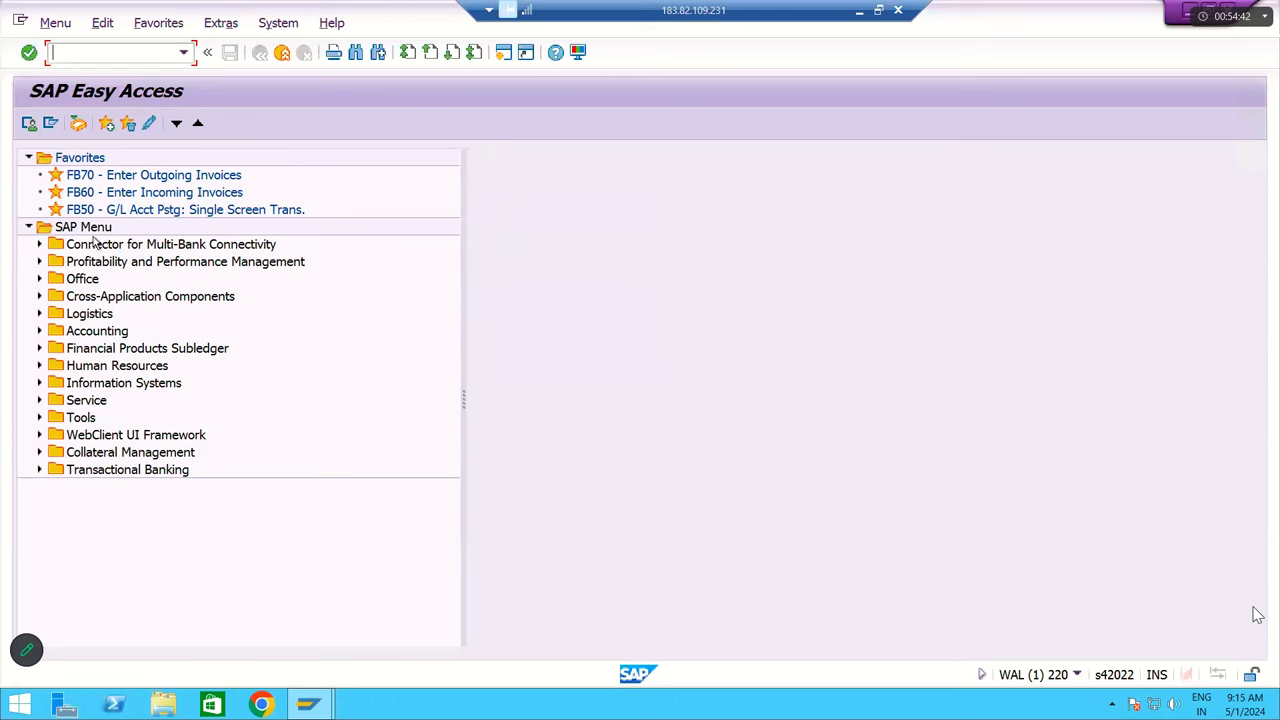
# Expand Accounting, Financial Accounting and General Ledger in the SAP Menu to examine the end-user folders.
pyautogui.click(86, 336)
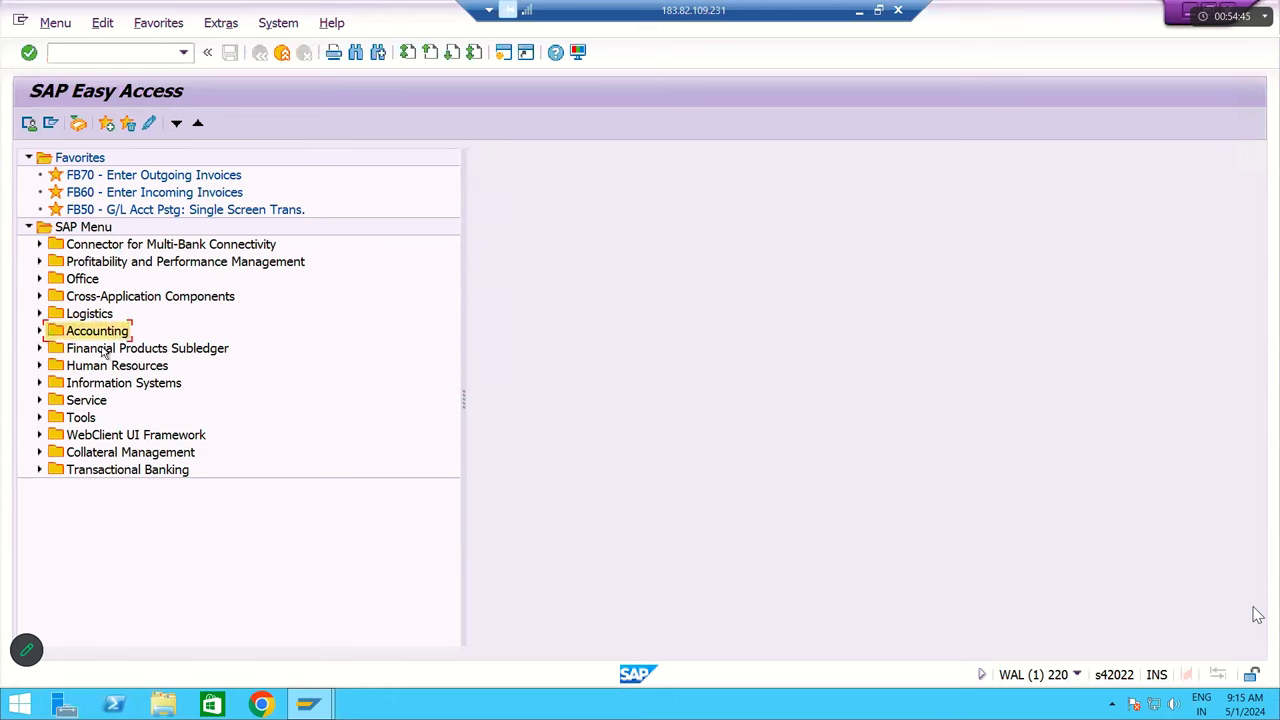
pyautogui.click(40, 334)
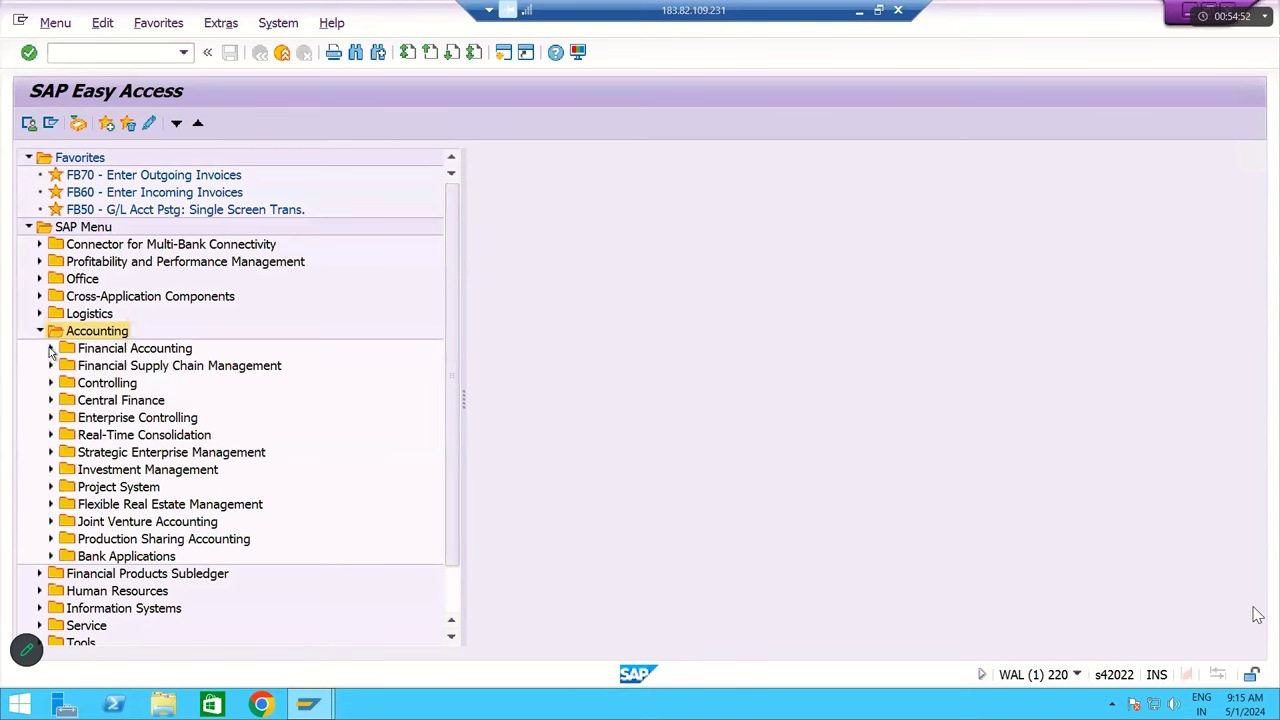
pyautogui.click(50, 349)
pyautogui.click(61, 366)
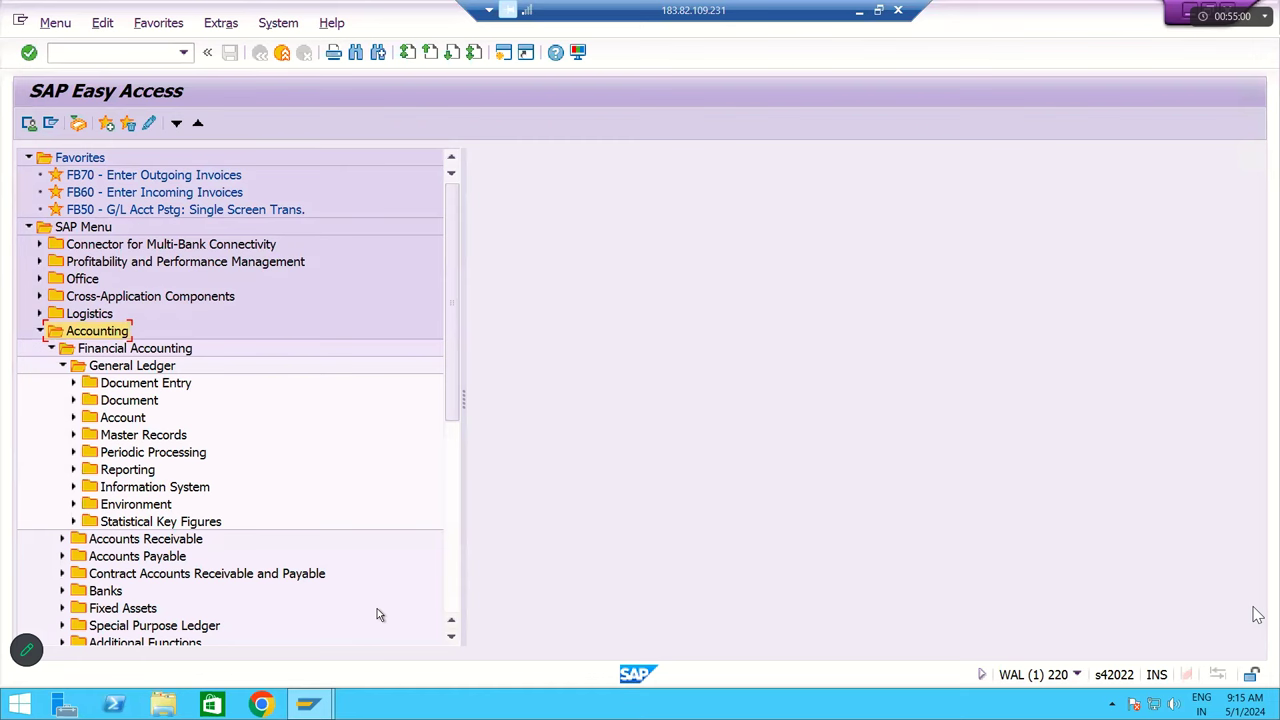
# Open the SAP Reference IMG with transaction SPRO and select Define company under Enterprise Structure, Definition, Financial Accounting.
pyautogui.click(126, 59)
pyautogui.write('SPRO')
pyautogui.press('Return')
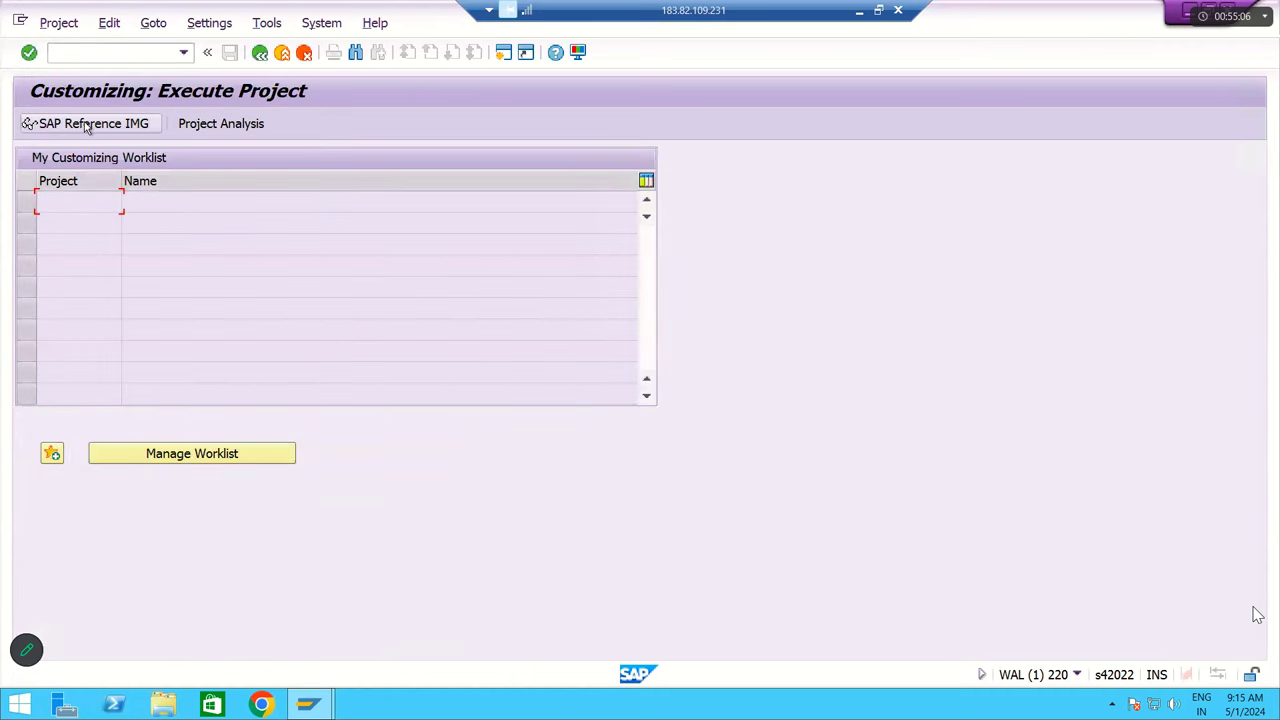
pyautogui.click(90, 125)
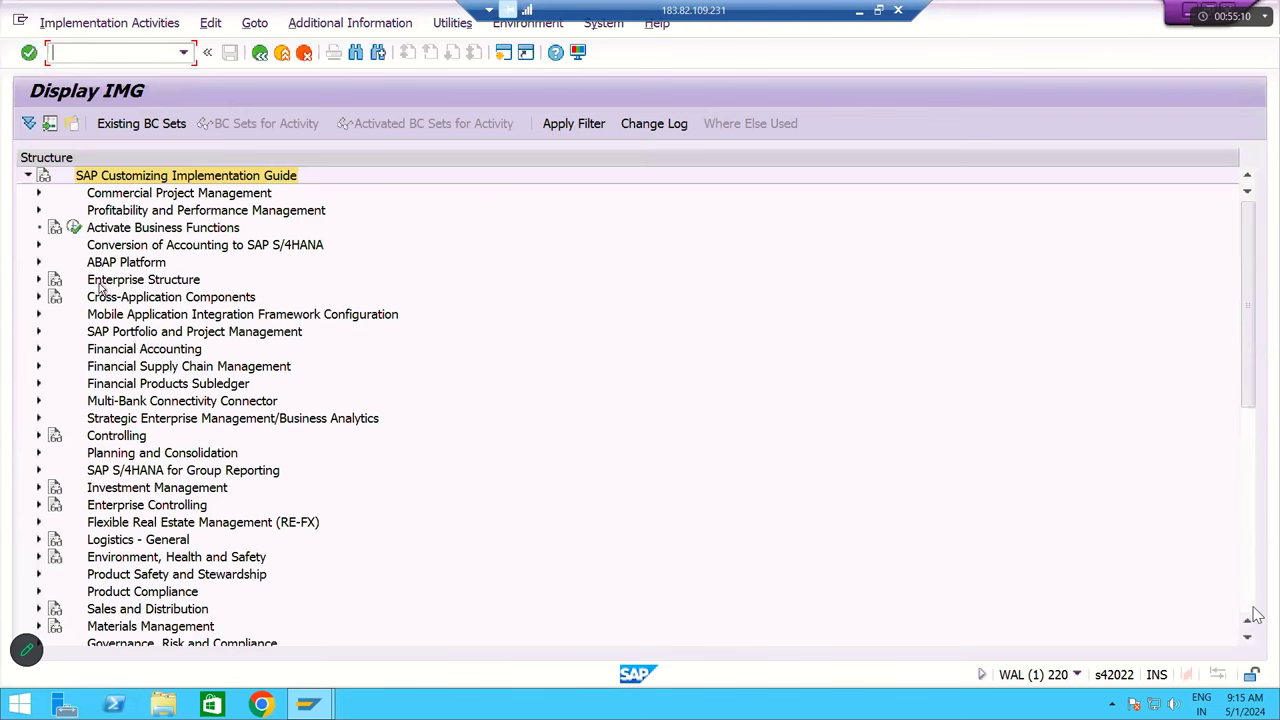
pyautogui.click(100, 282)
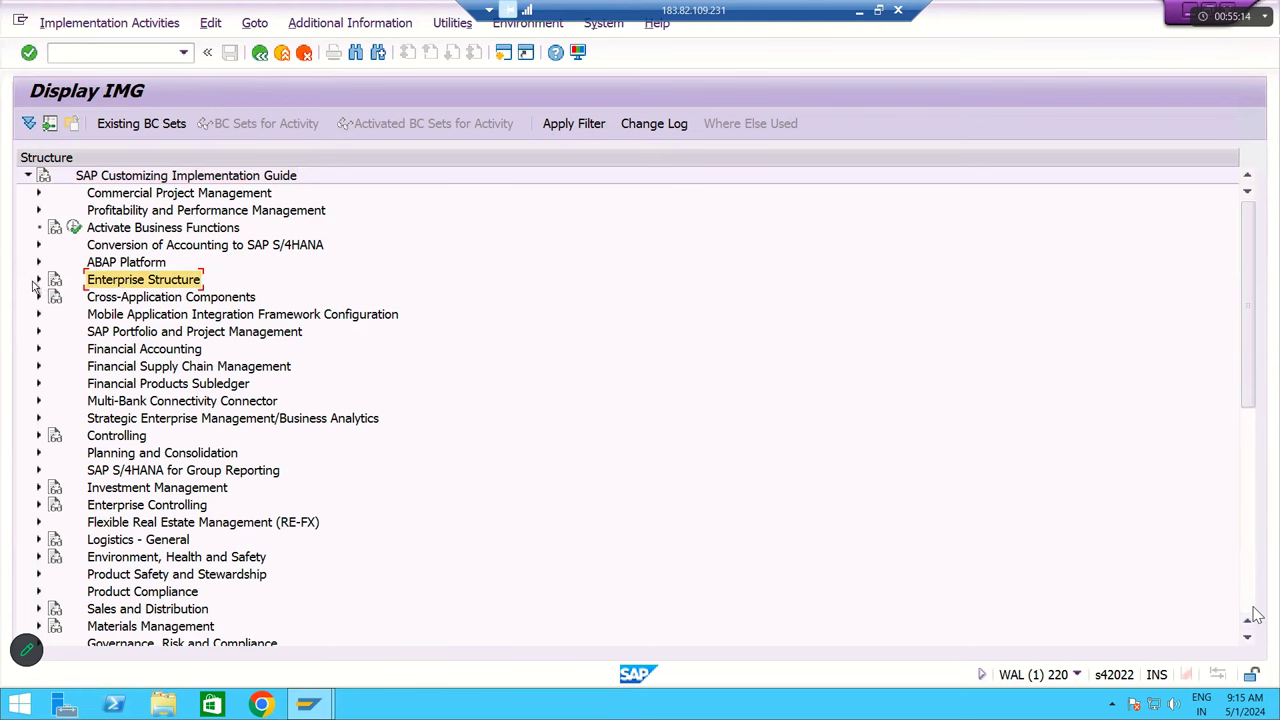
pyautogui.click(39, 280)
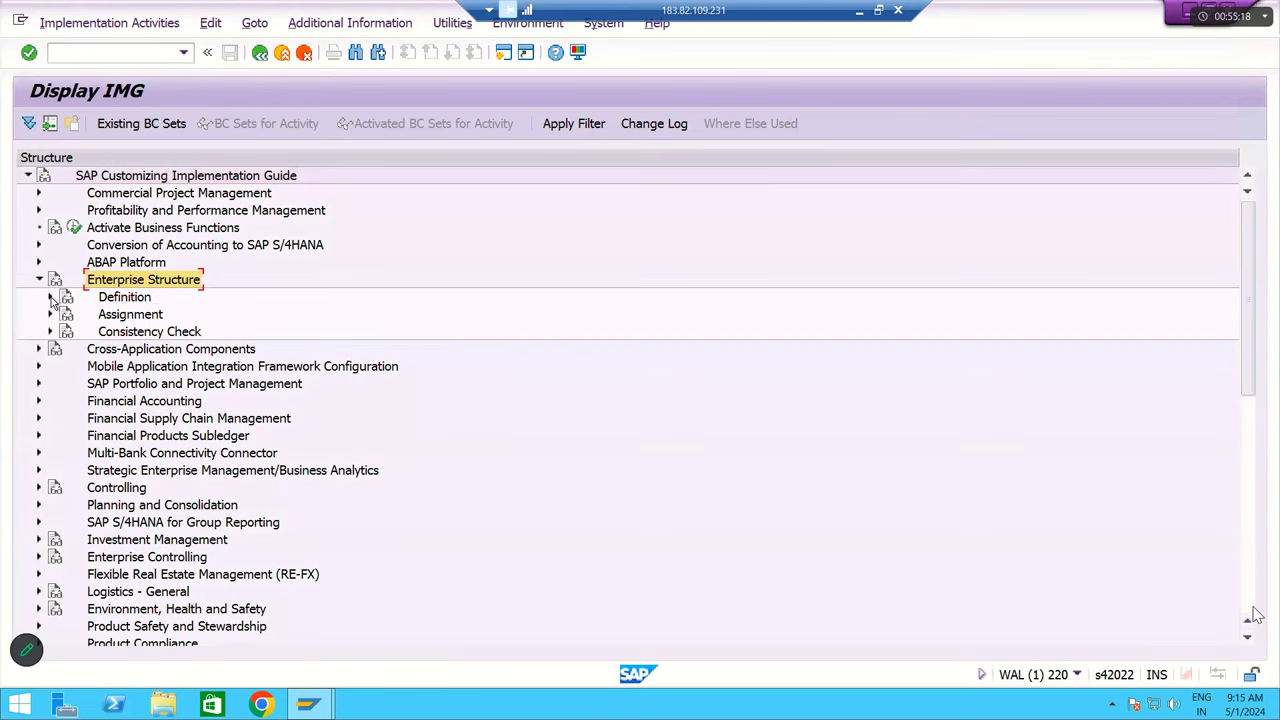
pyautogui.click(50, 297)
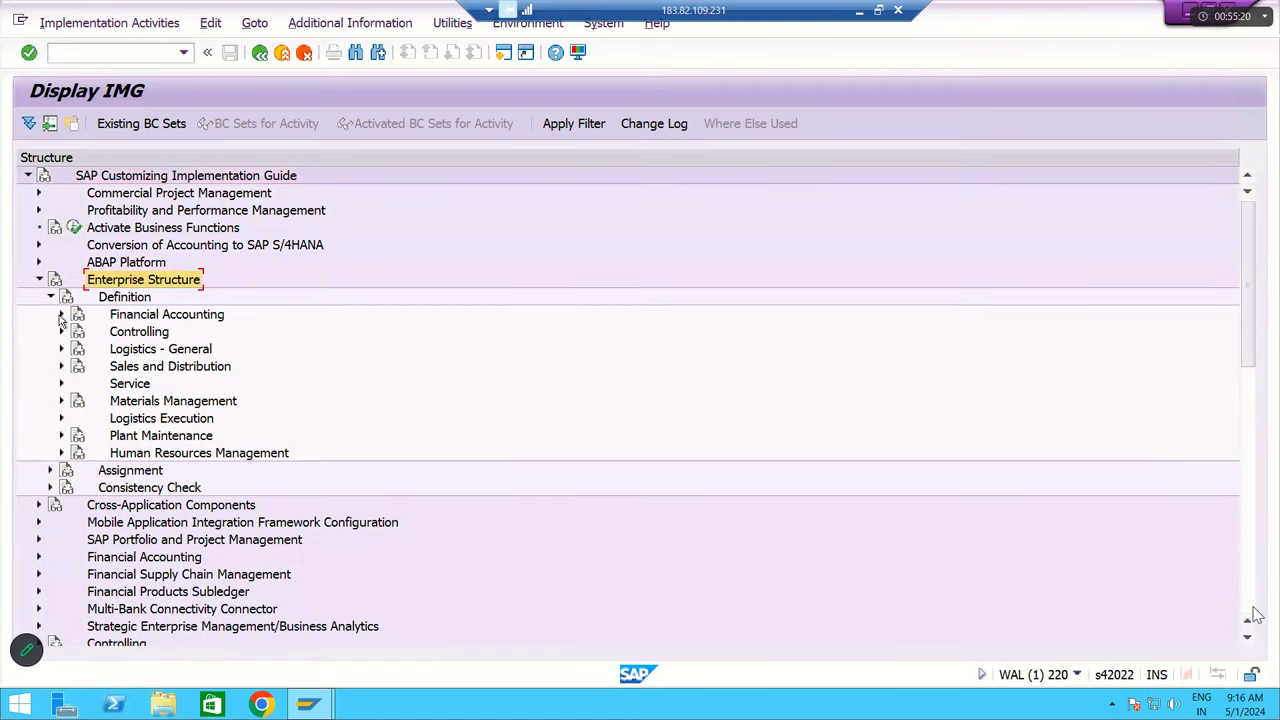
pyautogui.click(60, 315)
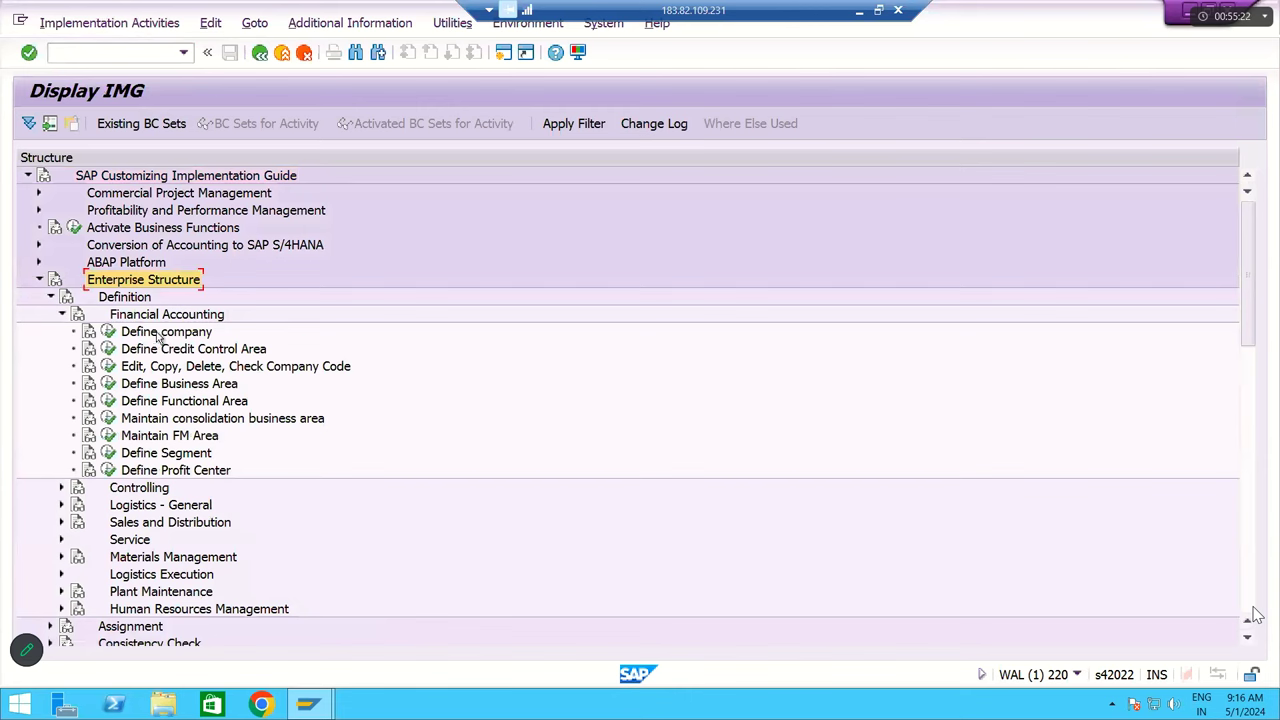
pyautogui.click(157, 334)
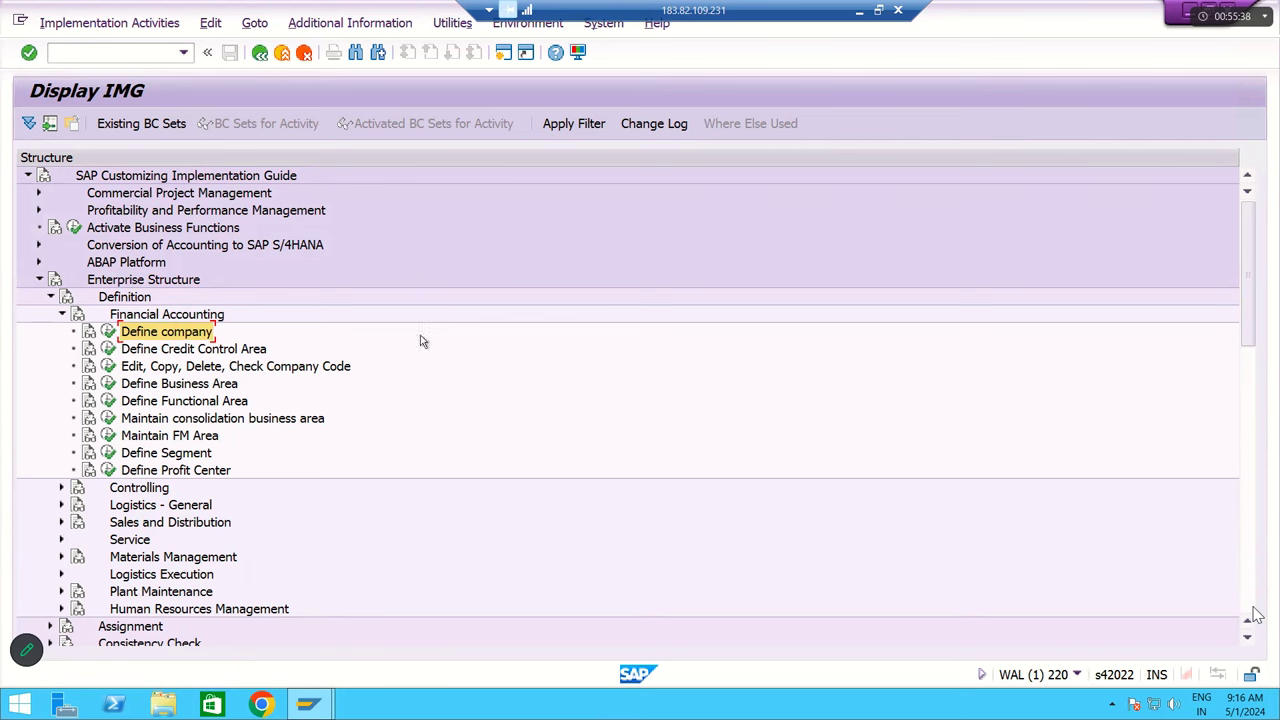
# Show the IMG Activity keys as additional information in the IMG structure and widen that column to fit them.
pyautogui.click(366, 28)
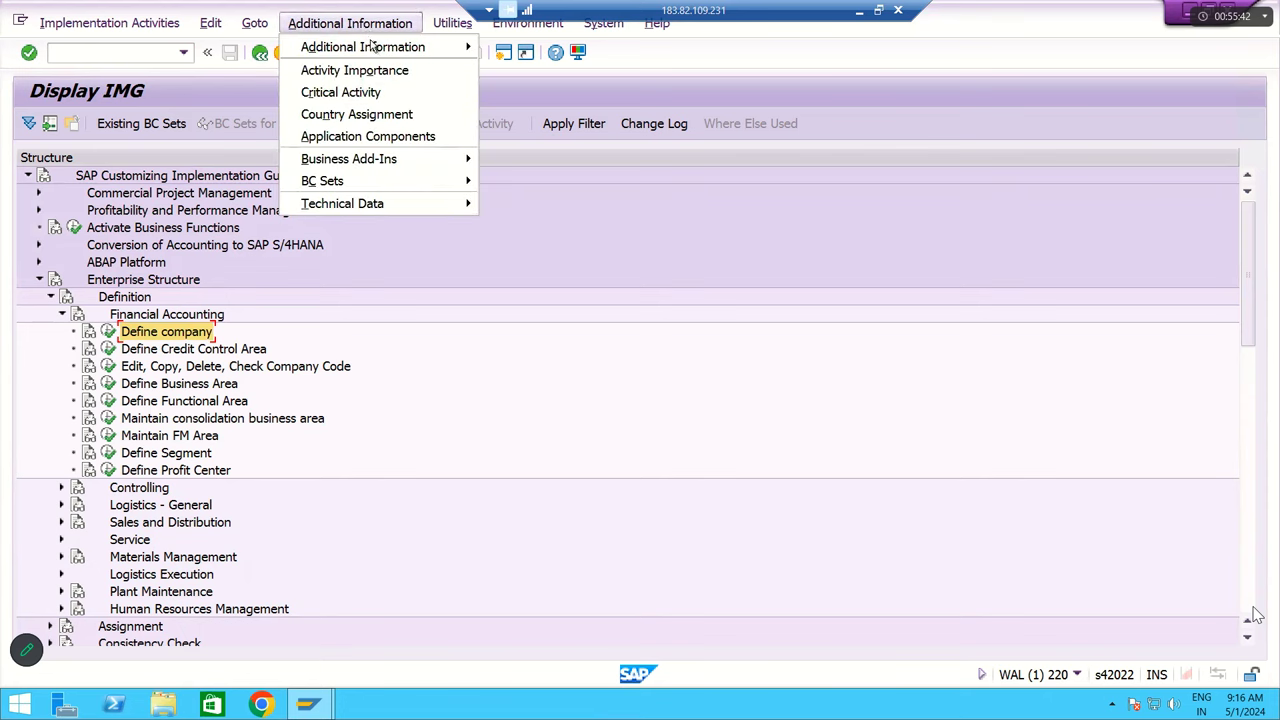
pyautogui.moveTo(376, 47)
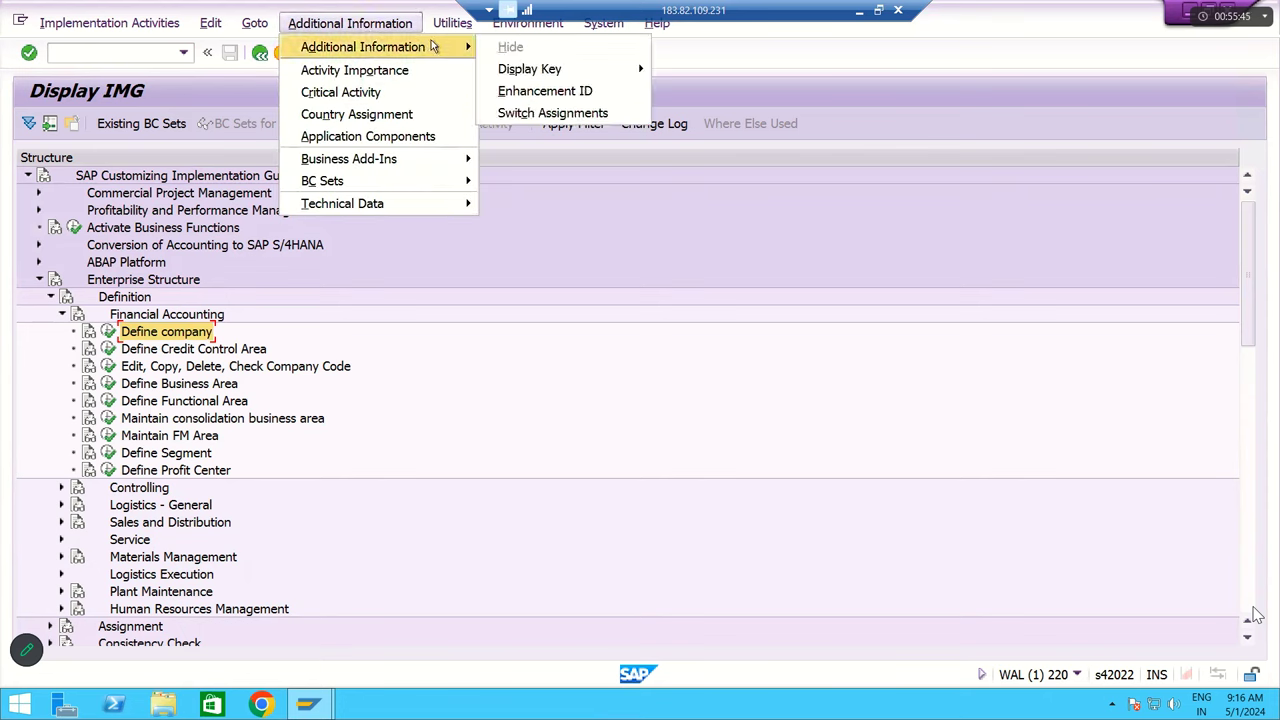
pyautogui.moveTo(585, 70)
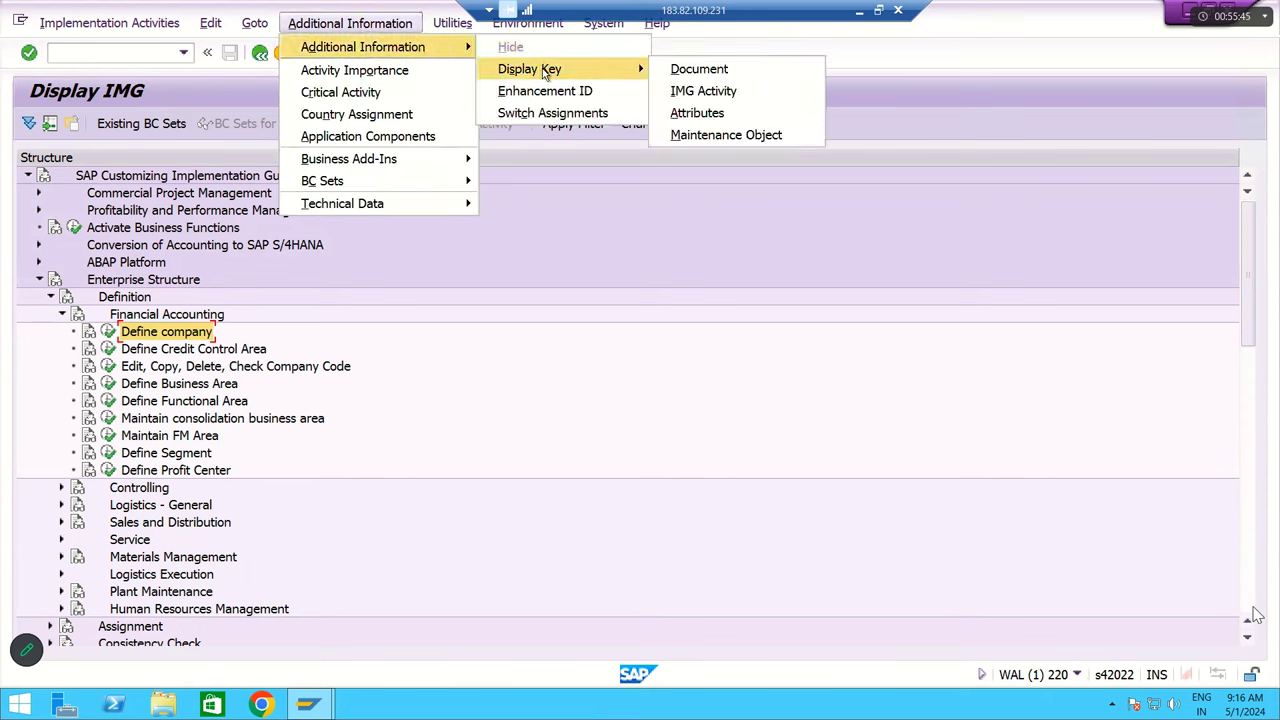
pyautogui.click(692, 93)
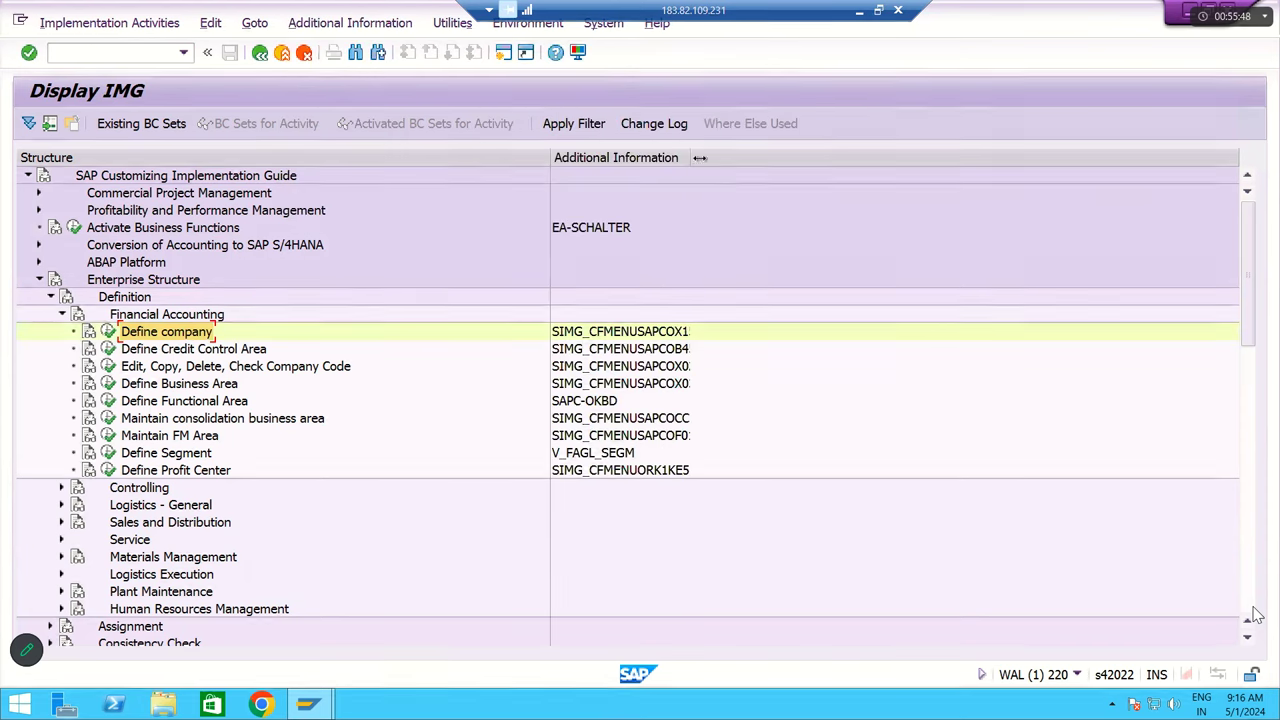
pyautogui.moveTo(692, 158); pyautogui.dragTo(902, 160)
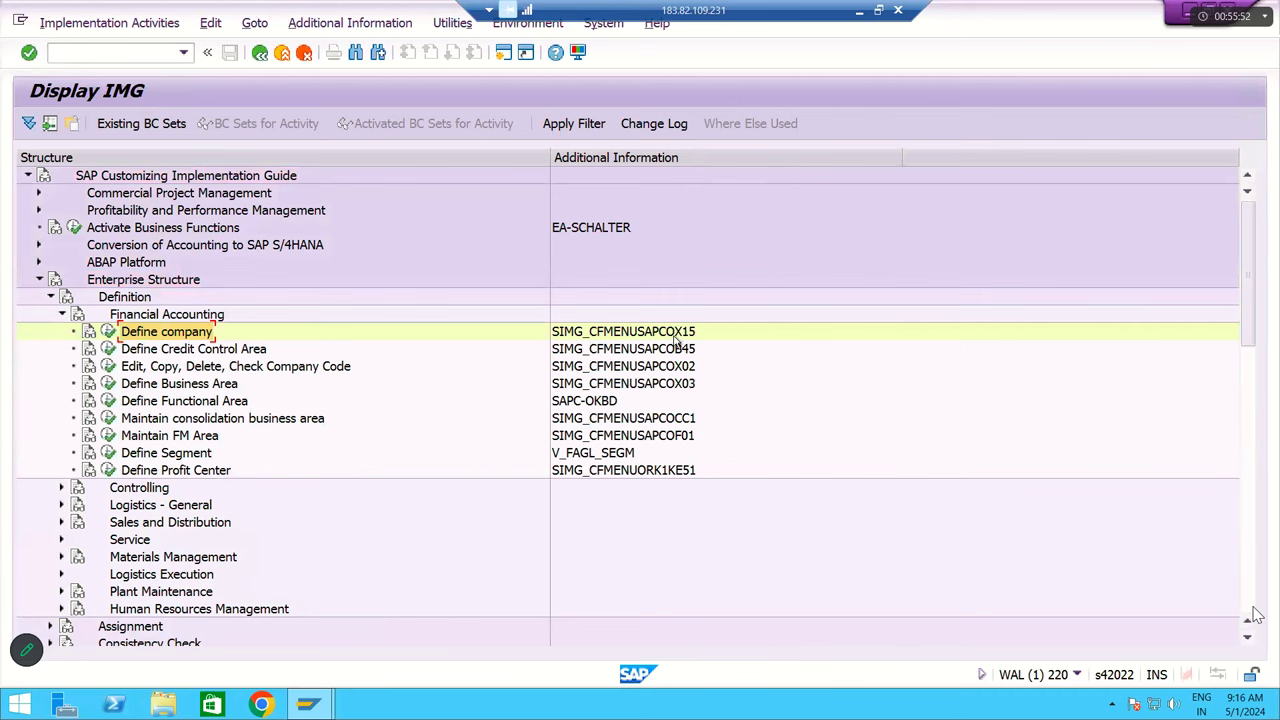
# Execute the Define company activity and start a new entry in the internal trading partners view.
pyautogui.click(117, 284)
pyautogui.click(125, 299)
pyautogui.click(130, 317)
pyautogui.click(147, 334)
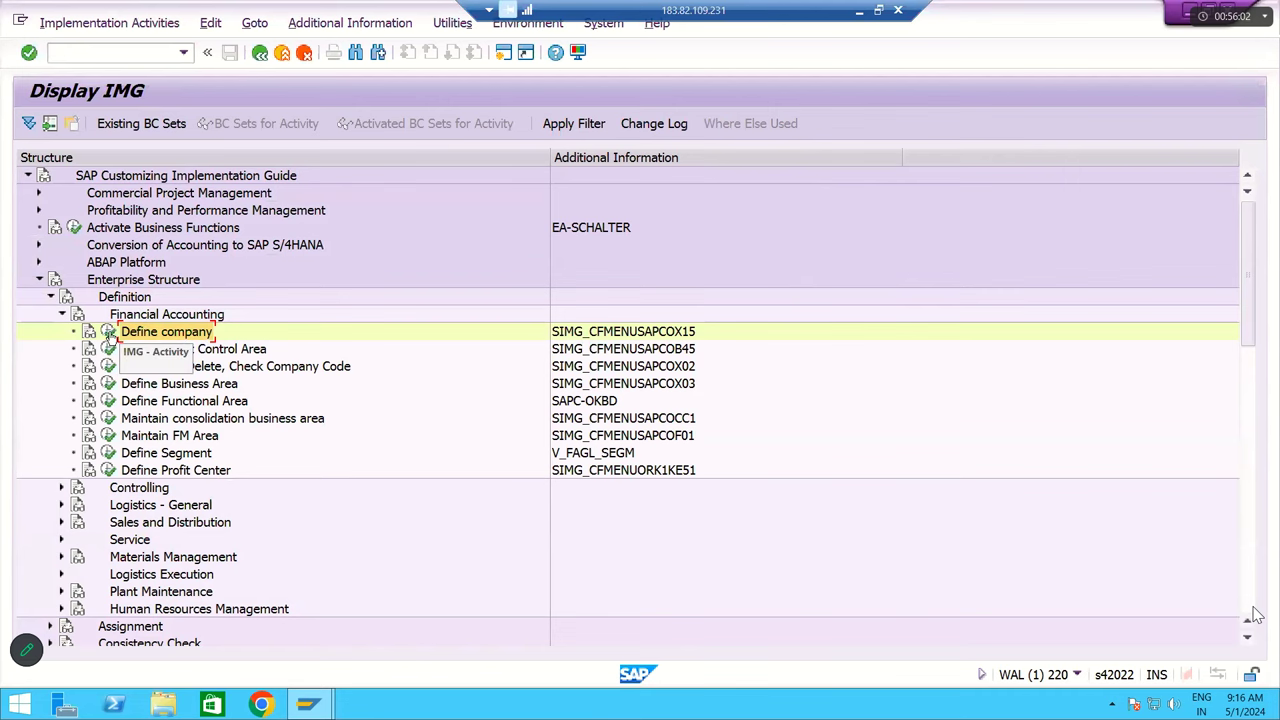
pyautogui.click(107, 331)
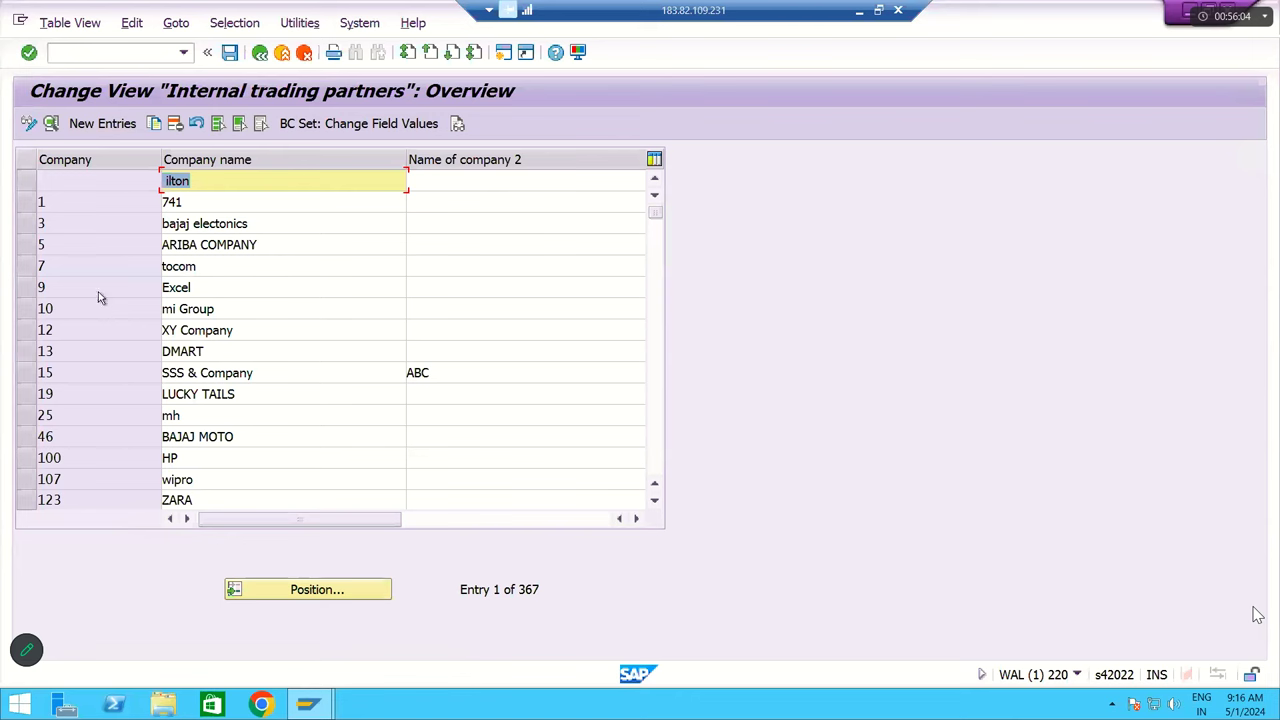
pyautogui.click(103, 124)
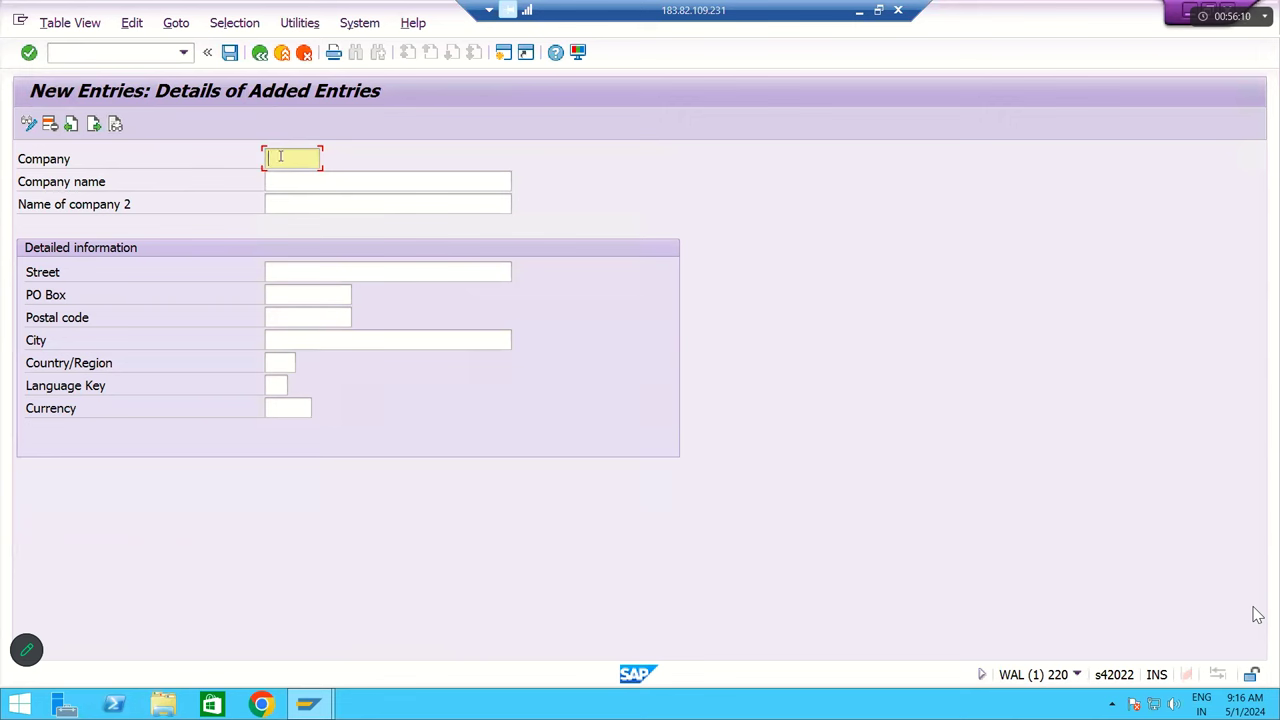
# Enter GMGOC as the company ID and GM Group of company as the company name.
pyautogui.write('GMGOC')
pyautogui.press('Tab')
pyautogui.write('GM GR')
pyautogui.press('BackSpace')
pyautogui.press('BackSpace')
pyautogui.press('BackSpace')
pyautogui.write('gROUP OF')
pyautogui.press('BackSpace')
pyautogui.press('BackSpace')
pyautogui.press('BackSpace')
pyautogui.press('BackSpace')
pyautogui.press('BackSpace')
pyautogui.press('BackSpace')
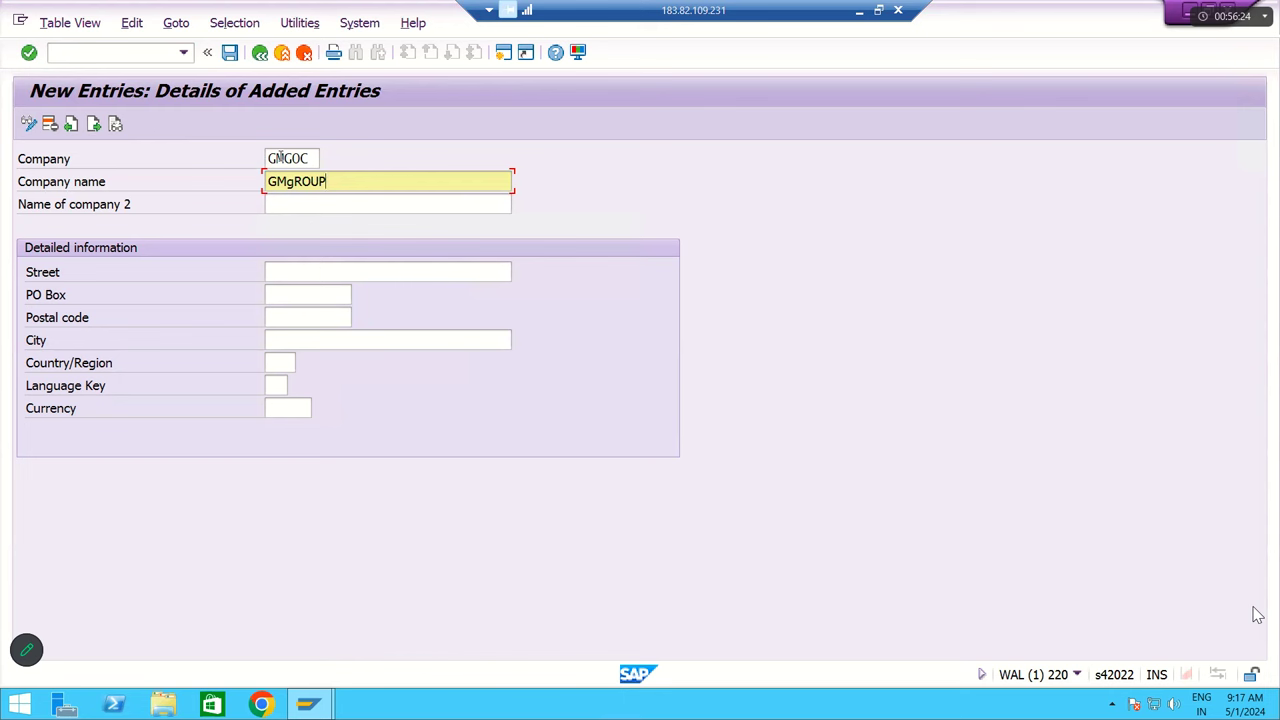
pyautogui.press('BackSpace')
pyautogui.write('GM G')
pyautogui.press('capslock')
pyautogui.write('roup of copan')
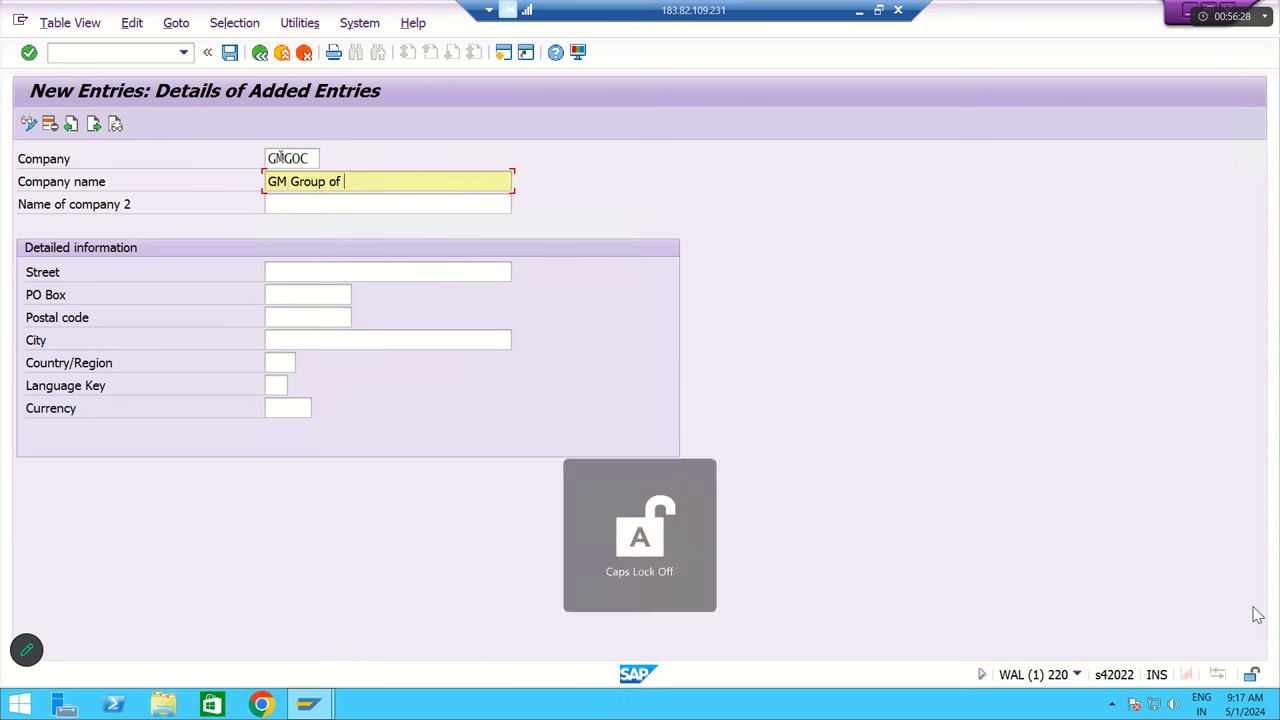
pyautogui.press('BackSpace')
pyautogui.press('BackSpace')
pyautogui.press('BackSpace')
pyautogui.press('BackSpace')
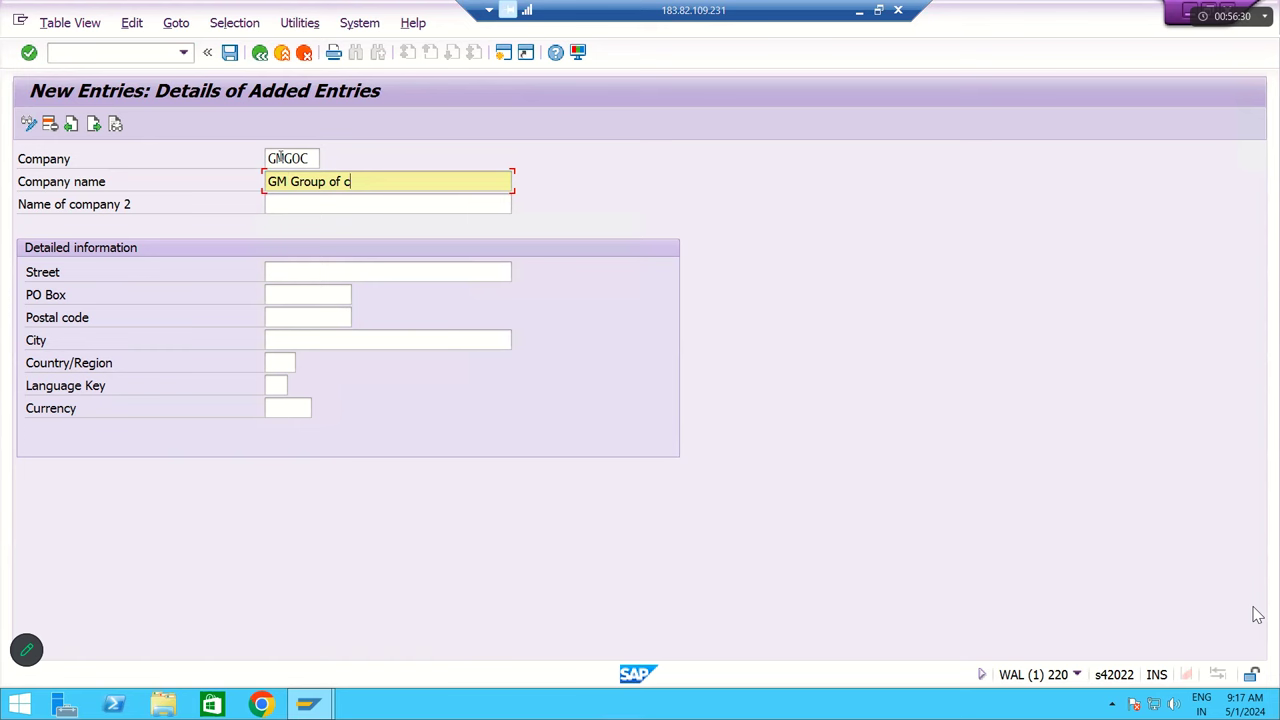
pyautogui.press('BackSpace')
pyautogui.write('compan')
# Copy the company name into the Name of company 2 field.
pyautogui.hotkey('ctrl', 'a')
pyautogui.hotkey('ctrl', 'c')
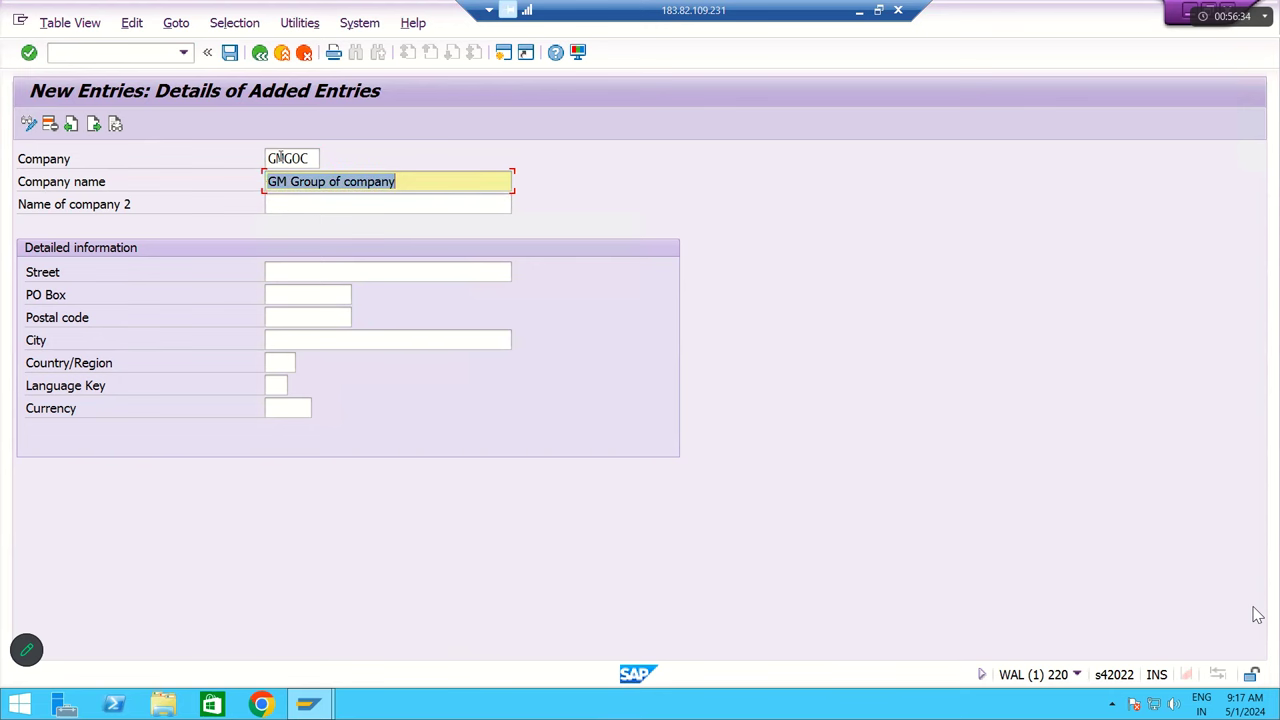
pyautogui.press('Tab')
pyautogui.hotkey('ctrl', 'v')
pyautogui.press('Tab')
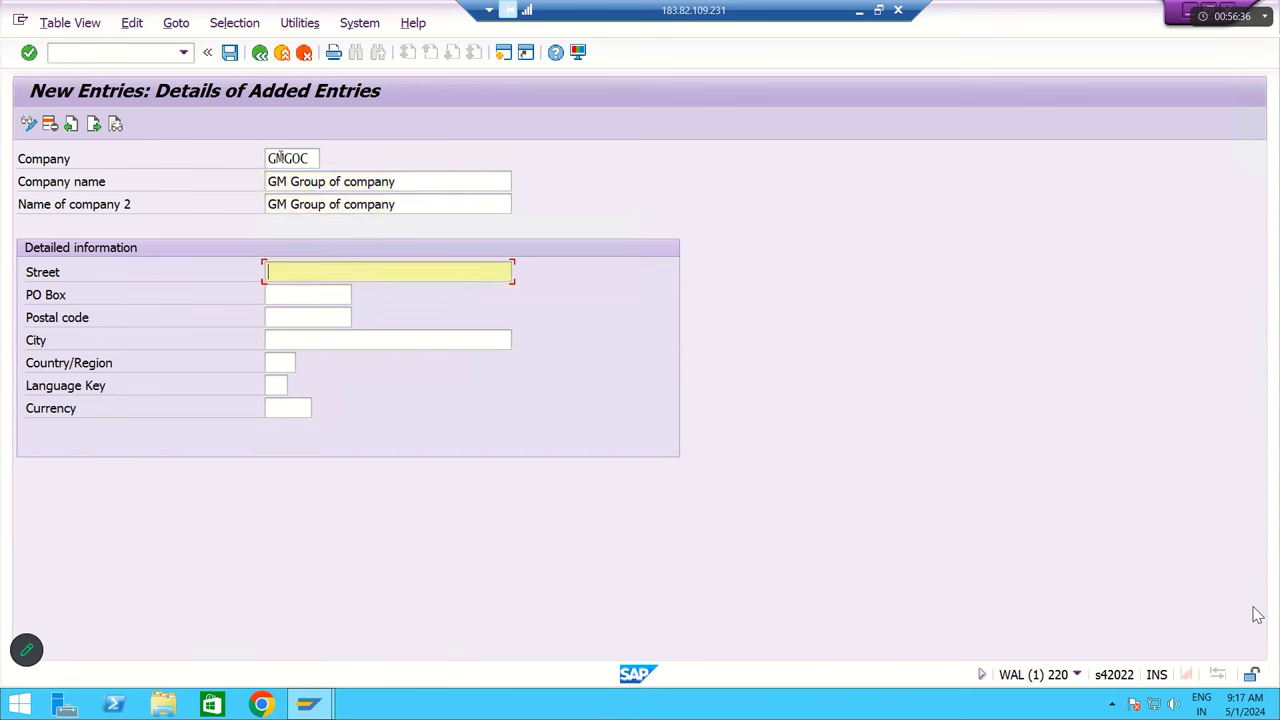
# Fill in the company's street, PO box, postal code and city in the detailed information.
pyautogui.write('Balaji Nagar')
pyautogui.press('Tab')
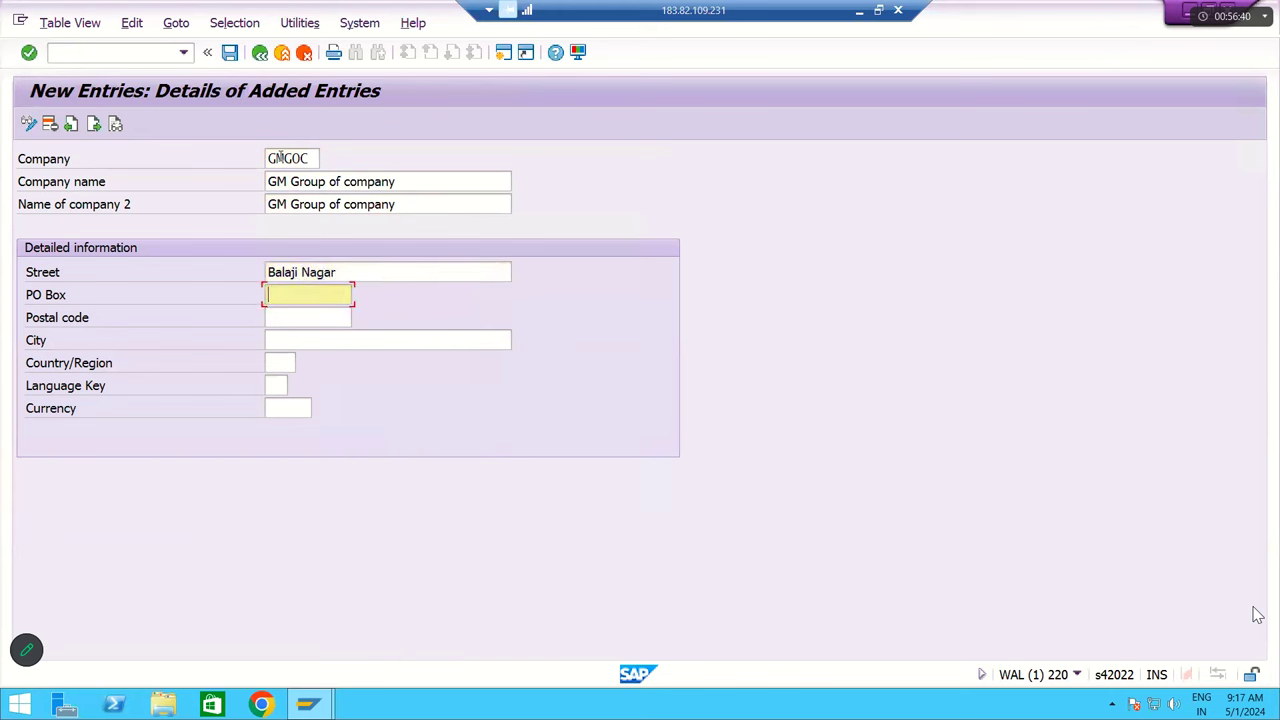
pyautogui.write('5000')
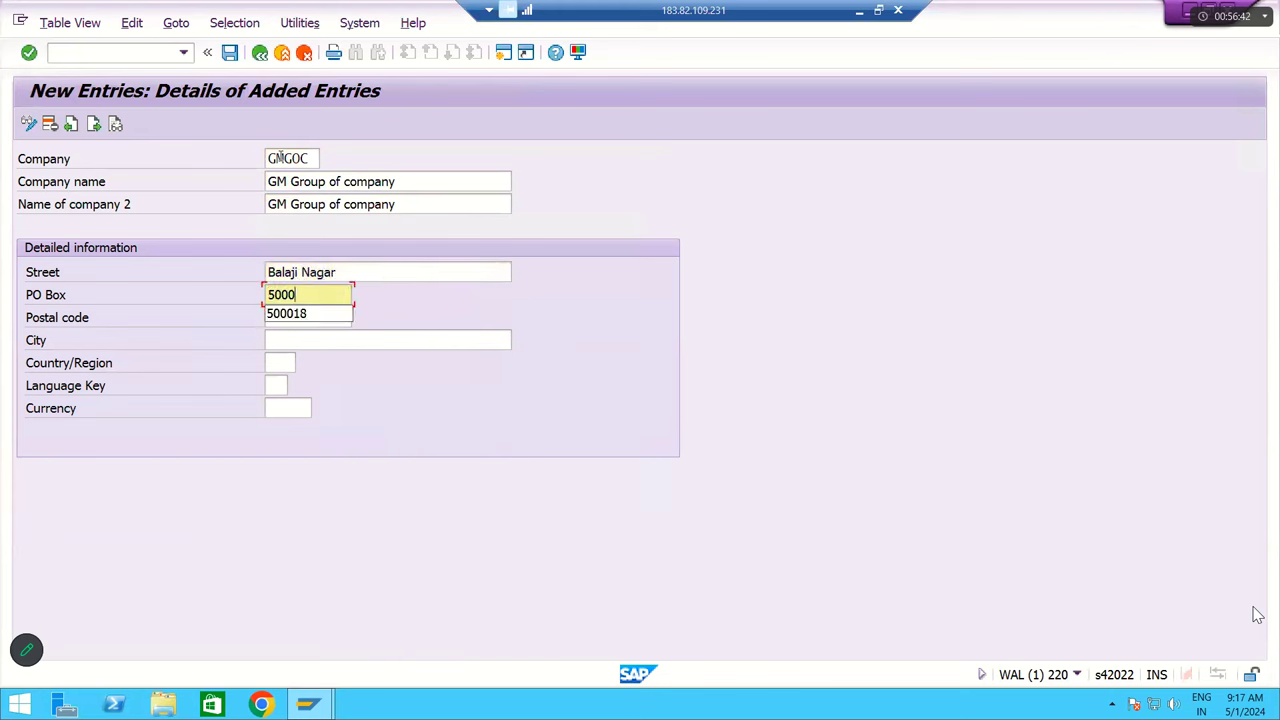
pyautogui.write('79')
pyautogui.press('Tab')
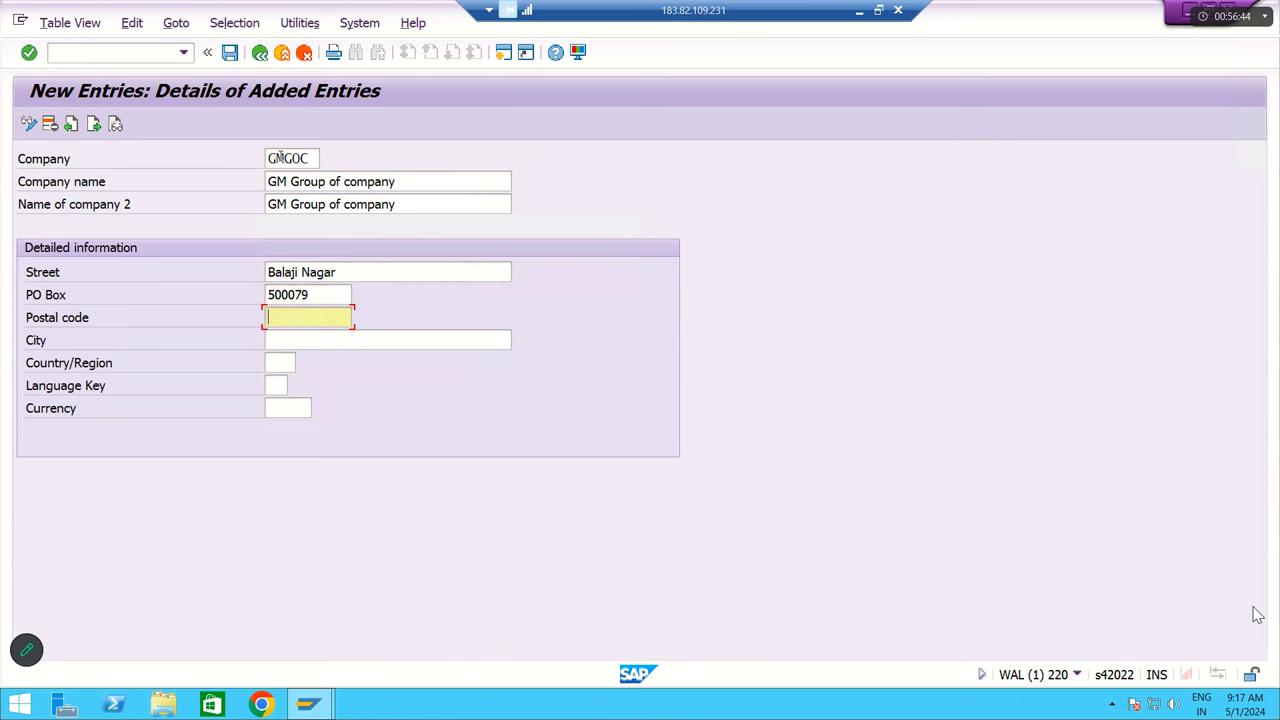
pyautogui.hotkey('shift', 'Tab')
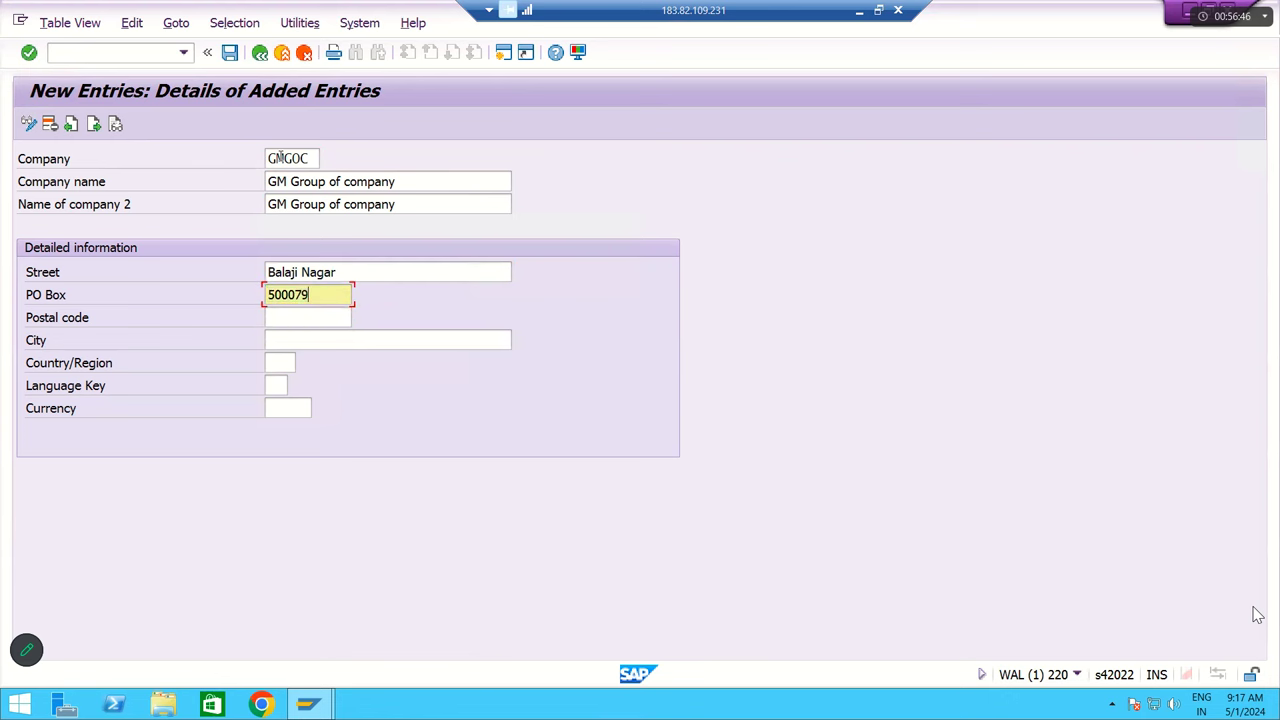
pyautogui.press('Tab')
pyautogui.write('500079')
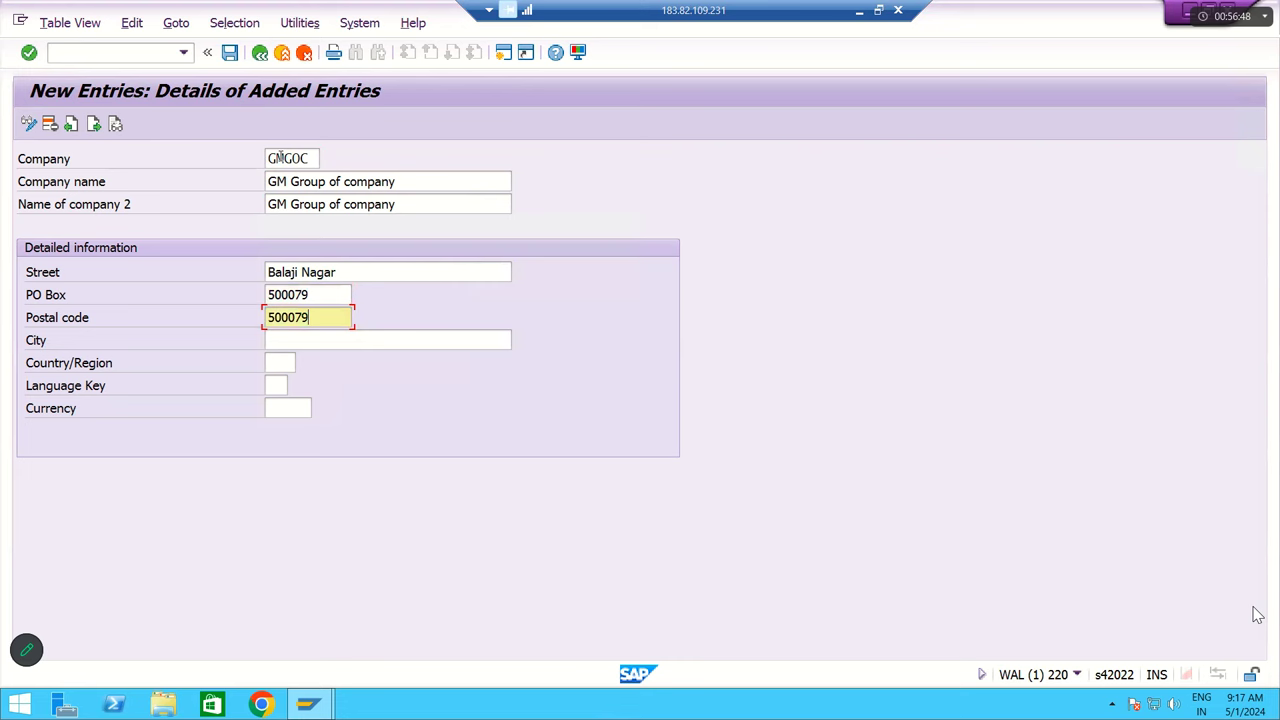
pyautogui.press('Tab')
pyautogui.write('Tirupati')
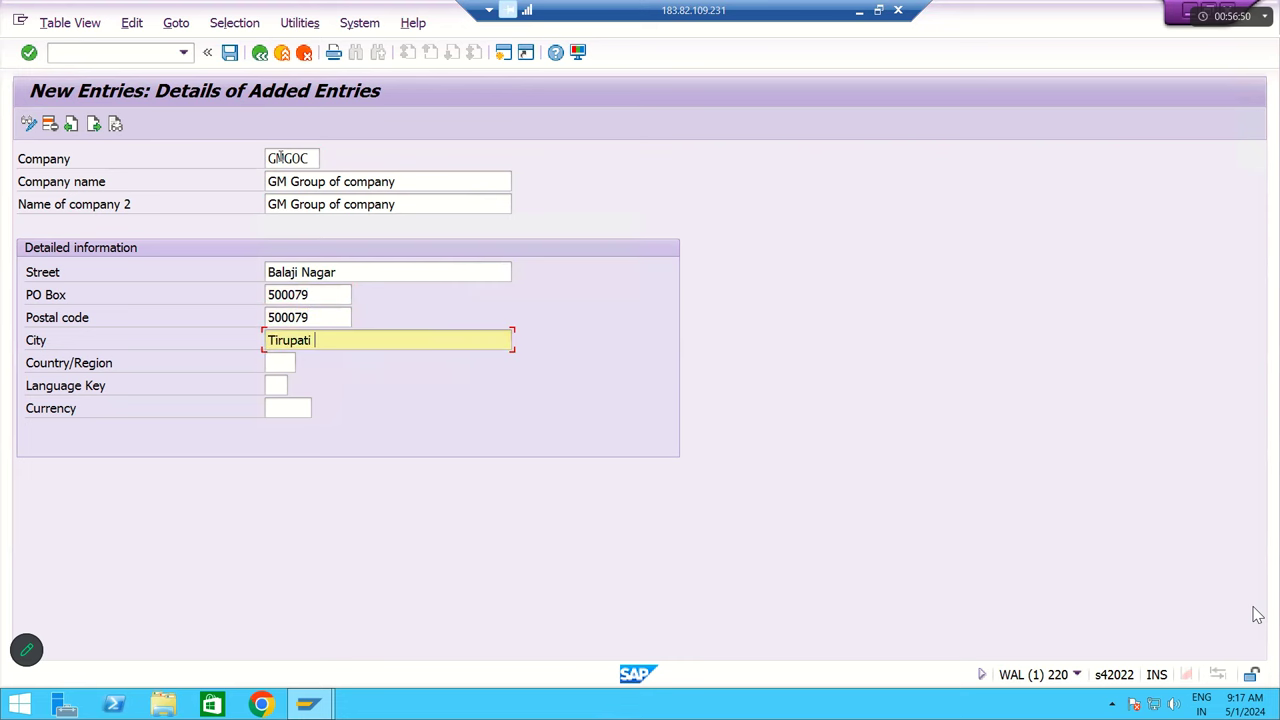
pyautogui.press('Tab')
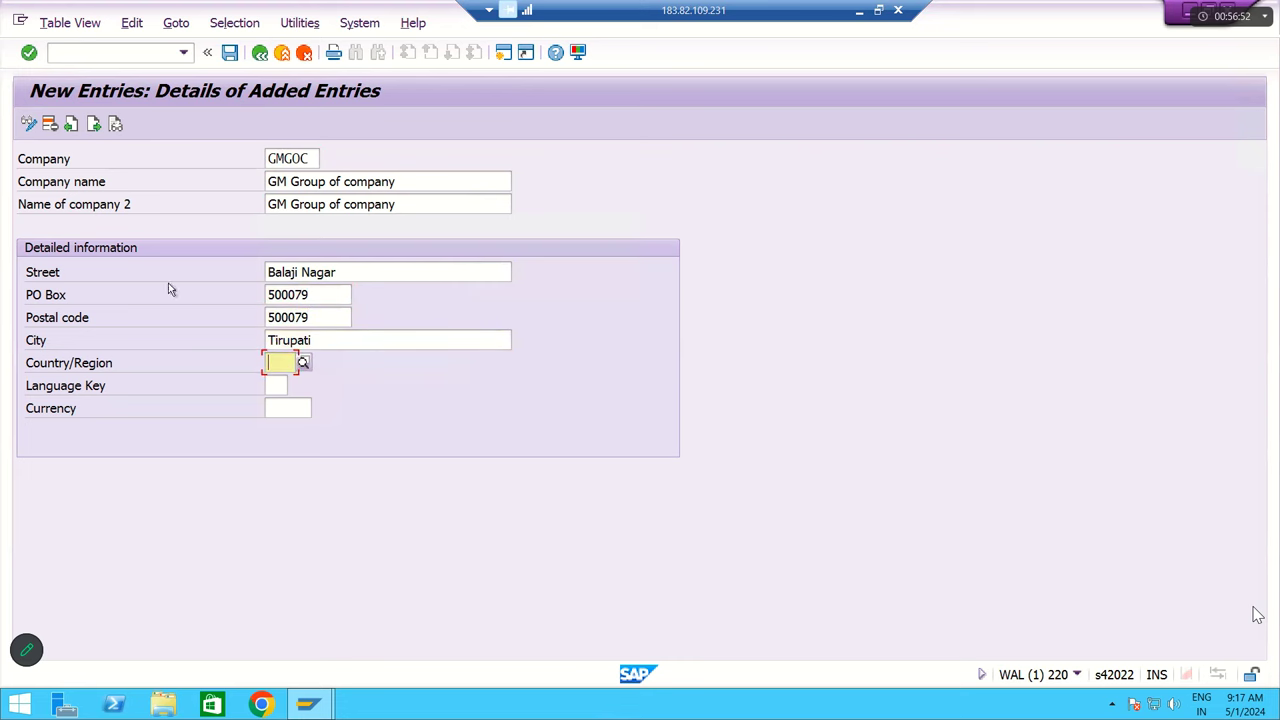
pyautogui.click(305, 366)
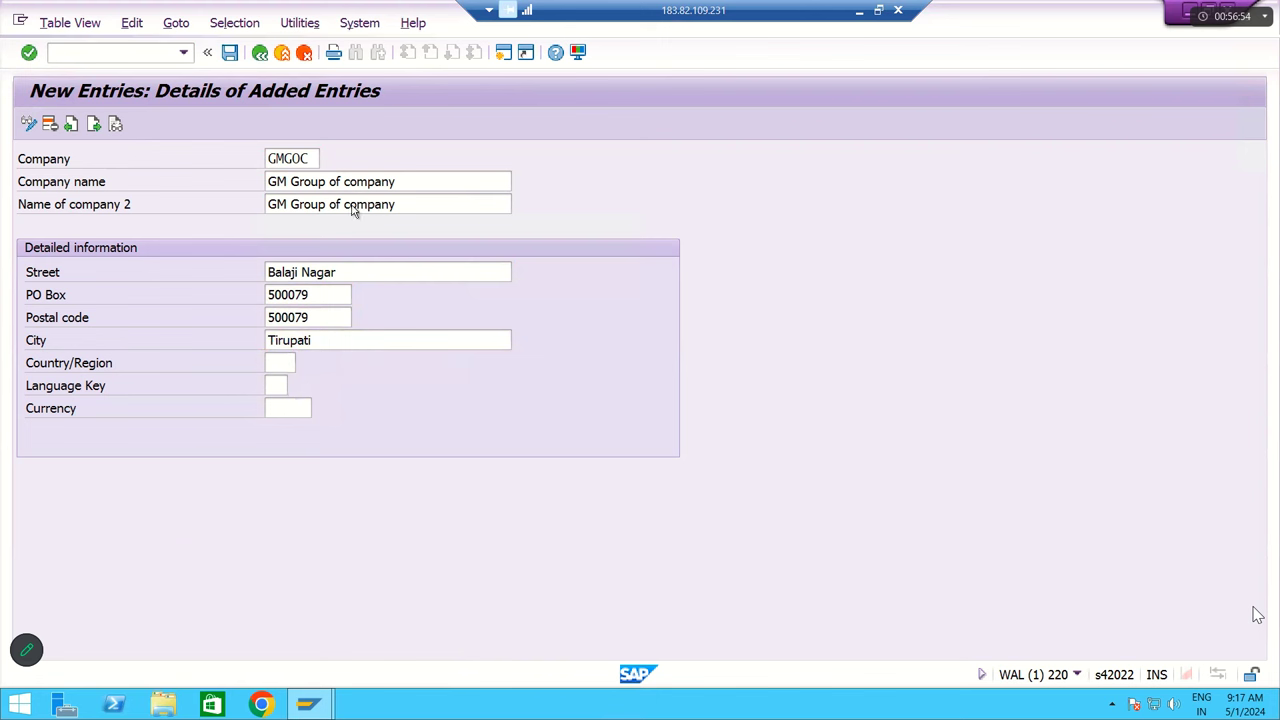
pyautogui.scroll(-7, 374, 220)
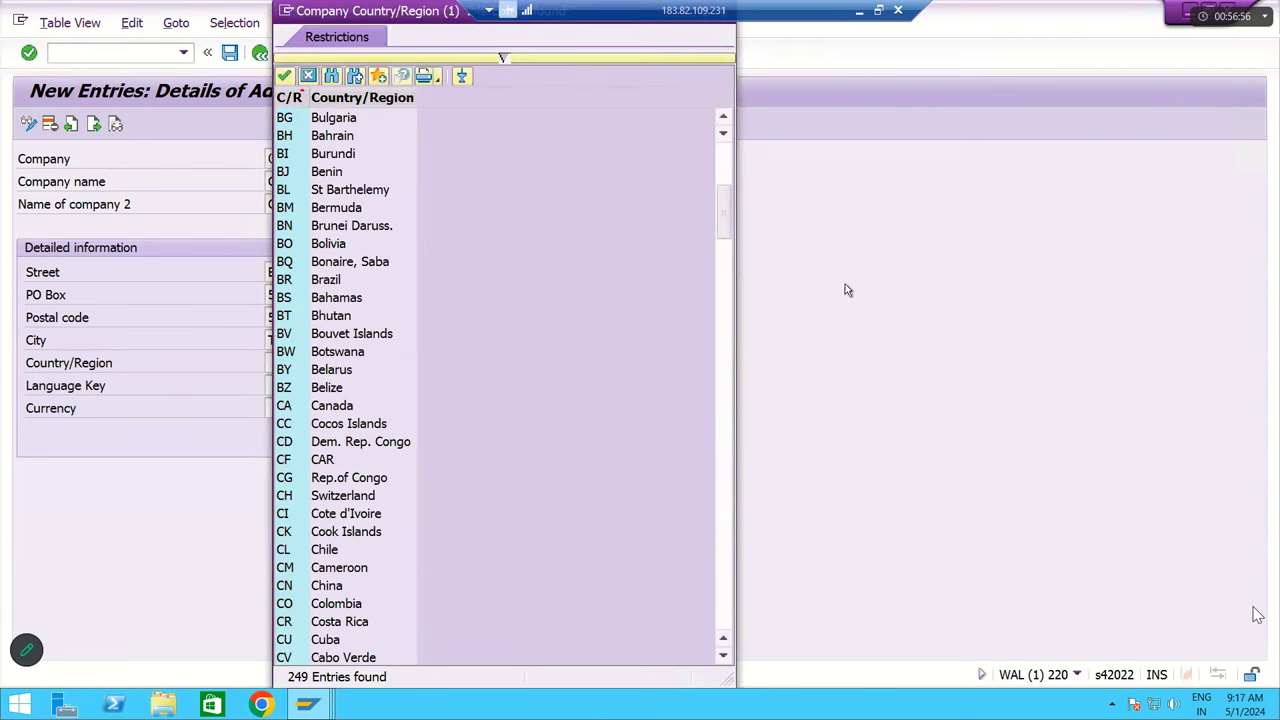
pyautogui.press('Escape')
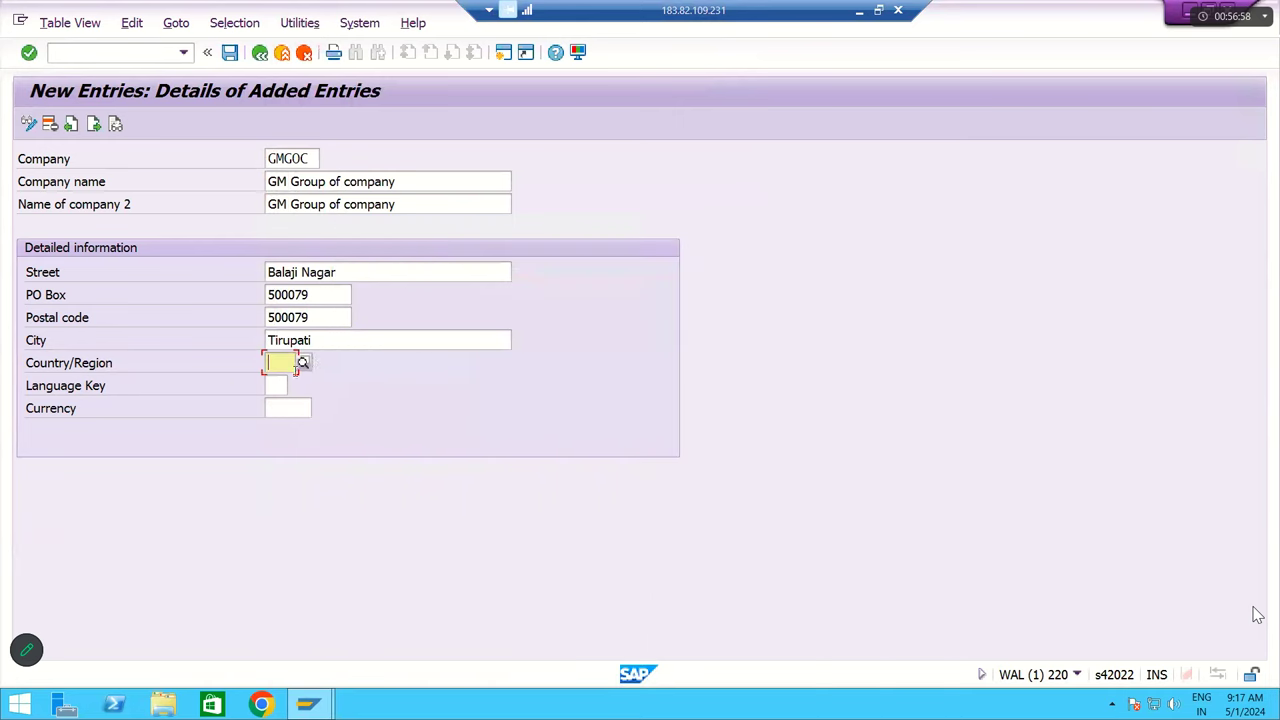
# Choose IN (India) as the company's country/region from the list of possible values.
pyautogui.click(305, 366)
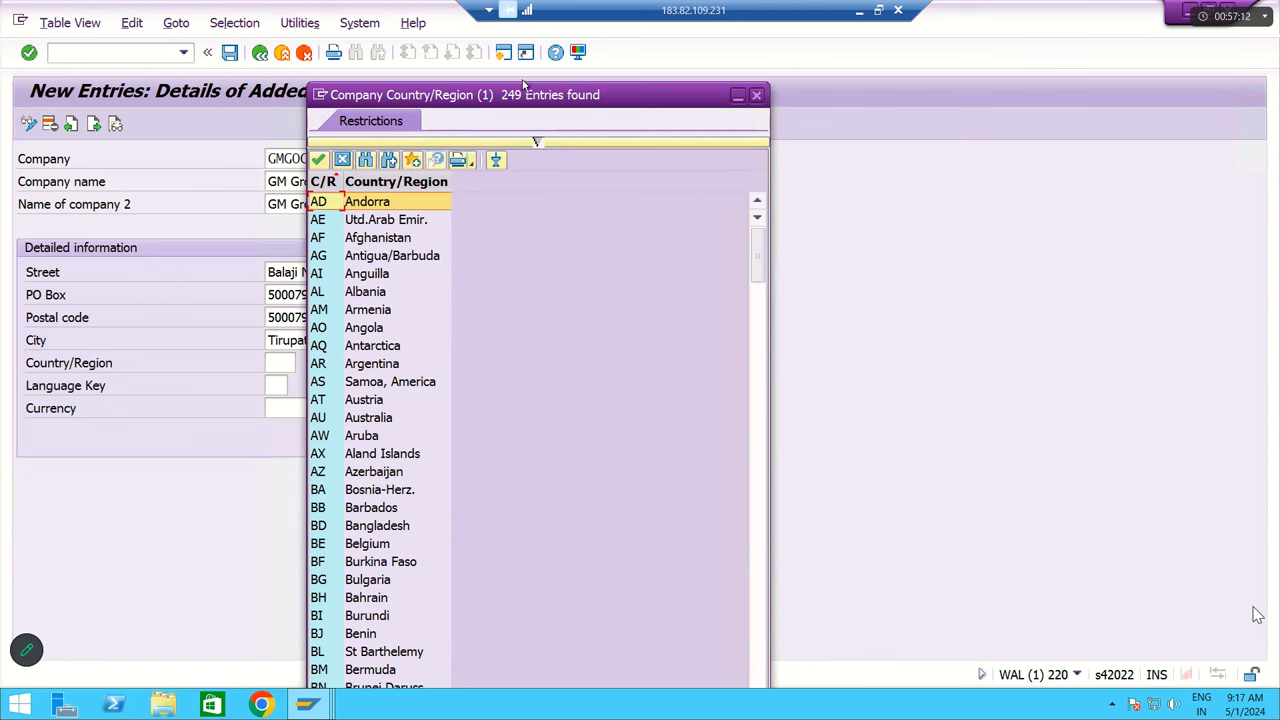
pyautogui.scroll(-19, 355, 330)
pyautogui.scroll(6, 352, 337)
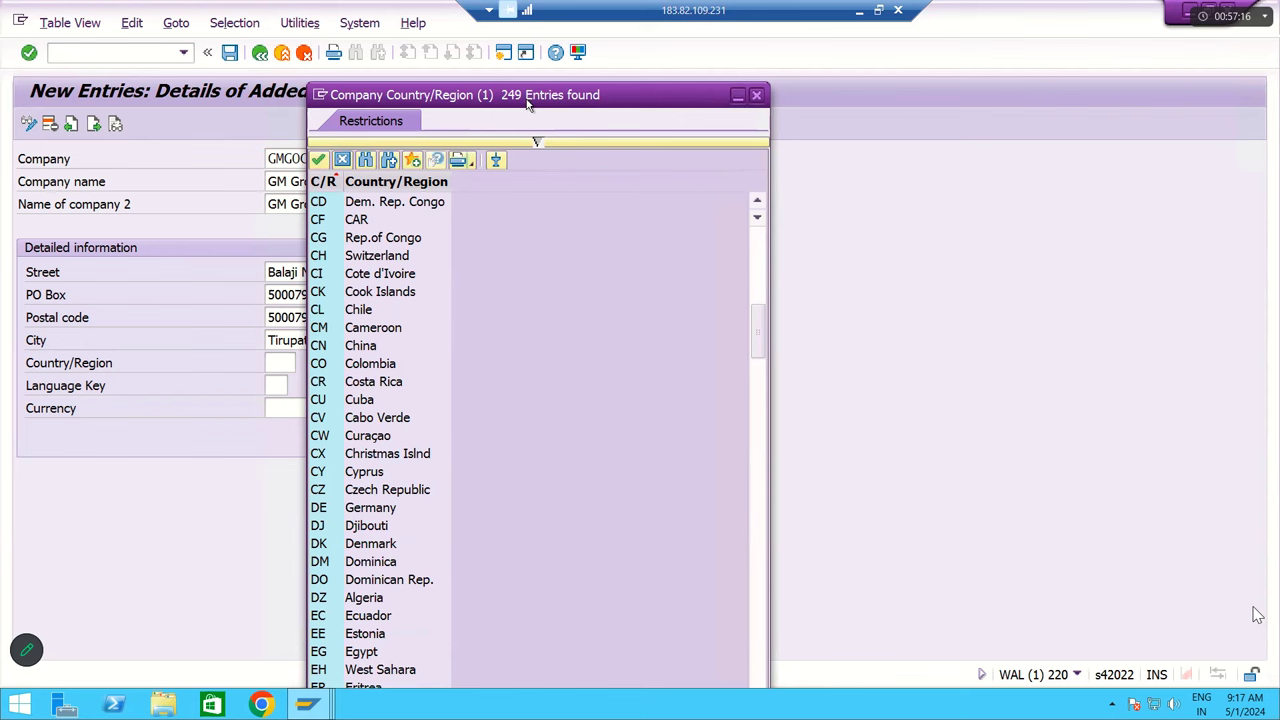
pyautogui.scroll(-6, 360, 372)
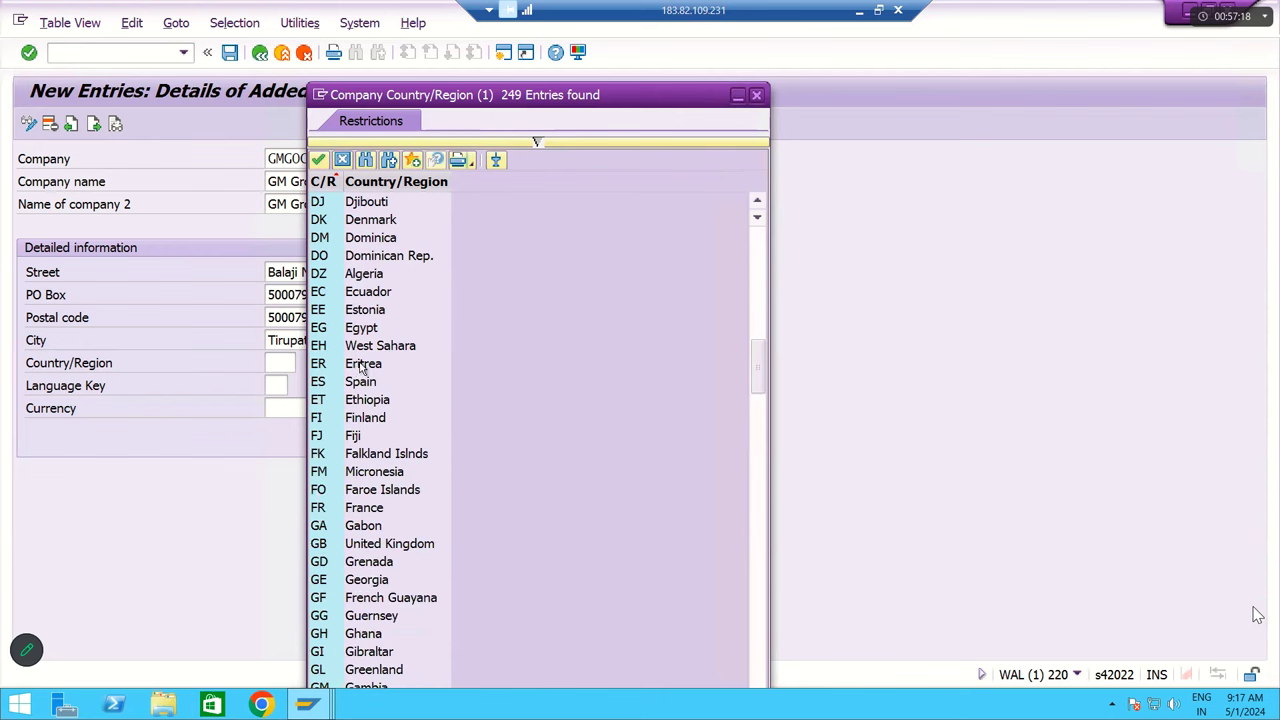
pyautogui.scroll(-8, 362, 385)
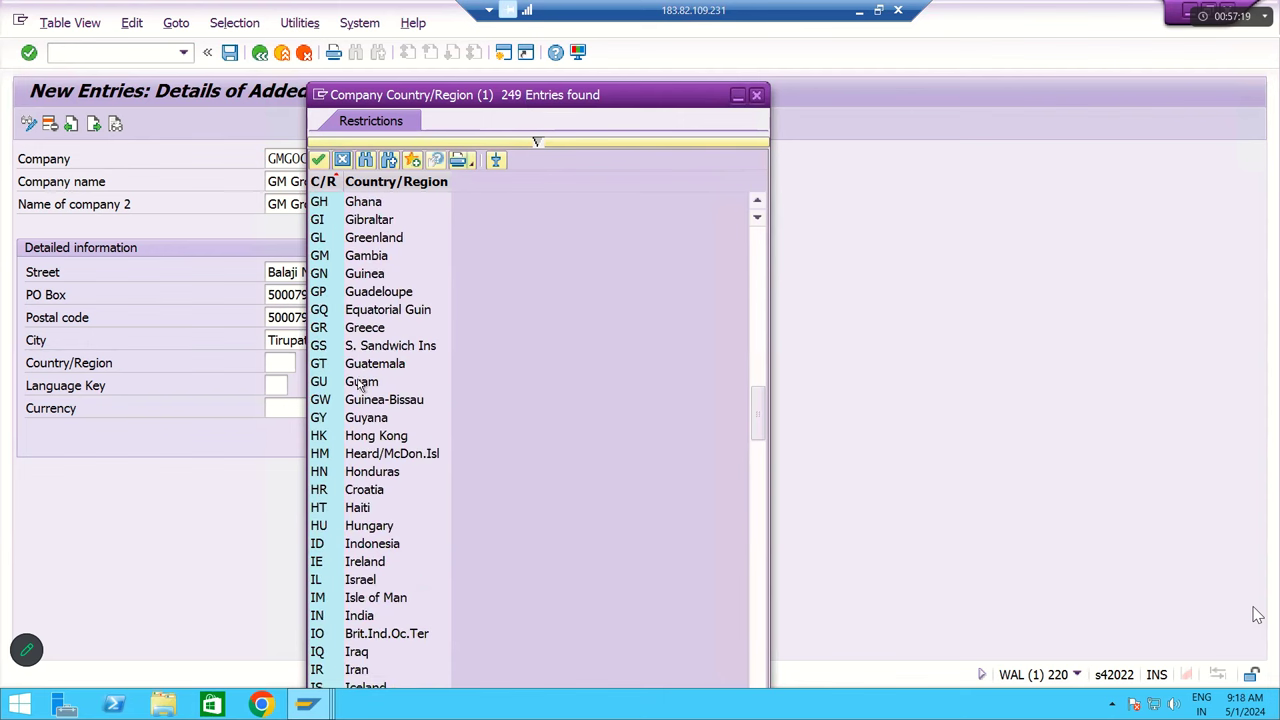
pyautogui.click(335, 617)
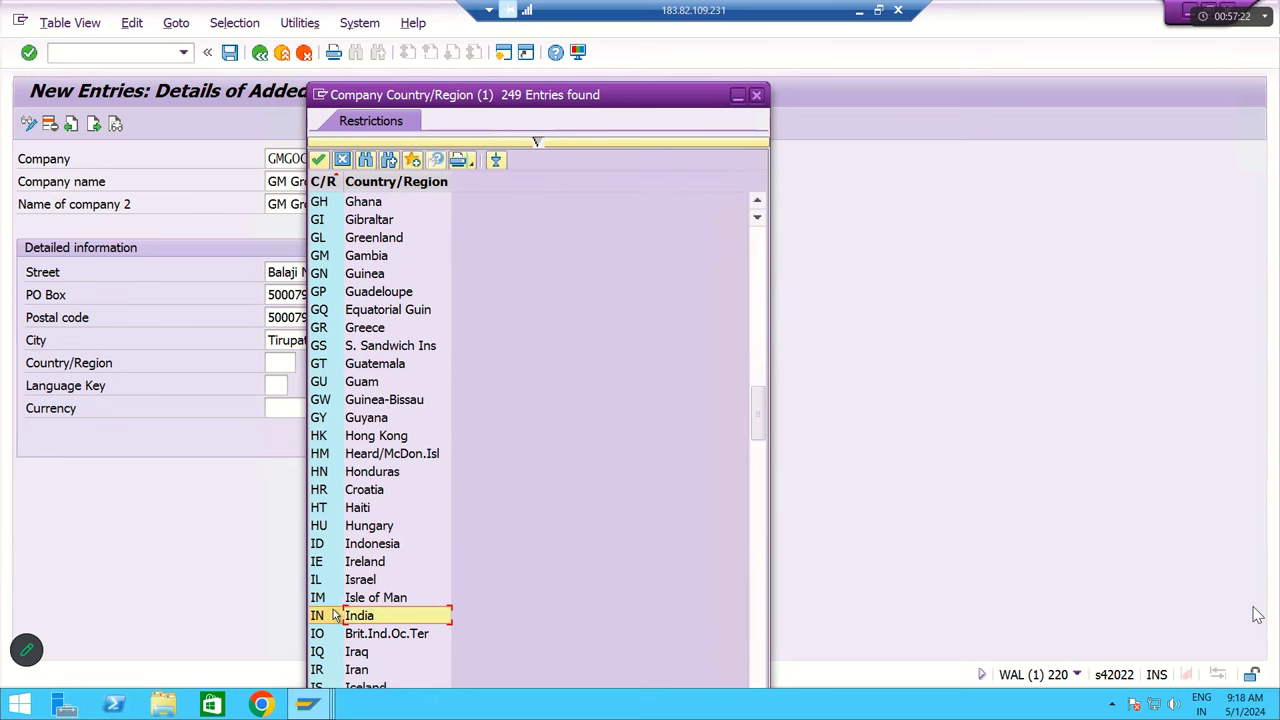
pyautogui.doubleClick(335, 616)
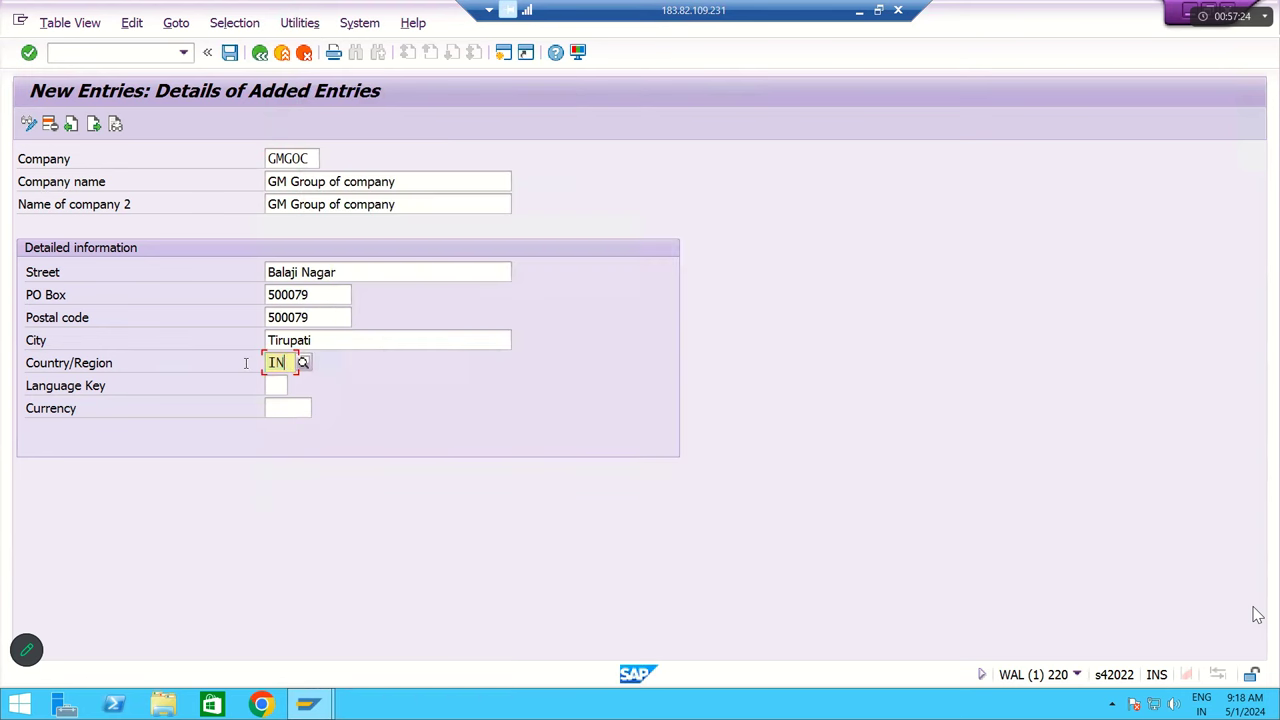
# Set the language key to EN by restricting the language value search to en.
pyautogui.click(283, 392)
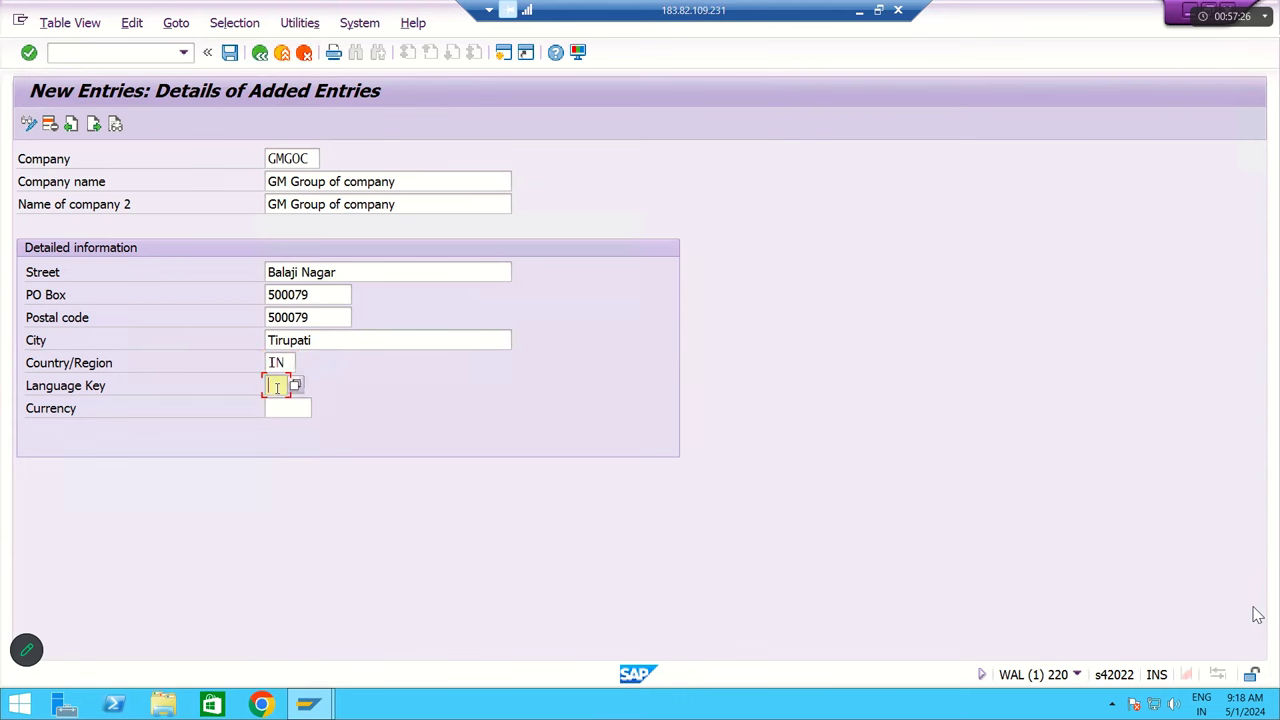
pyautogui.click(294, 387)
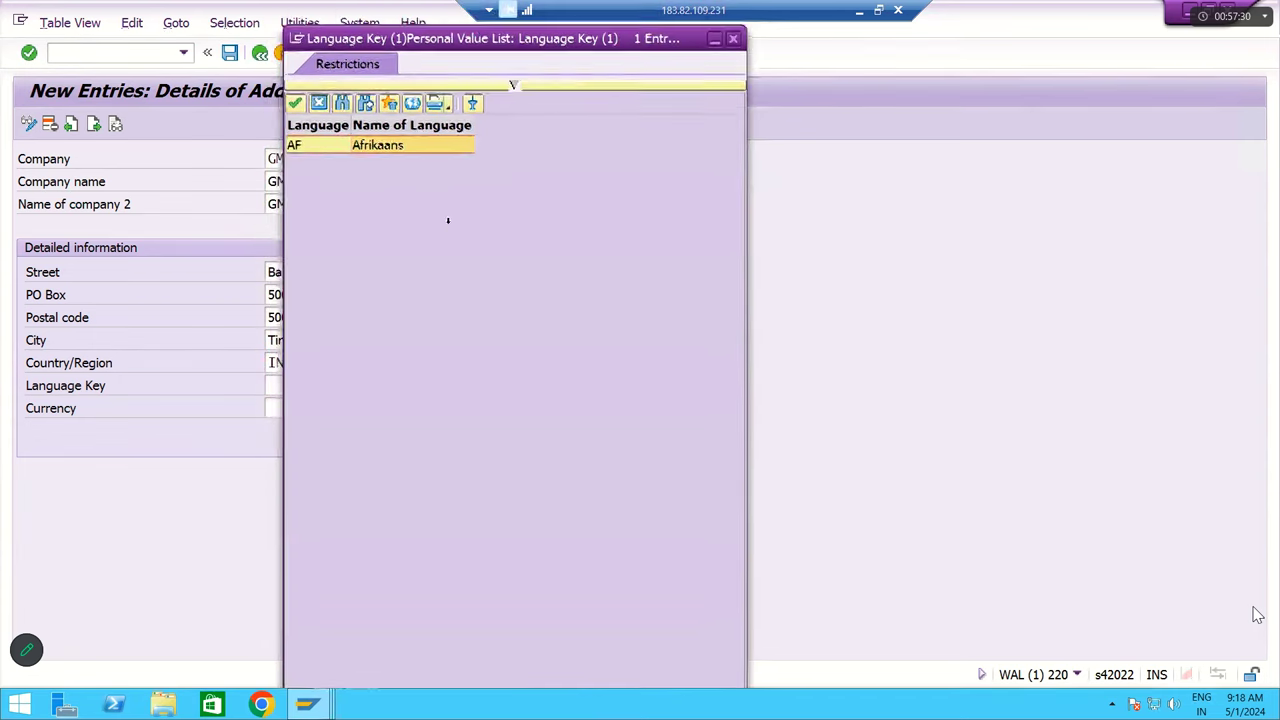
pyautogui.click(545, 191)
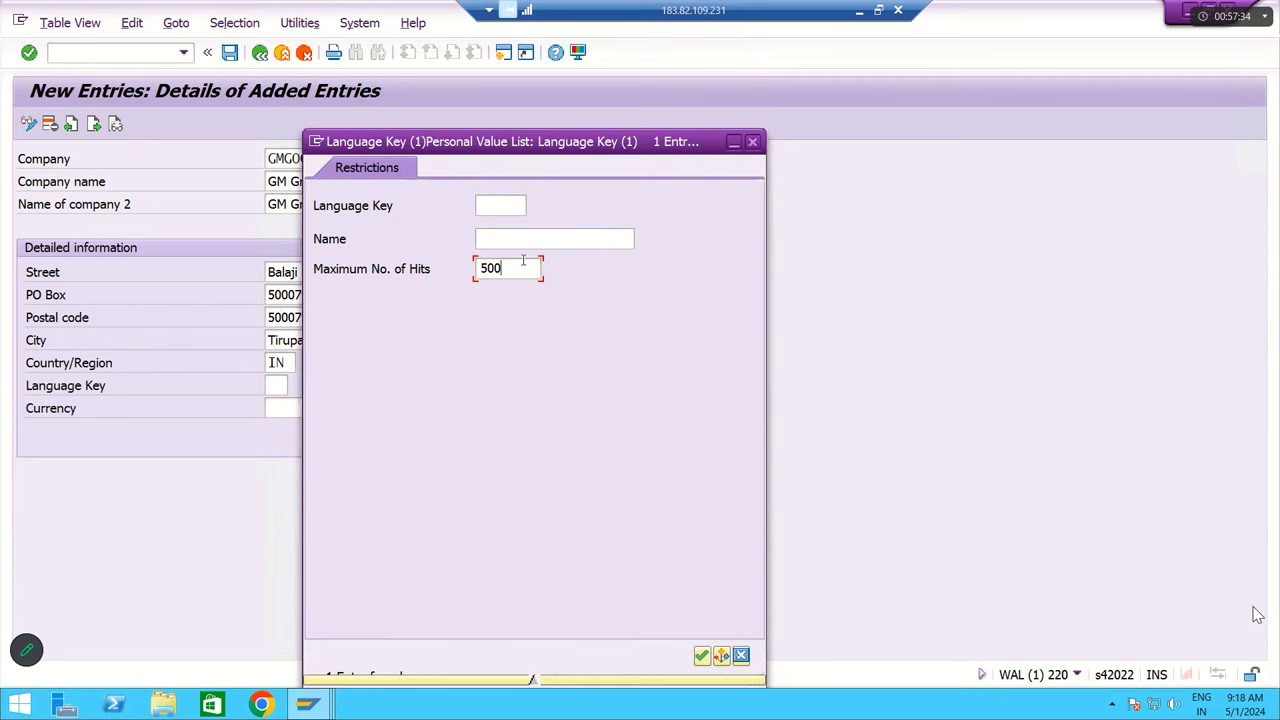
pyautogui.press('BackSpace')
pyautogui.press('BackSpace')
pyautogui.press('BackSpace')
pyautogui.click(525, 210)
pyautogui.write('en')
pyautogui.press('Return')
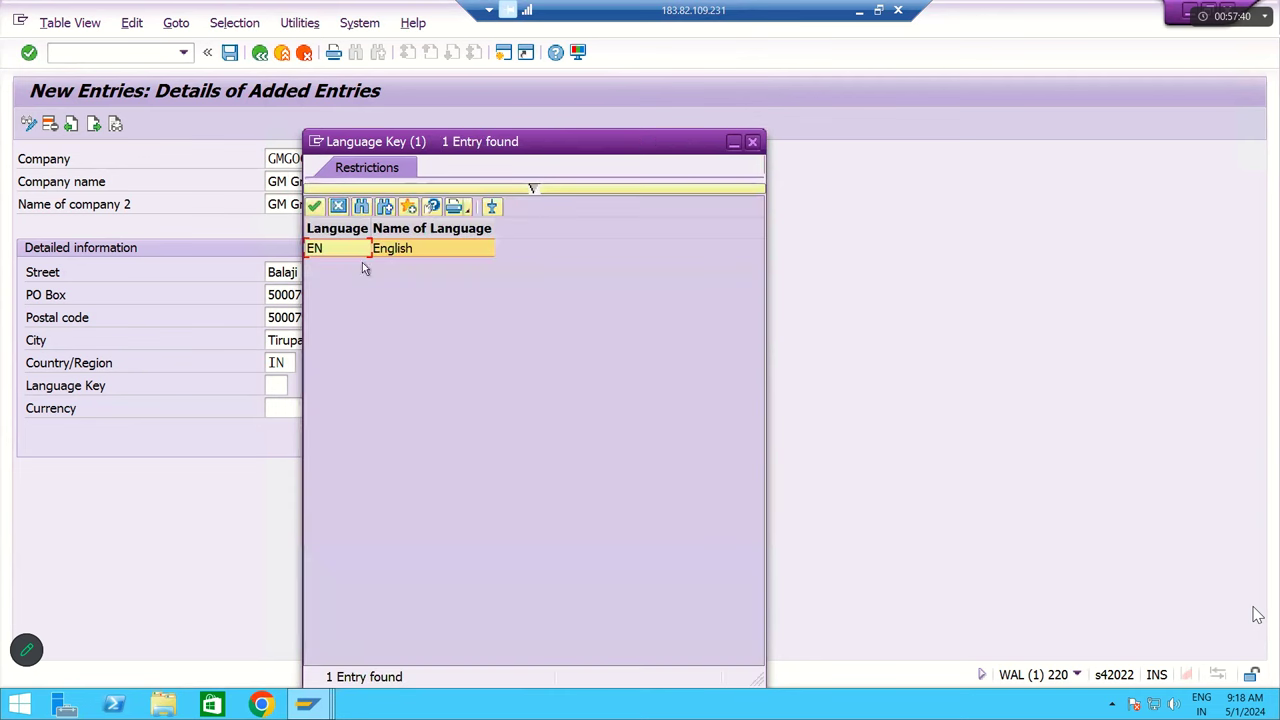
pyautogui.press('Return')
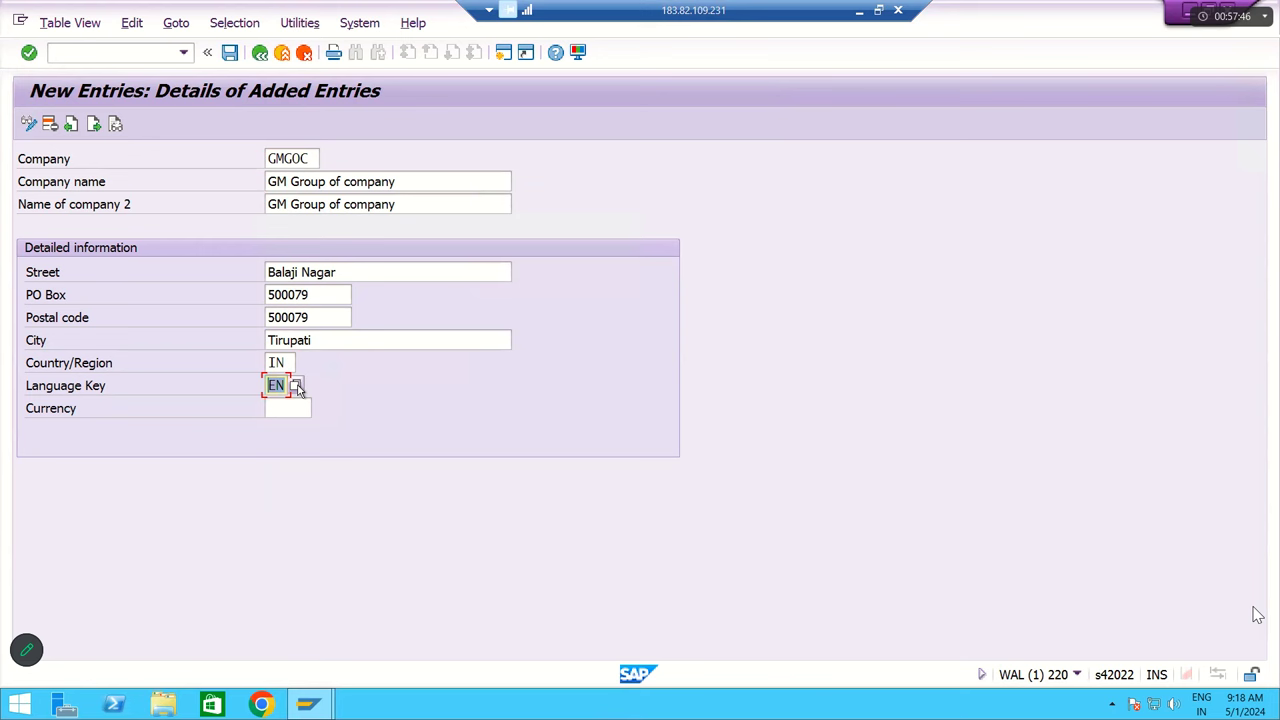
# List all available language keys without restrictions and look through the languages on offer.
pyautogui.click(297, 386)
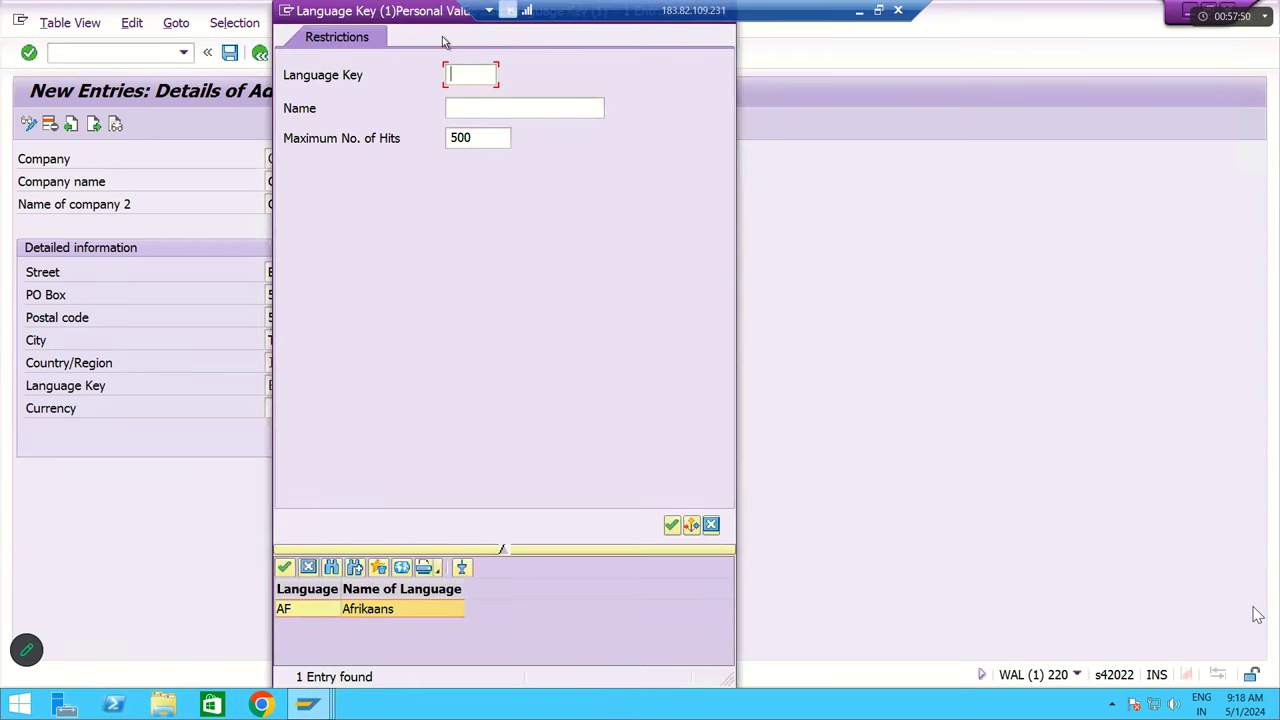
pyautogui.press('Return')
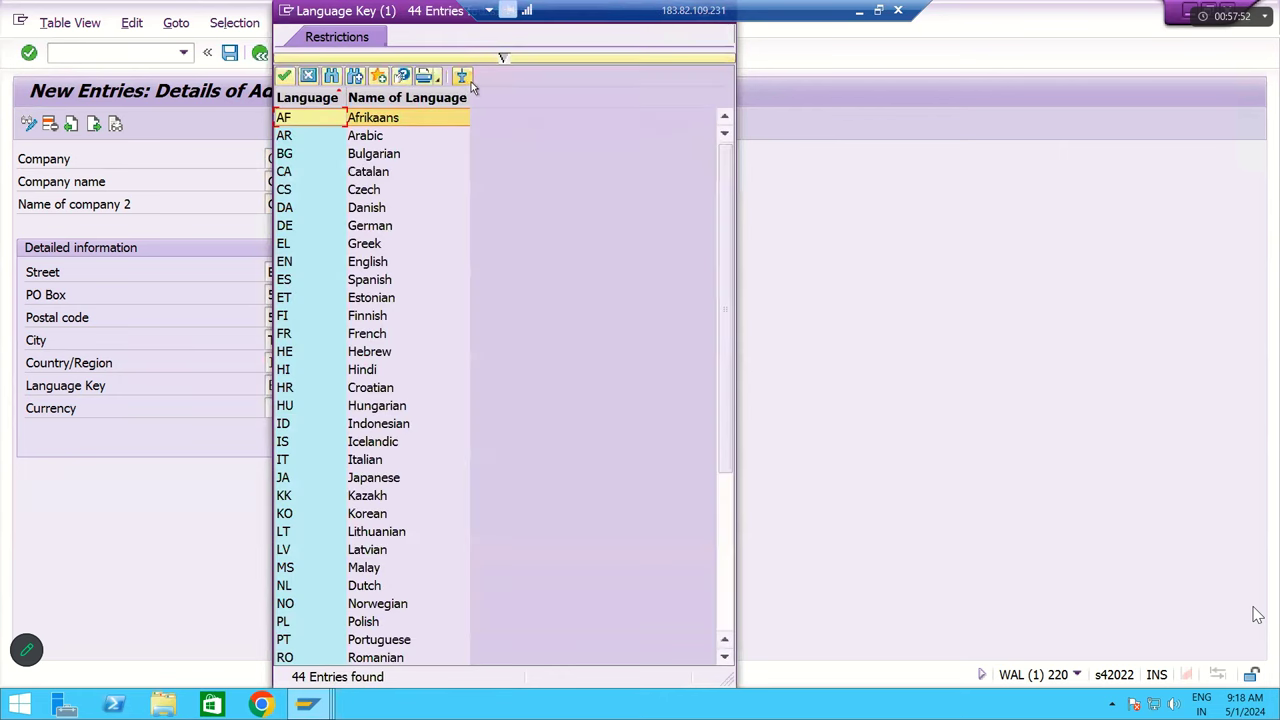
pyautogui.moveTo(431, 36); pyautogui.dragTo(645, 101)
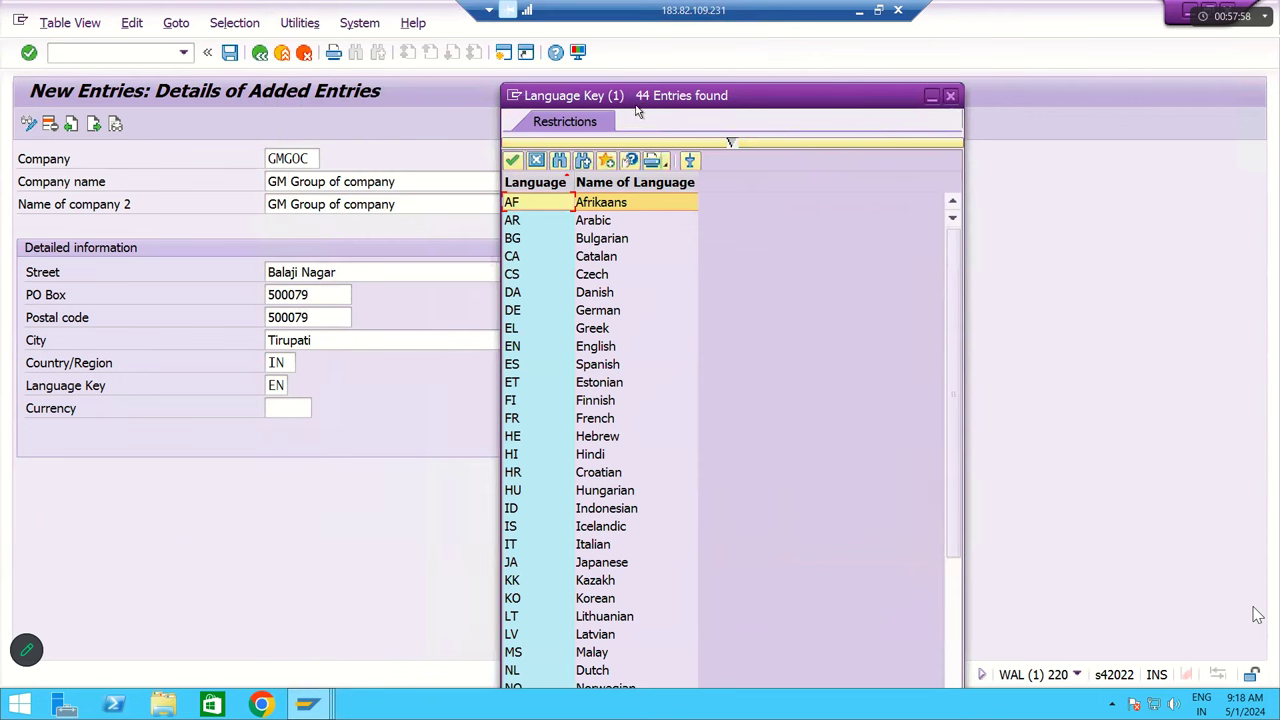
pyautogui.click(595, 222)
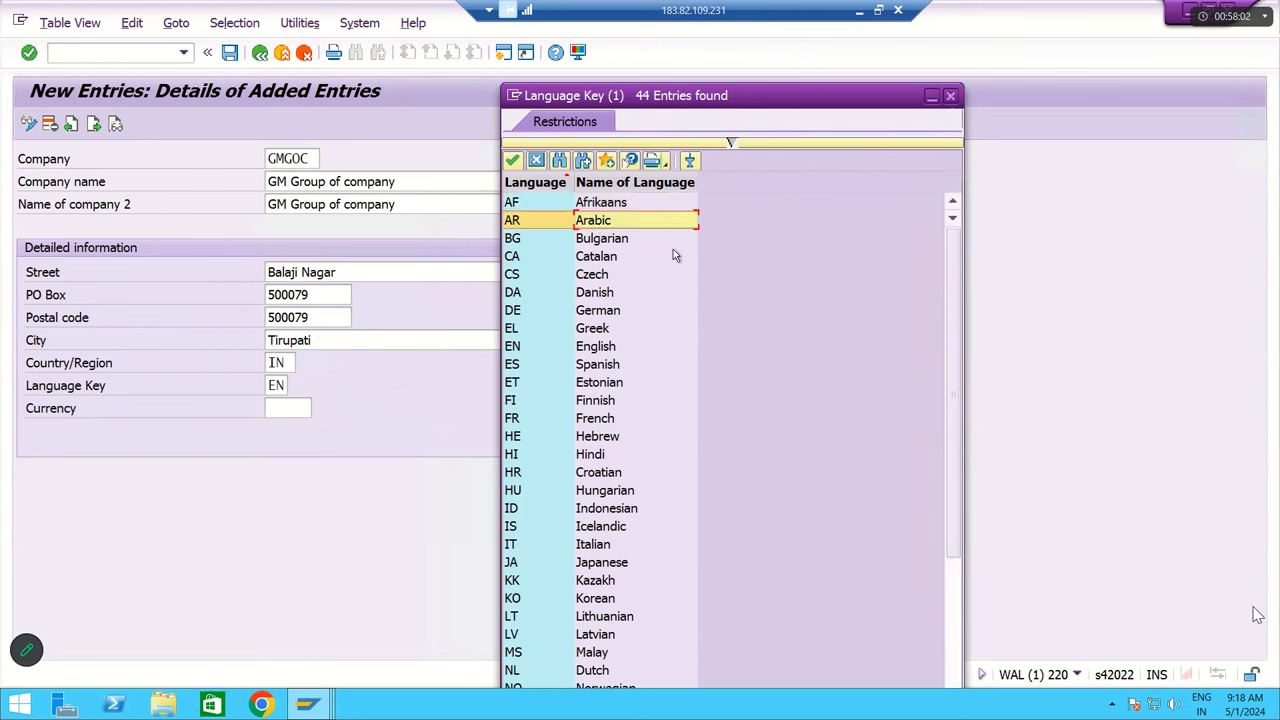
pyautogui.click(600, 293)
pyautogui.click(603, 311)
pyautogui.click(603, 328)
pyautogui.click(605, 348)
pyautogui.click(606, 366)
pyautogui.click(606, 424)
pyautogui.scroll(-3, 606, 426)
pyautogui.scroll(-2, 605, 424)
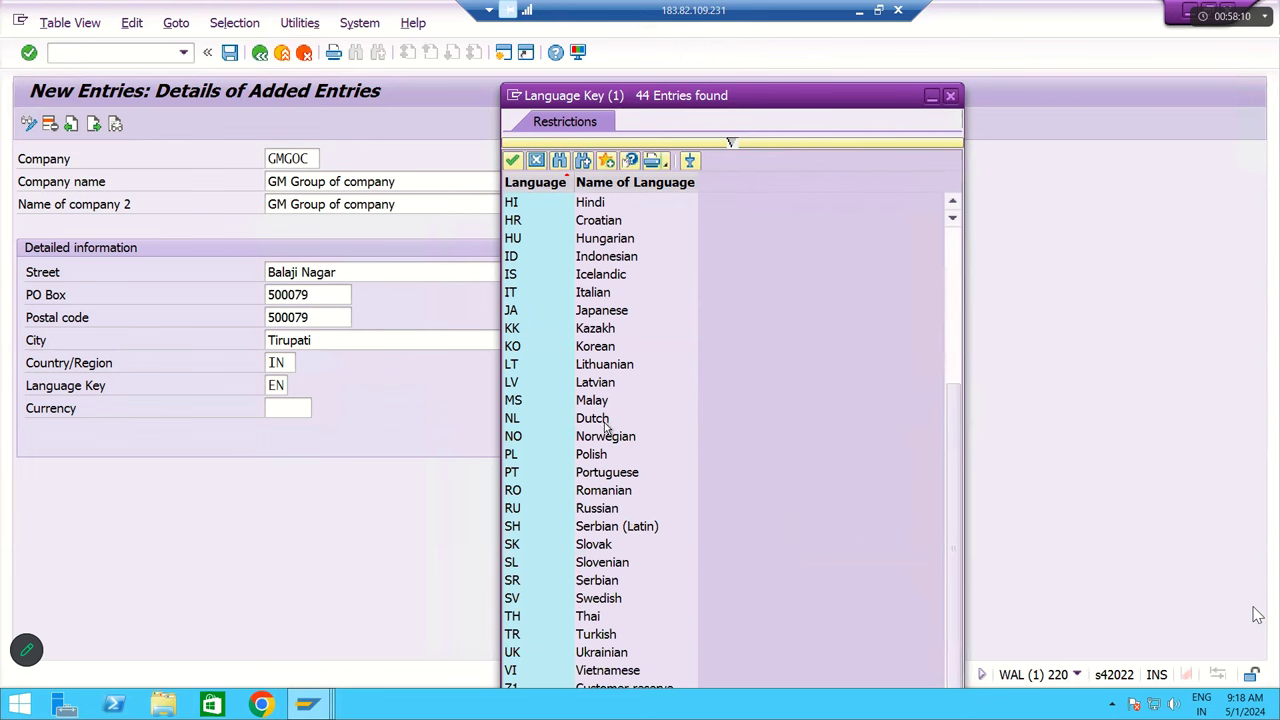
pyautogui.scroll(5, 605, 425)
pyautogui.scroll(-5, 605, 425)
pyautogui.scroll(5, 632, 390)
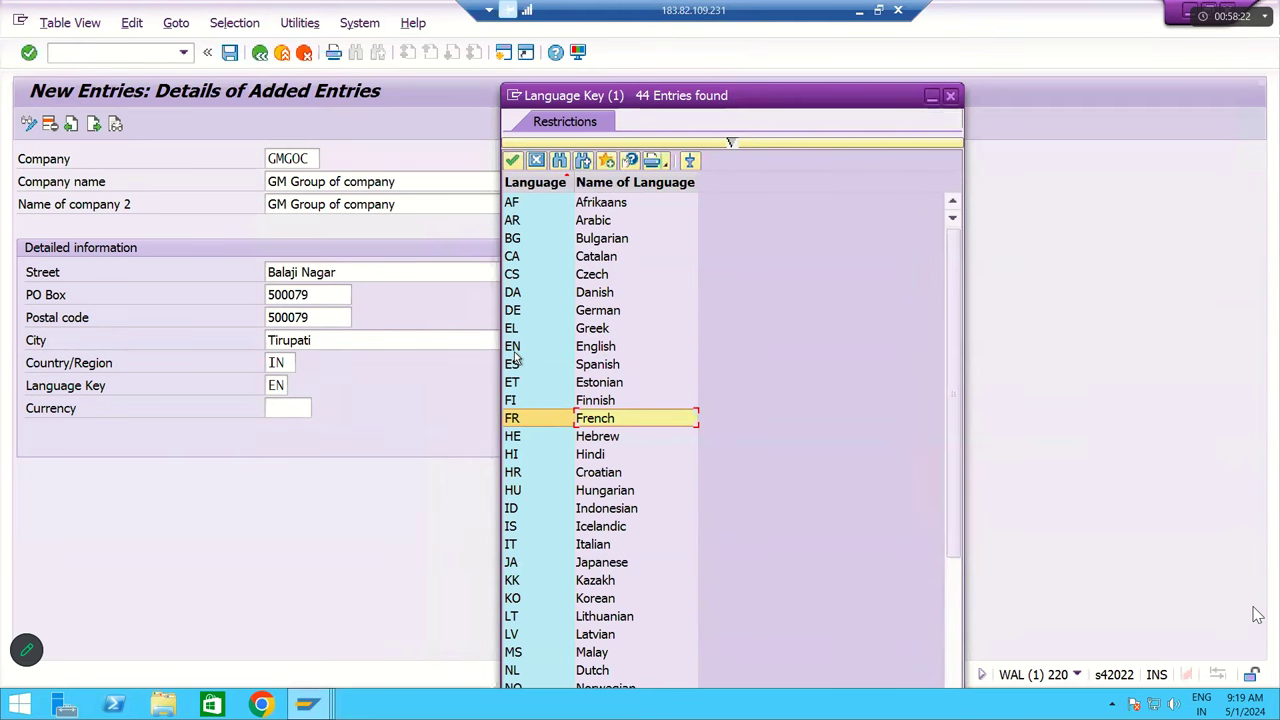
# Reselect EN (English) as the language key and set the company's currency to INR.
pyautogui.click(514, 350)
pyautogui.doubleClick(514, 350)
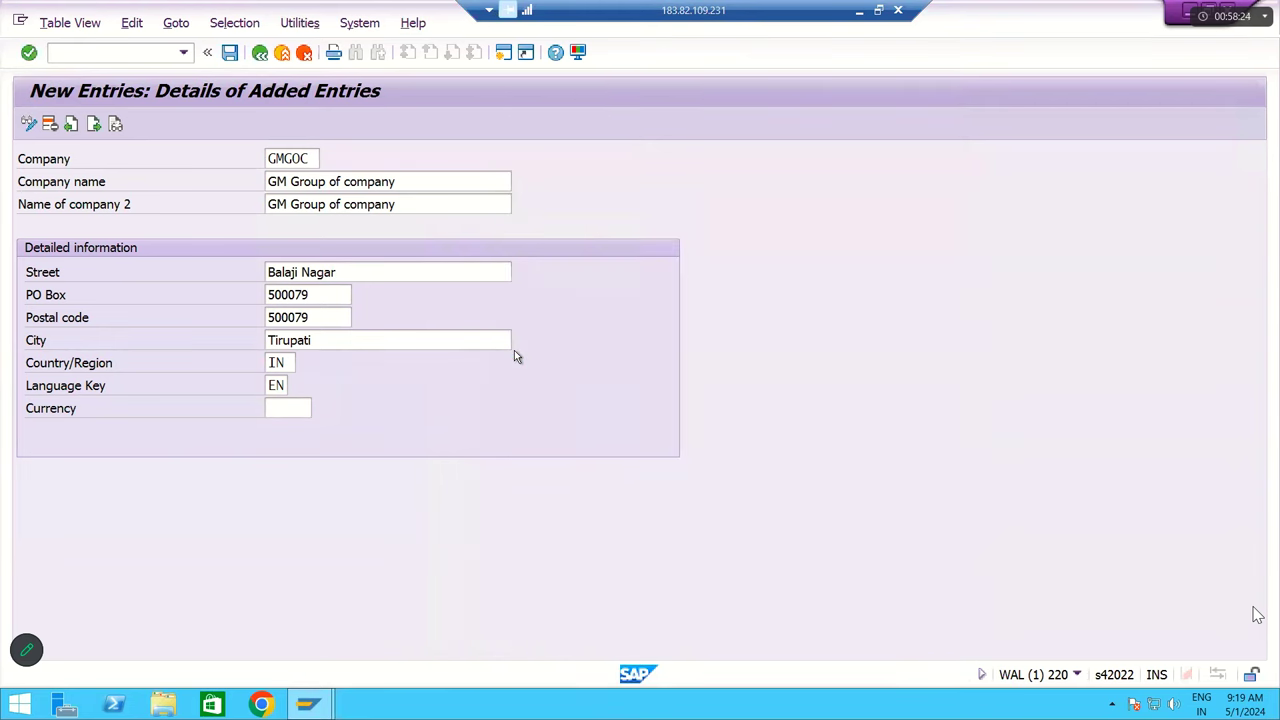
pyautogui.click(278, 408)
pyautogui.write('in')
pyautogui.press('capslock')
pyautogui.write('INR')
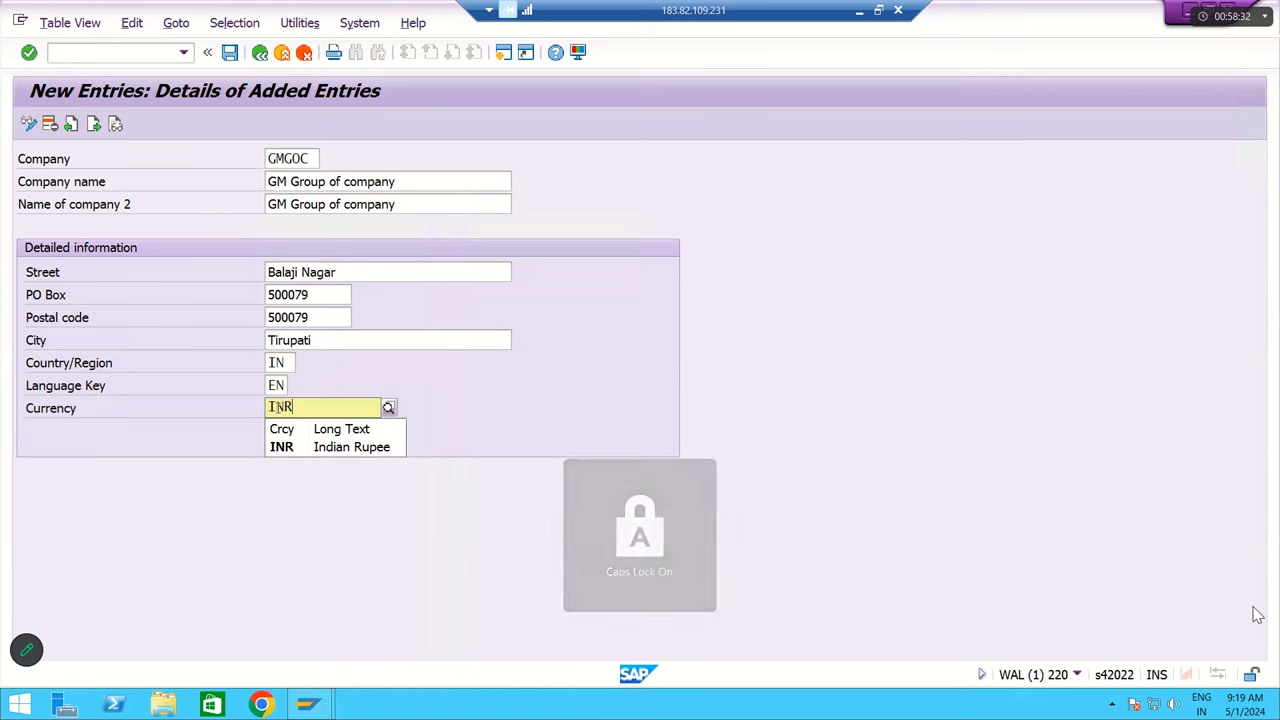
pyautogui.press('Return')
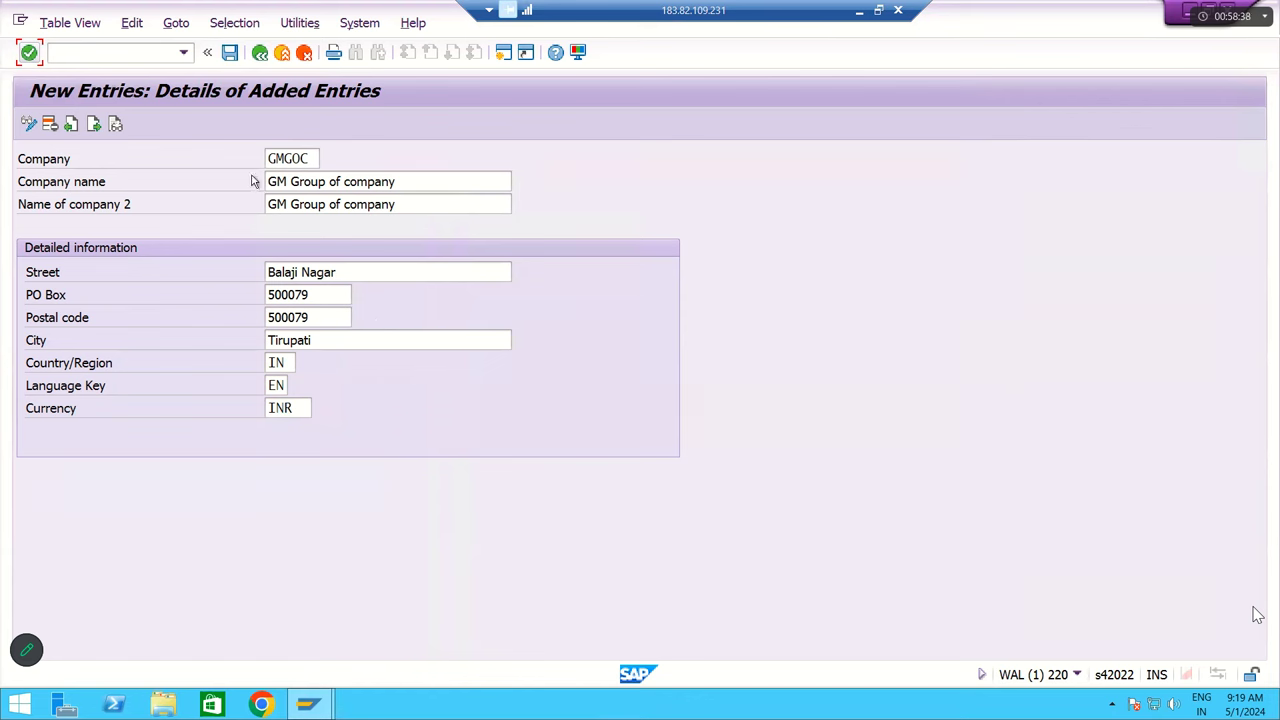
# Check the company ID, both company names and the address fields of the new entry.
pyautogui.moveTo(304, 158); pyautogui.dragTo(256, 158)
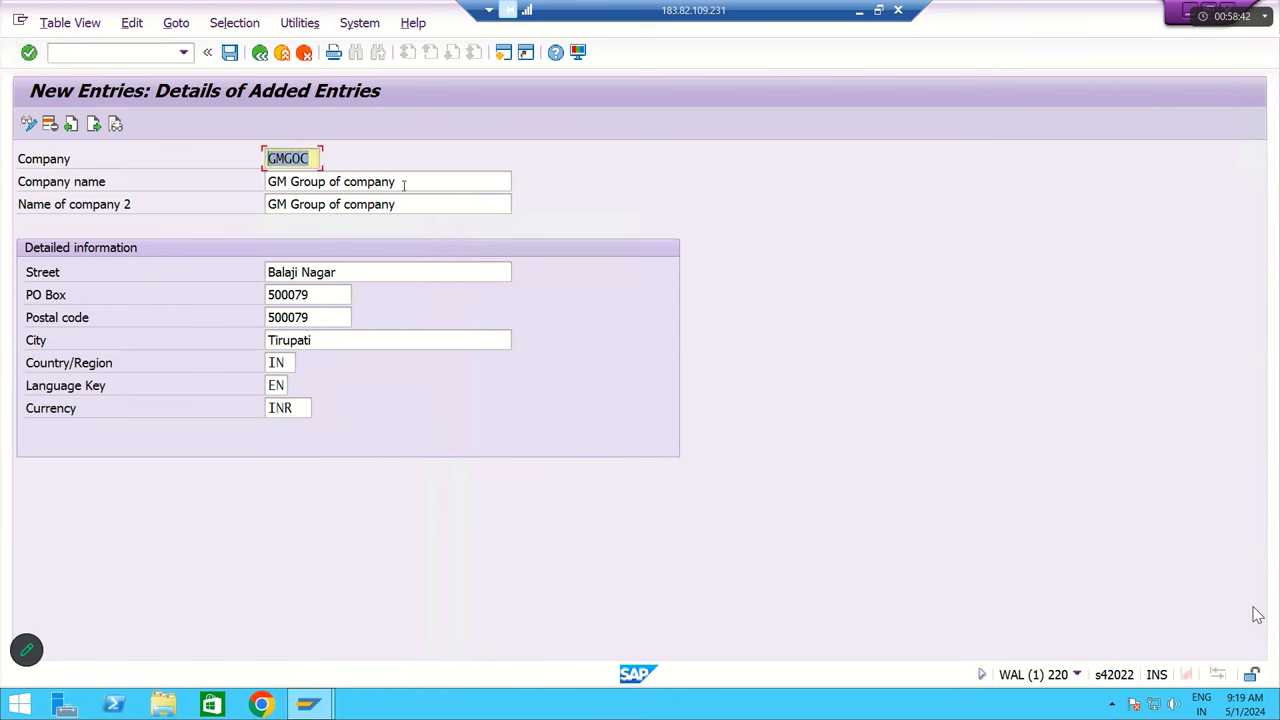
pyautogui.press('Tab')
pyautogui.press('Tab')
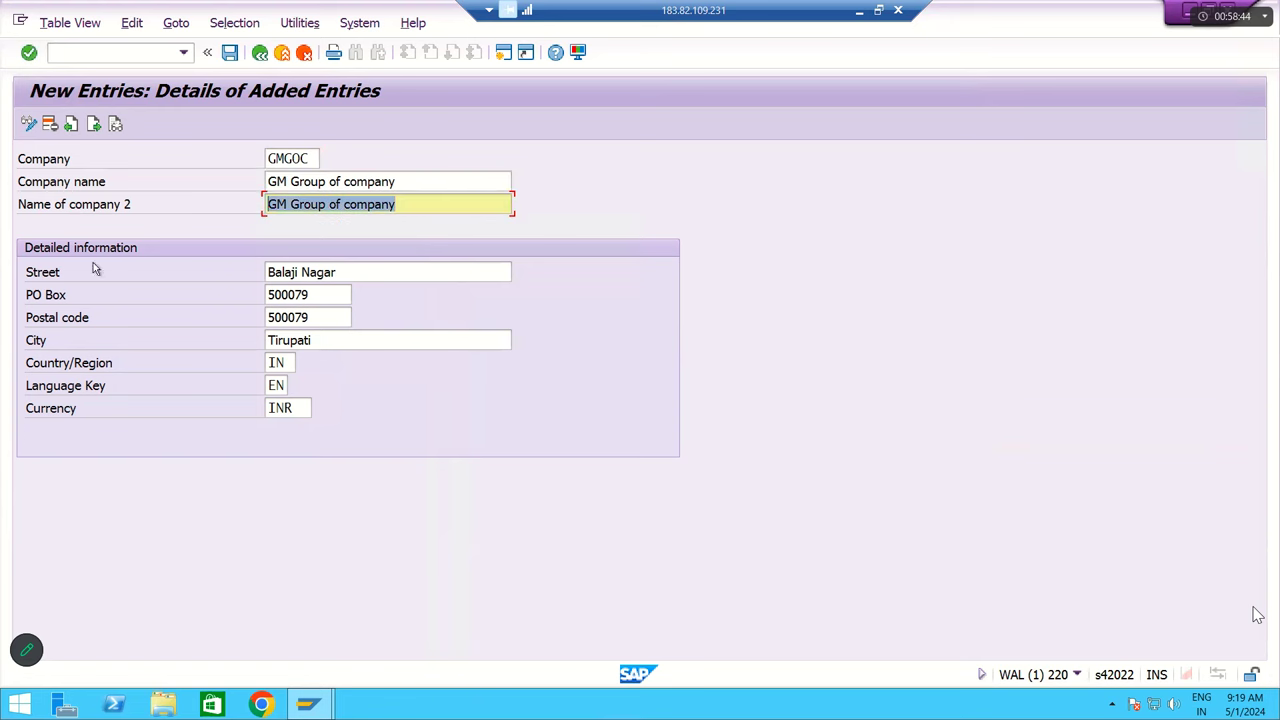
pyautogui.click(274, 277)
pyautogui.click(285, 318)
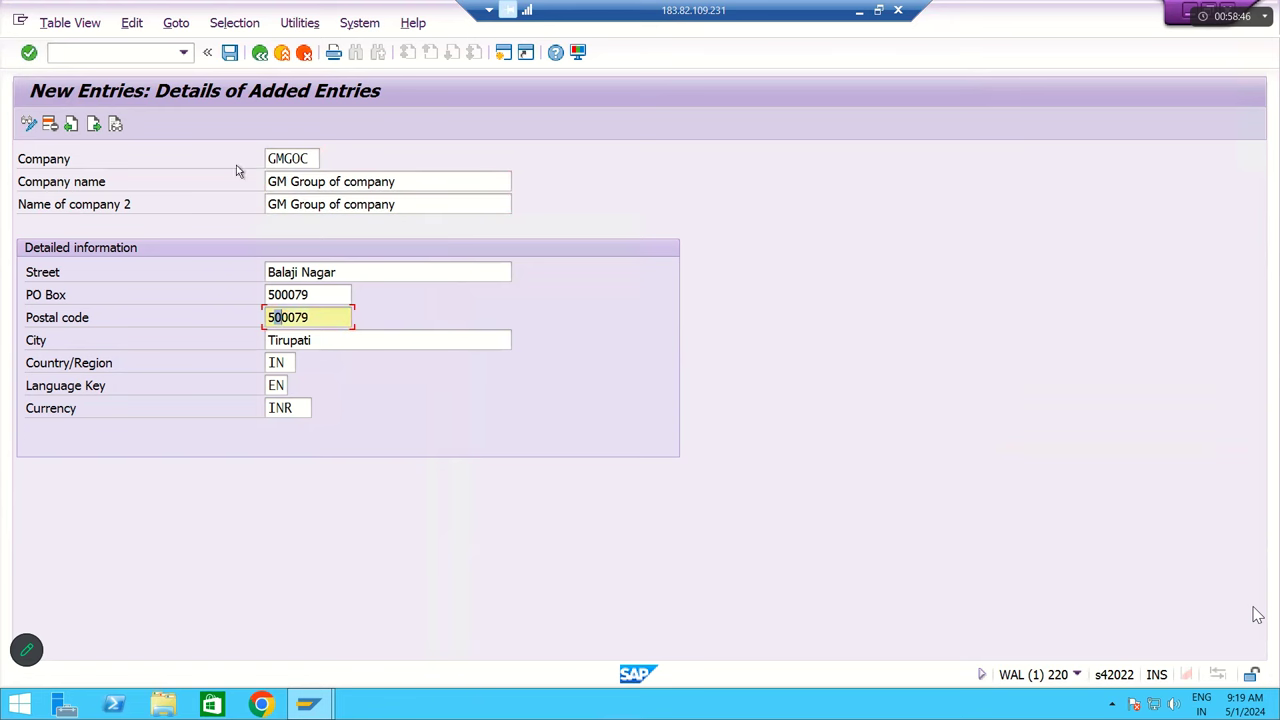
# Save the new company and assign it to own customizing request WALK904422 (GM Group of Company S/4 Hana Imp).
pyautogui.click(230, 53)
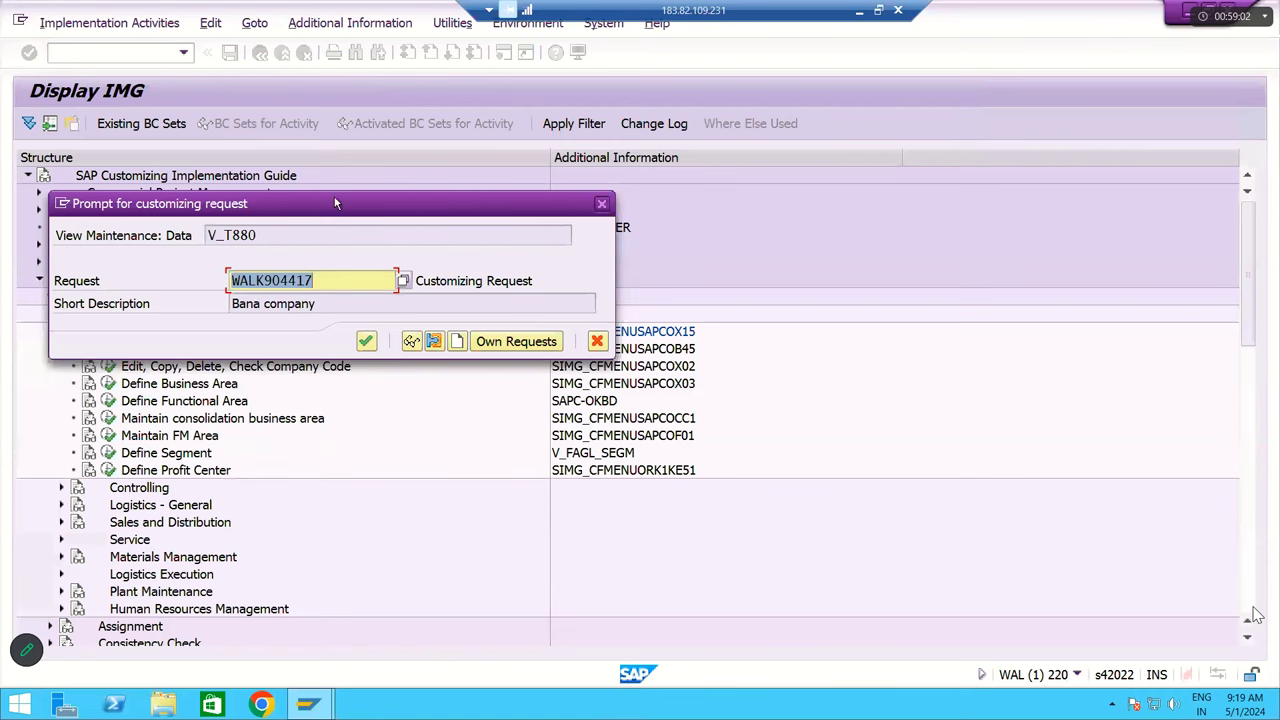
pyautogui.moveTo(517, 203); pyautogui.dragTo(749, 204)
pyautogui.moveTo(549, 306); pyautogui.dragTo(455, 310)
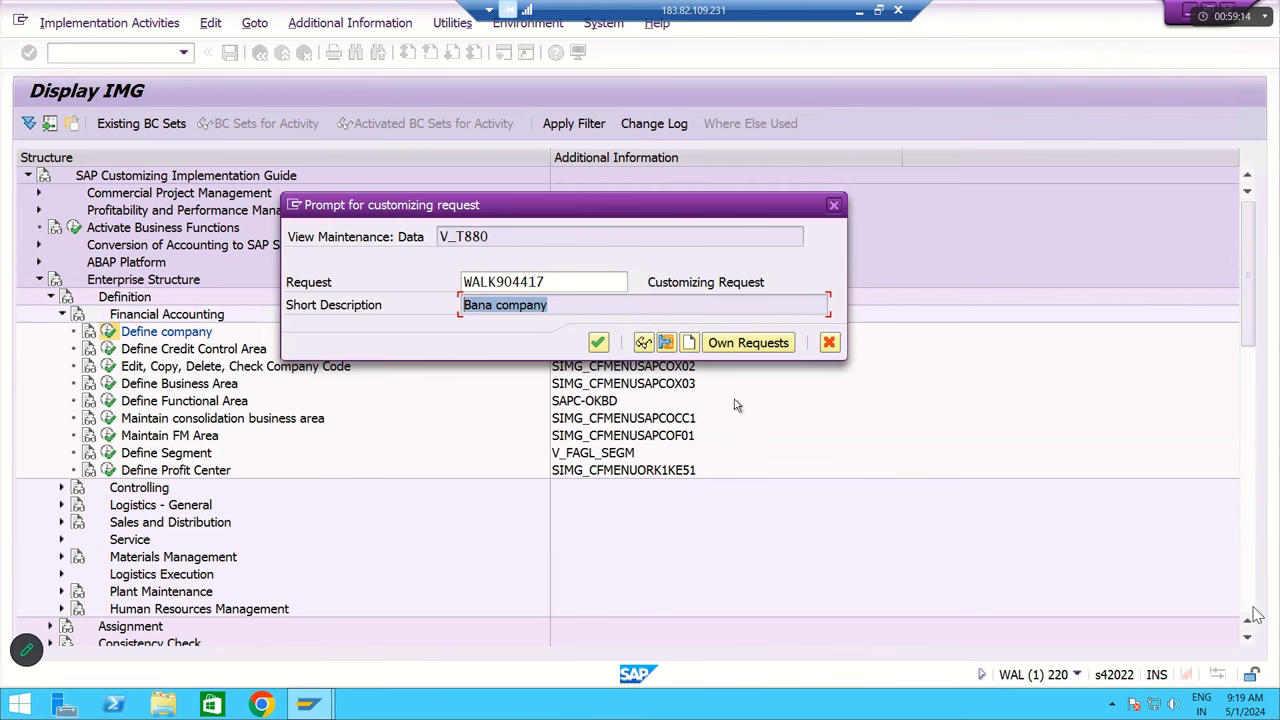
pyautogui.click(735, 346)
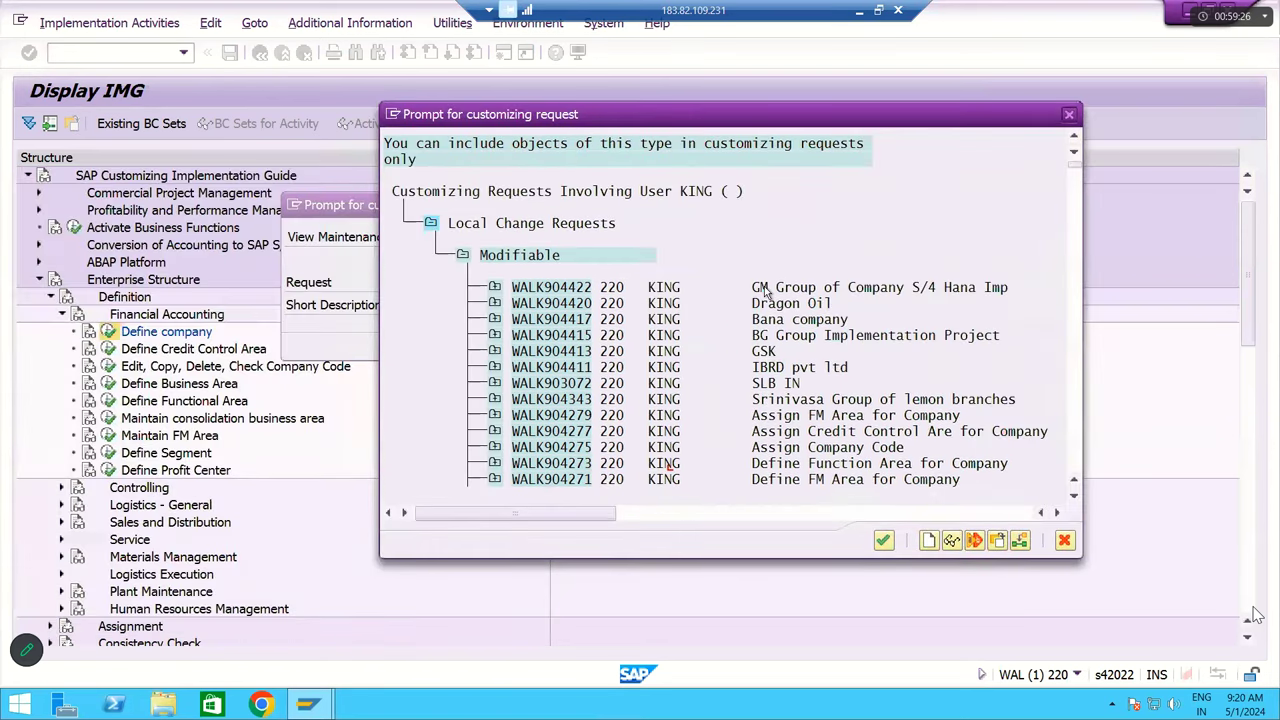
pyautogui.click(763, 289)
pyautogui.click(547, 289)
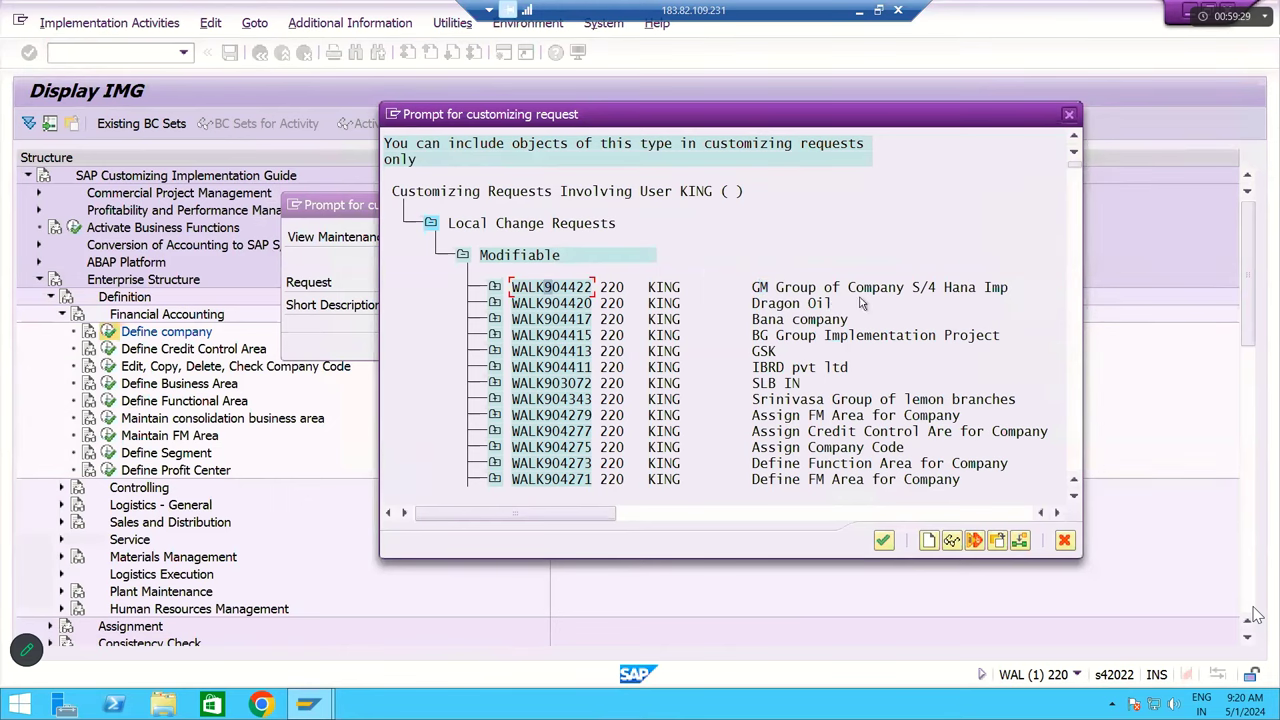
pyautogui.doubleClick(547, 288)
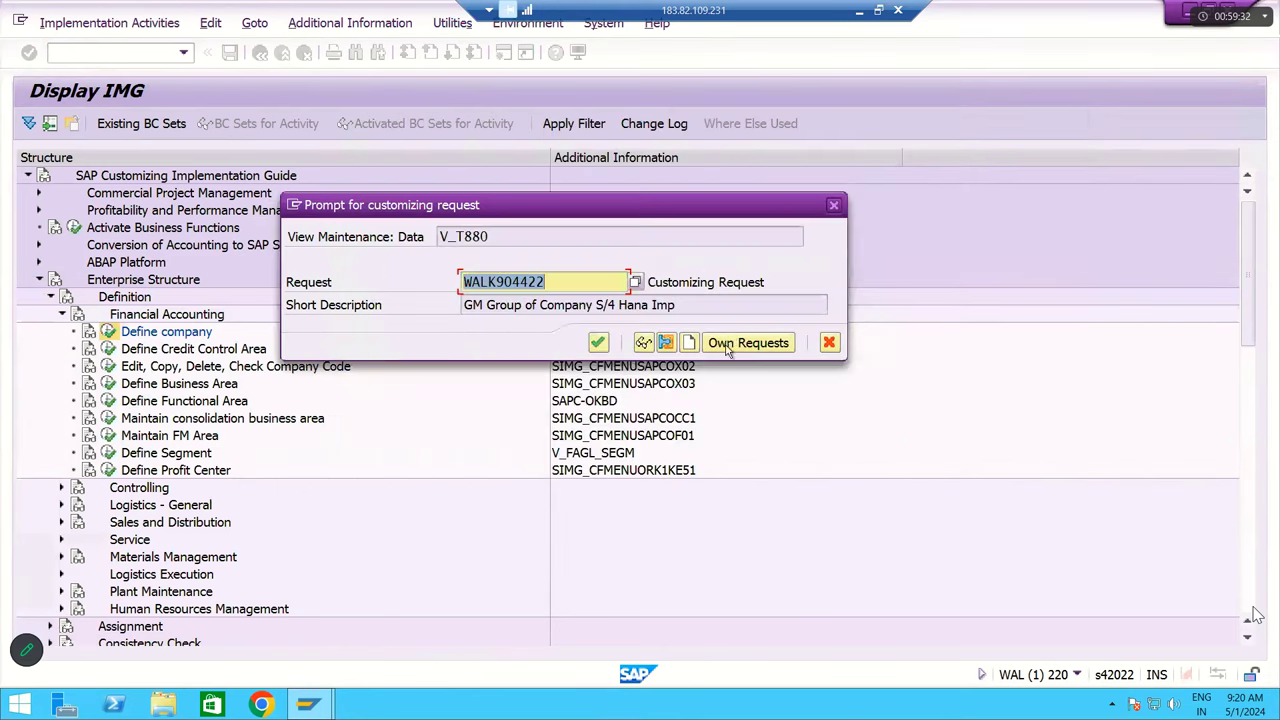
# List the own customizing requests again, look through them and reselect WALK904422.
pyautogui.click(728, 345)
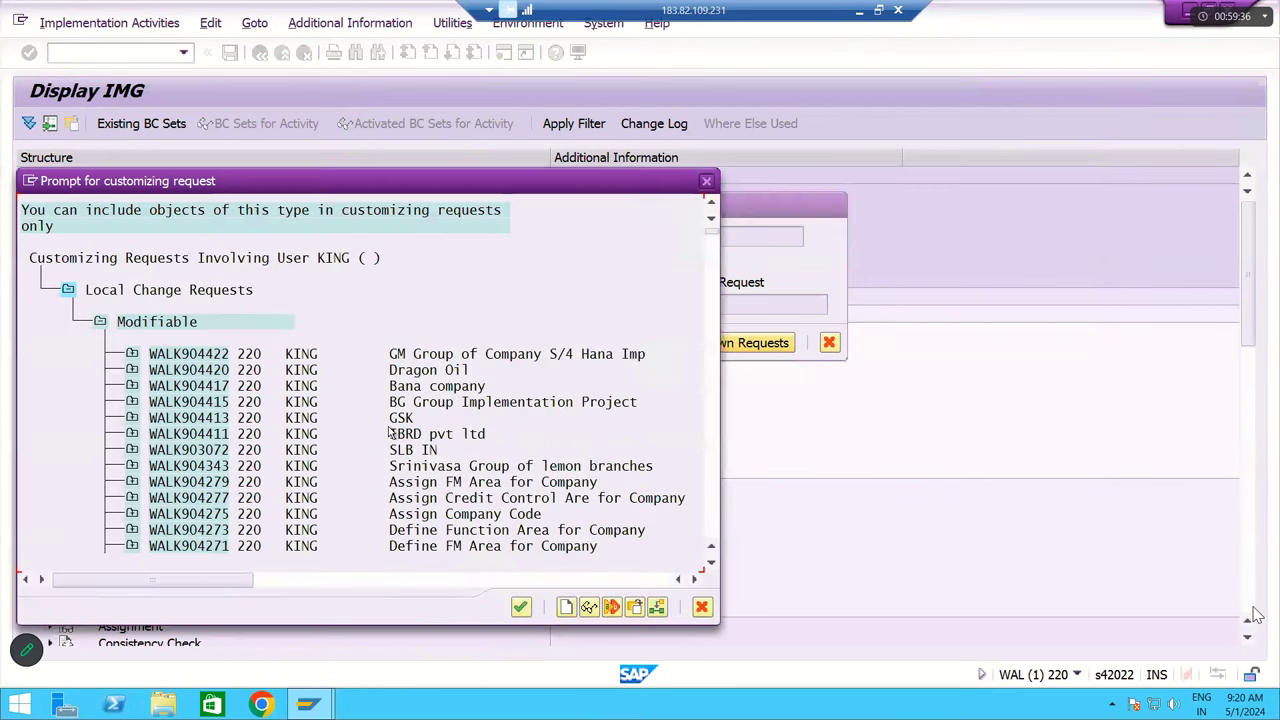
pyautogui.scroll(-2, 230, 455)
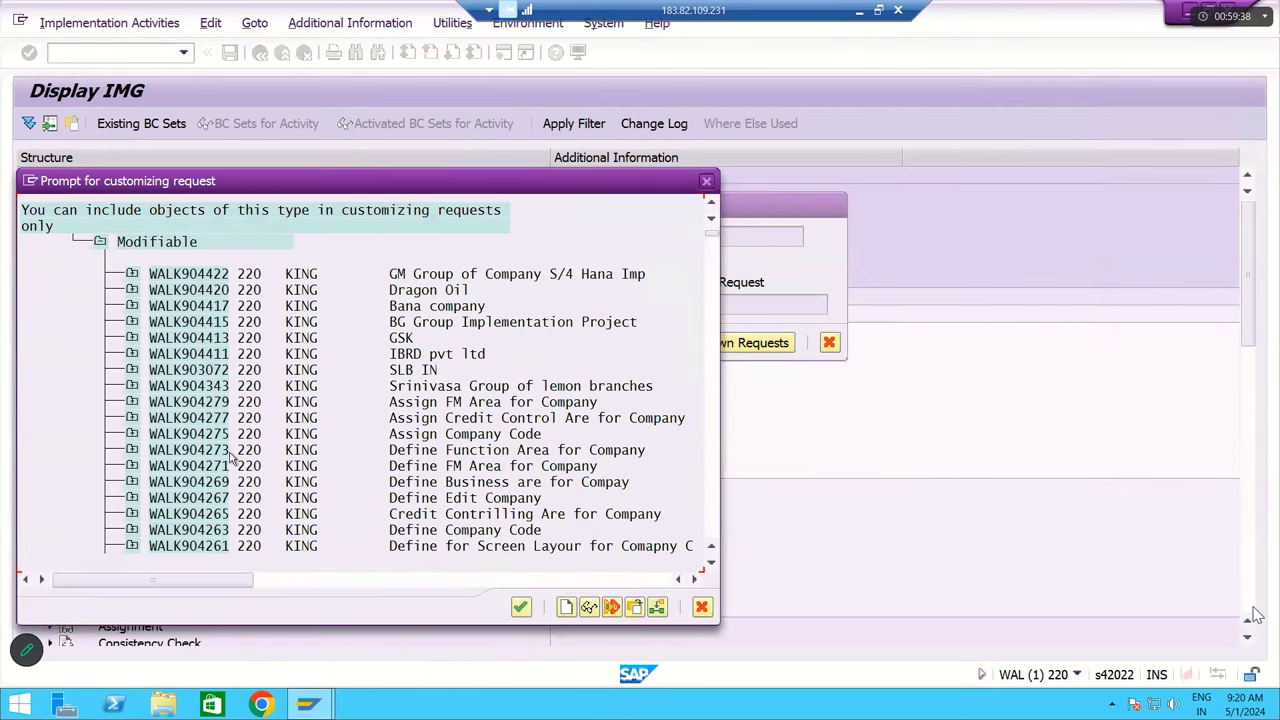
pyautogui.scroll(2, 230, 455)
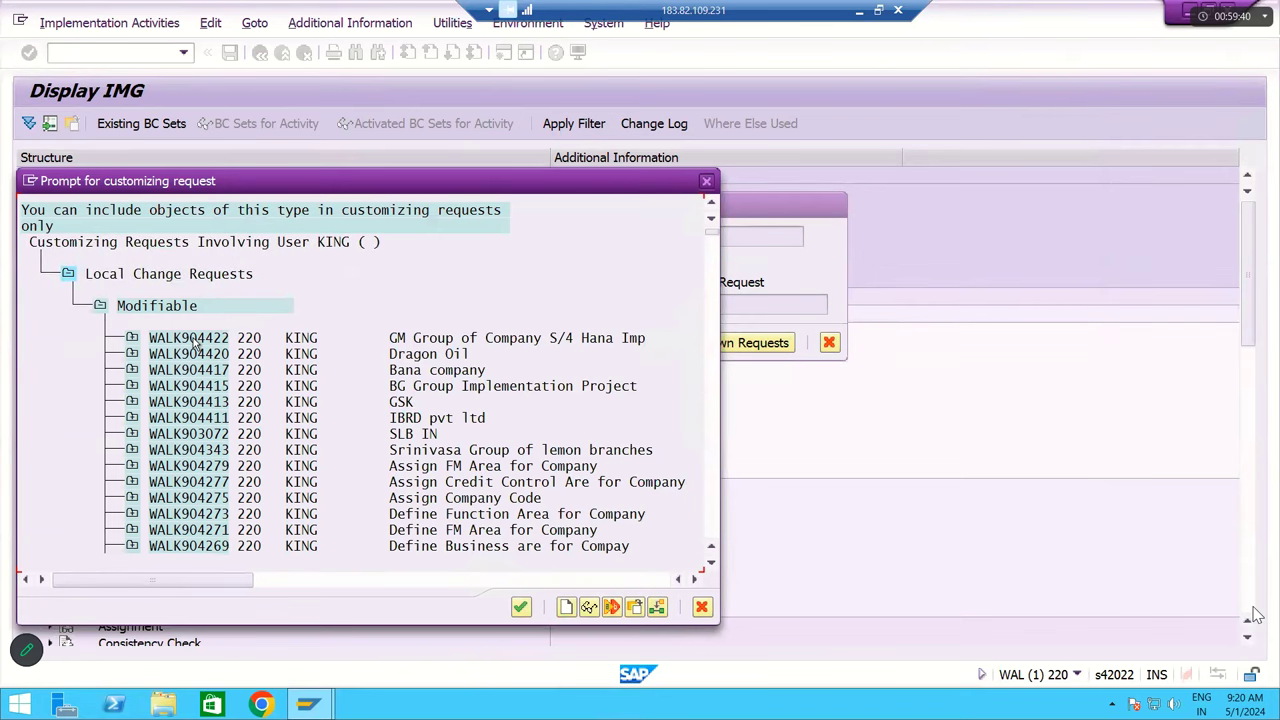
pyautogui.doubleClick(195, 340)
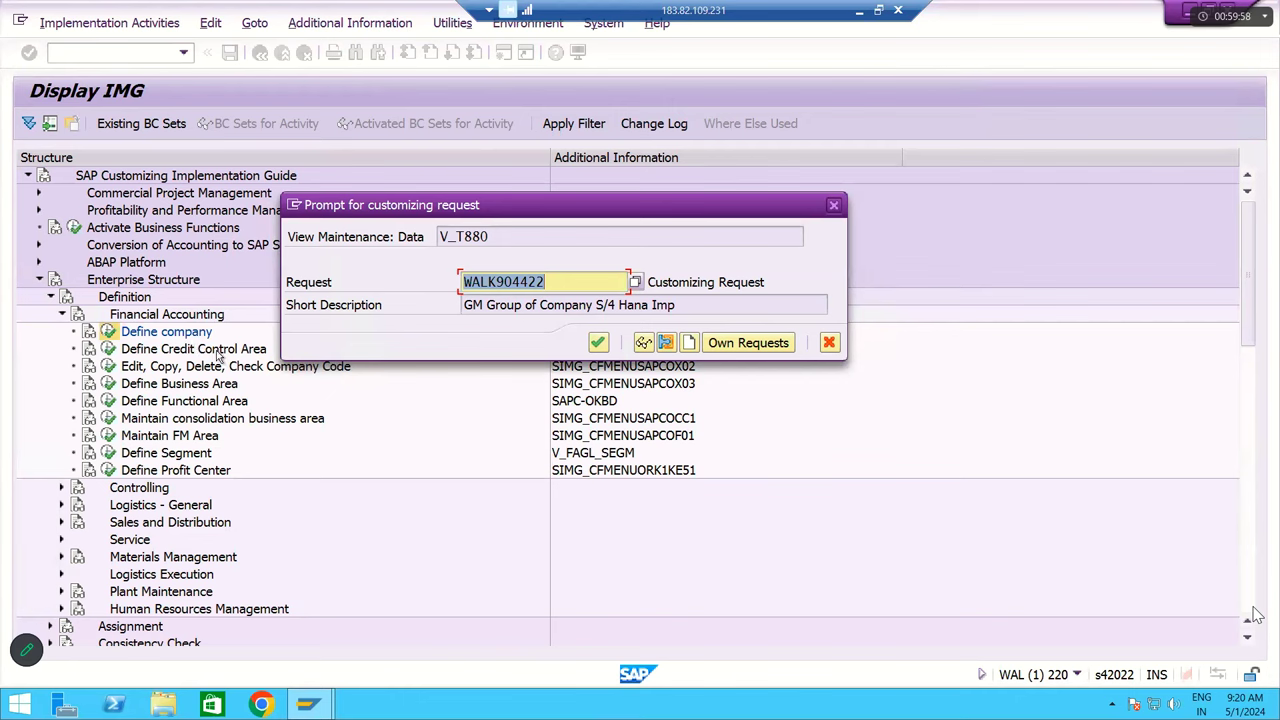
# Check the chosen request's short description, then open the form for a new customizing request and cancel it.
pyautogui.moveTo(676, 305); pyautogui.dragTo(538, 305)
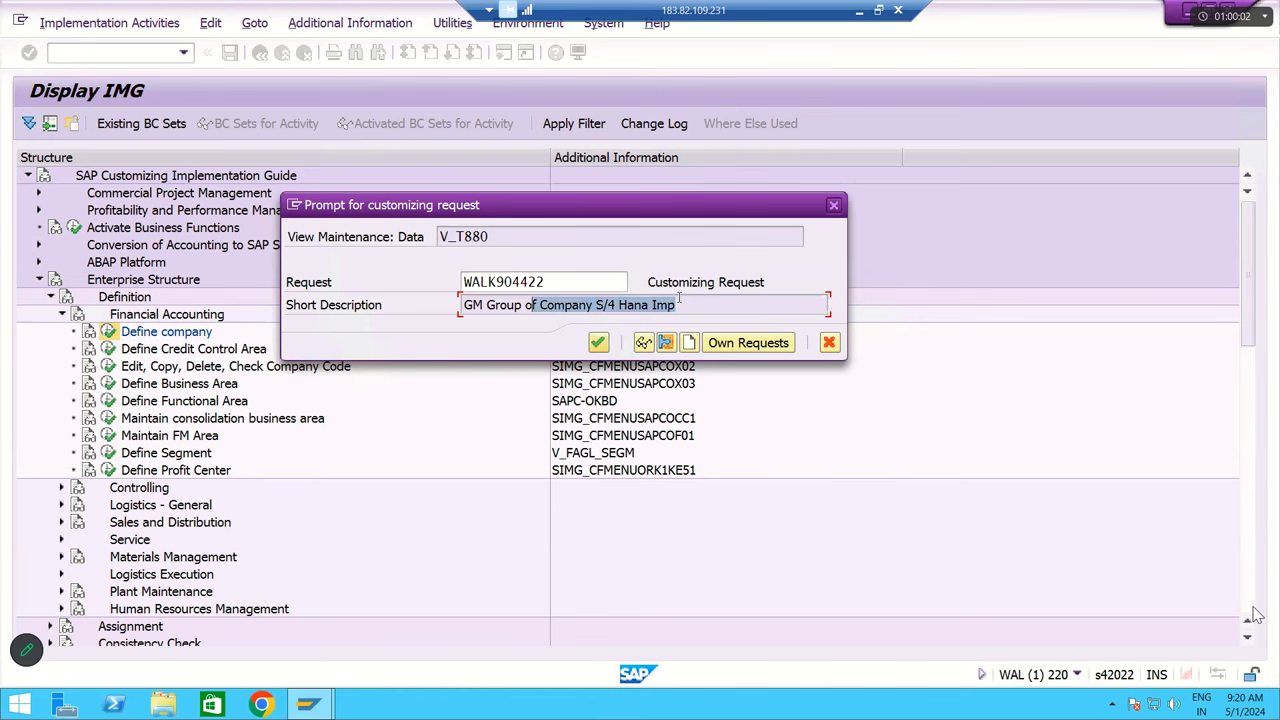
pyautogui.keyDown('shift'); pyautogui.click(464, 305); pyautogui.keyUp('shift')
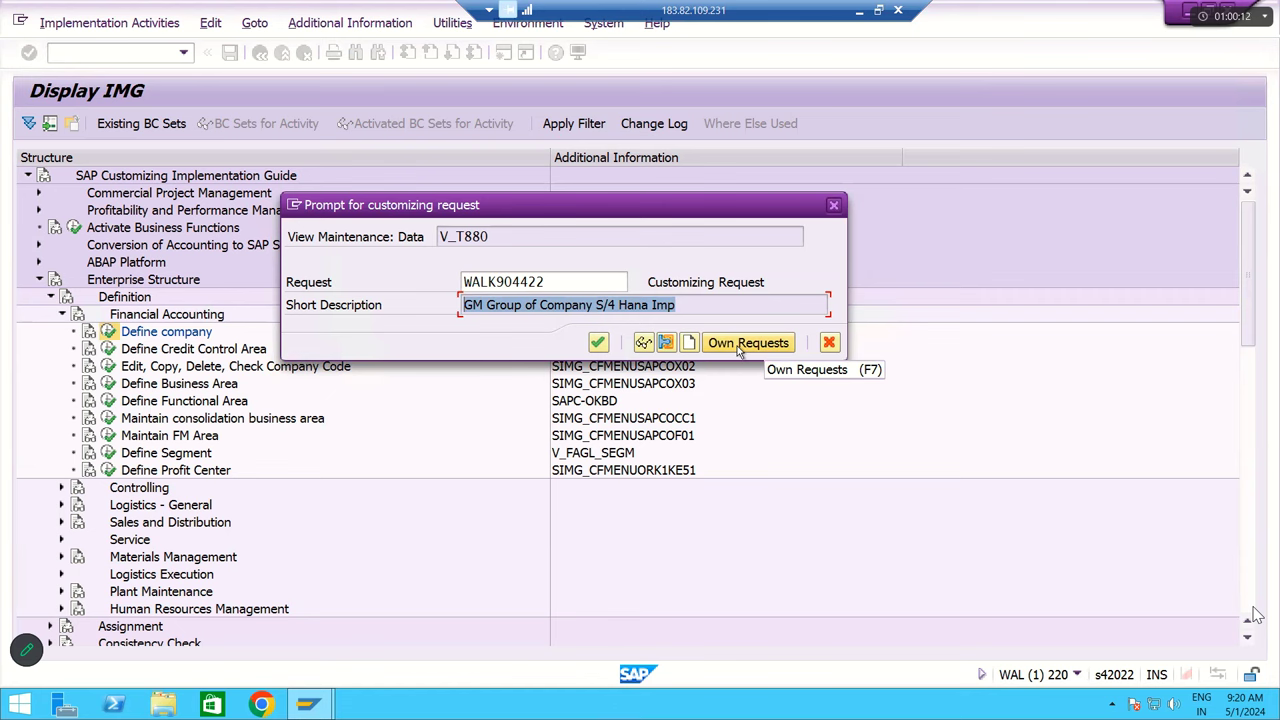
pyautogui.click(688, 343)
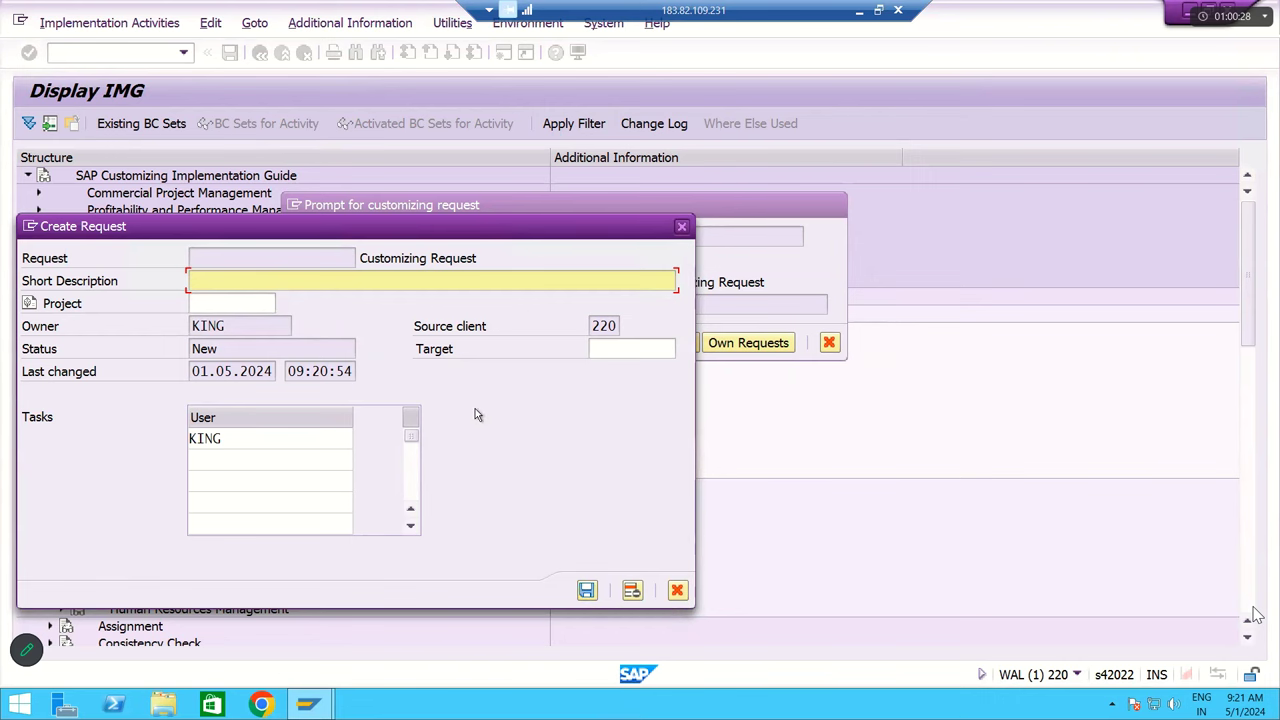
pyautogui.click(677, 590)
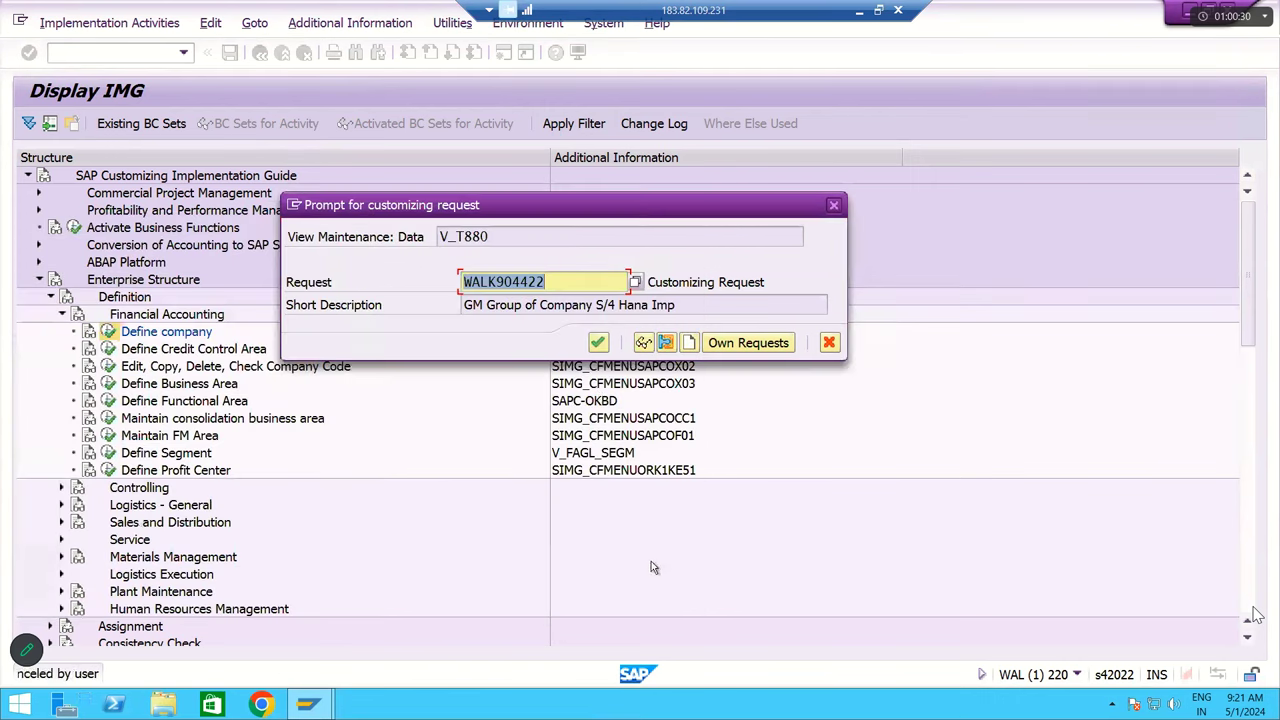
# Confirm the customizing request to save company GMGOC, and check the saved company's ID, name and postal code.
pyautogui.click(600, 344)
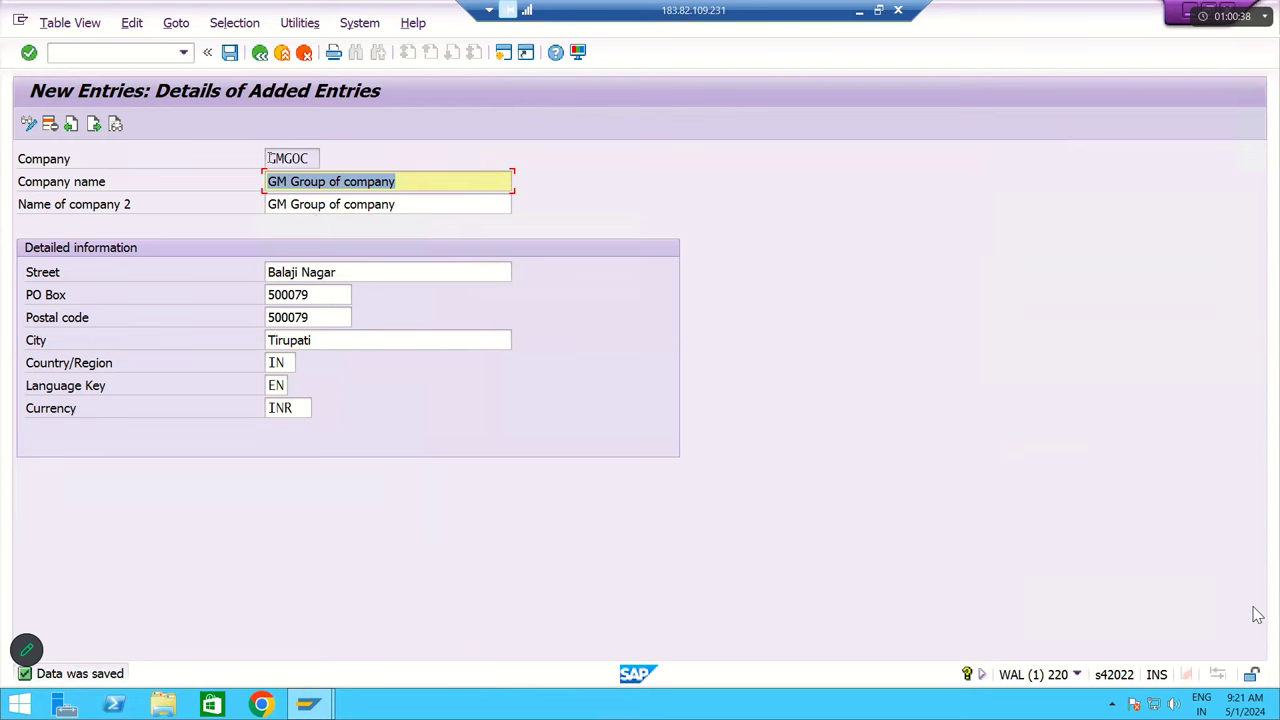
pyautogui.moveTo(270, 158); pyautogui.dragTo(328, 160)
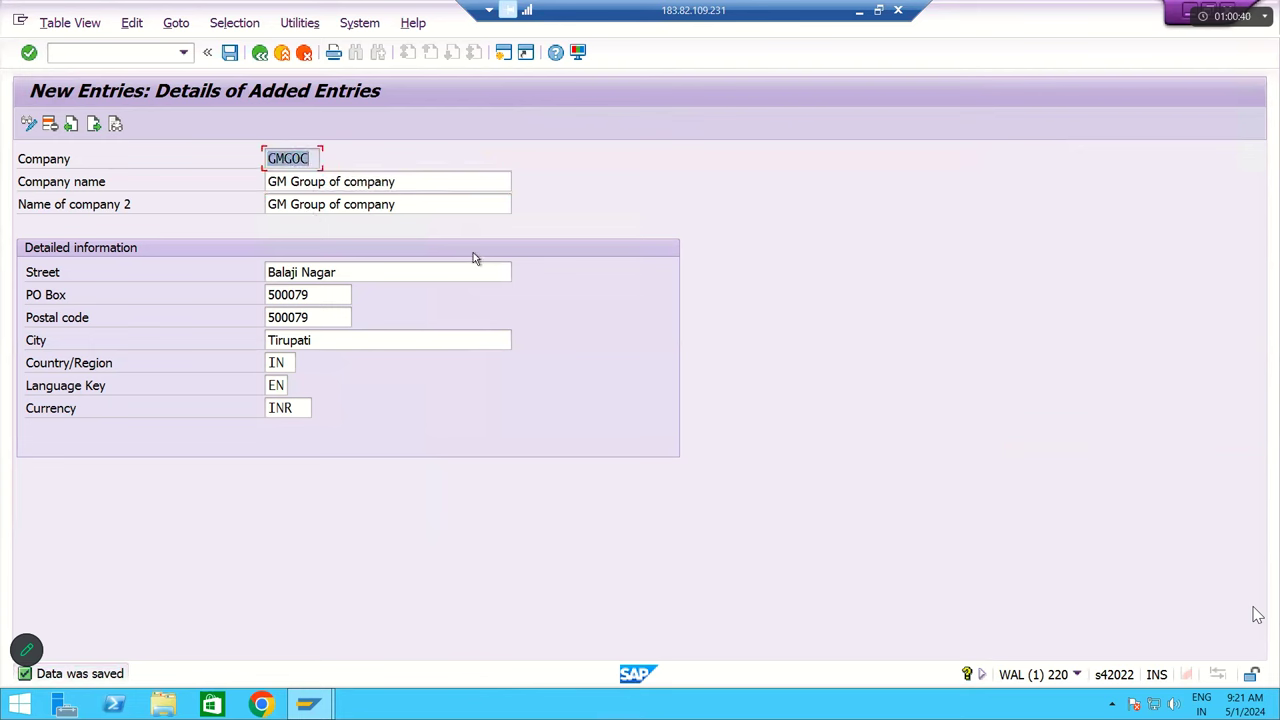
pyautogui.click(326, 181)
pyautogui.press('Tab')
pyautogui.click(310, 317)
# Return to the SAP Easy Access start screen with /n and collapse the Accounting menu tree.
pyautogui.click(134, 58)
pyautogui.write('/n')
pyautogui.press('Return')
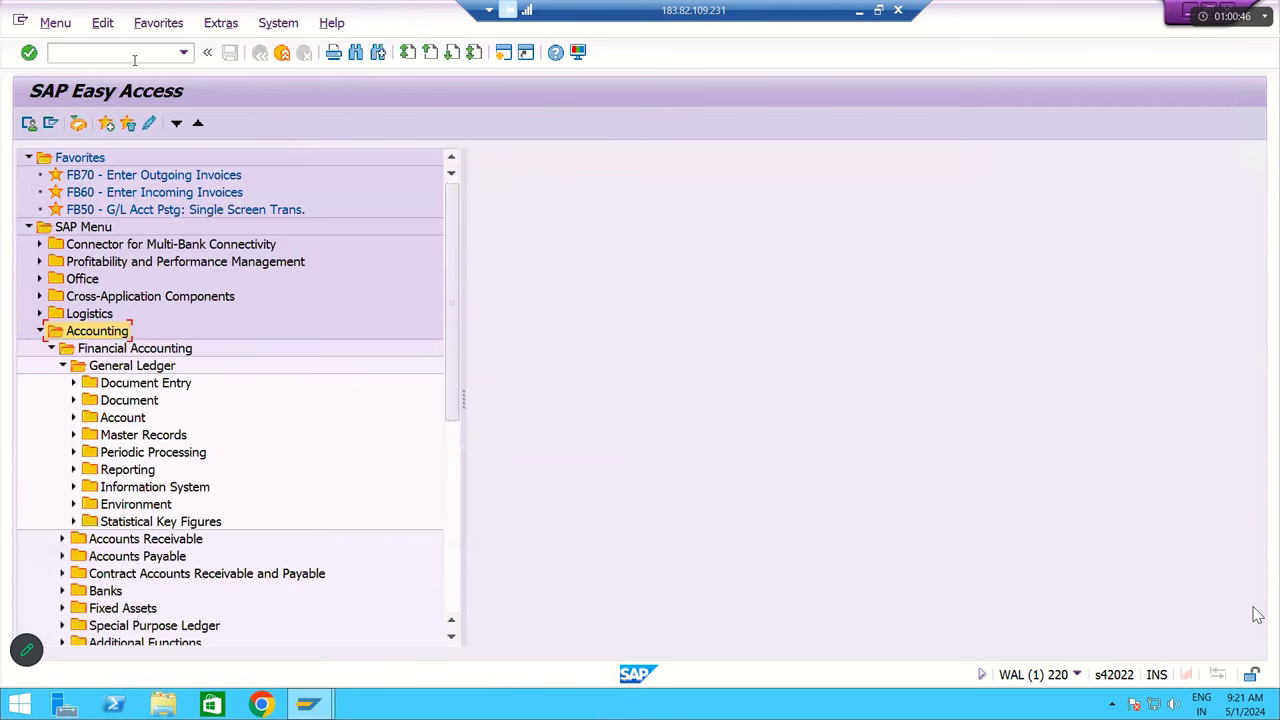
pyautogui.click(112, 368)
pyautogui.press('Left')
pyautogui.press('Left')
pyautogui.press('Left')
pyautogui.press('Left')
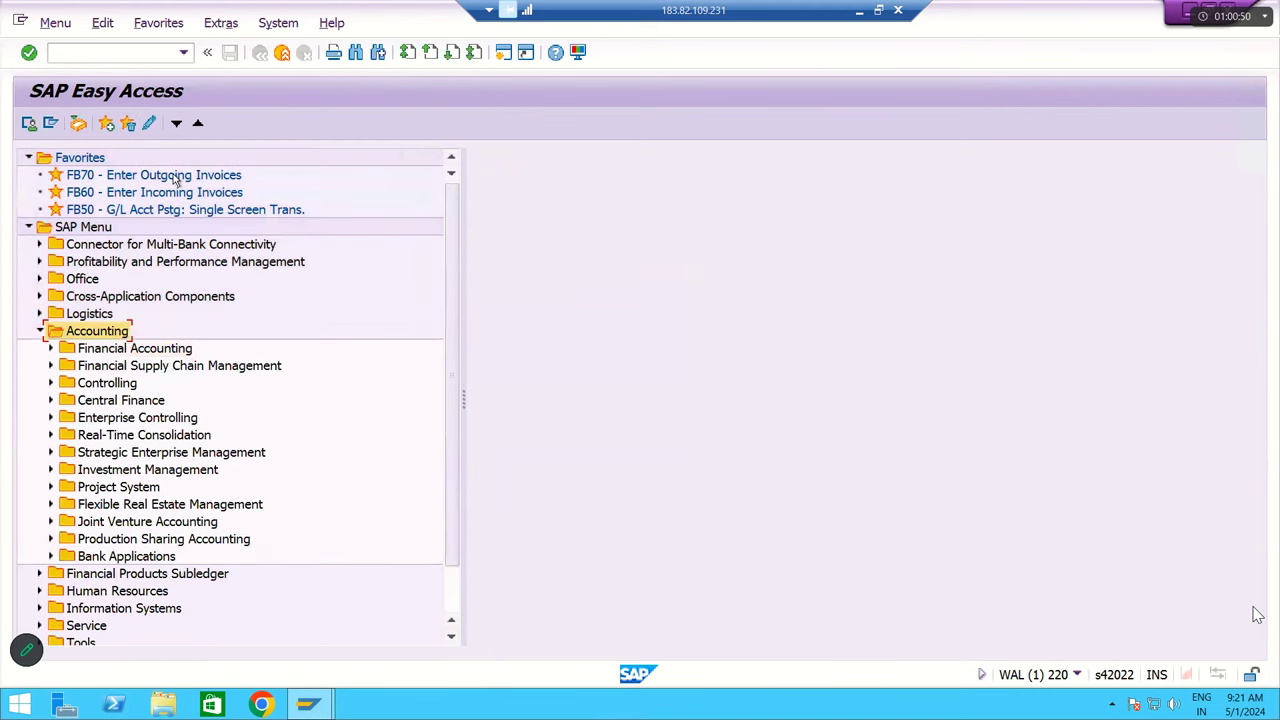
# Open the Transport Organizer with transaction SE10 and display the modifiable customizing requests.
pyautogui.press('capslock')
pyautogui.write('SE10')
pyautogui.press('Return')
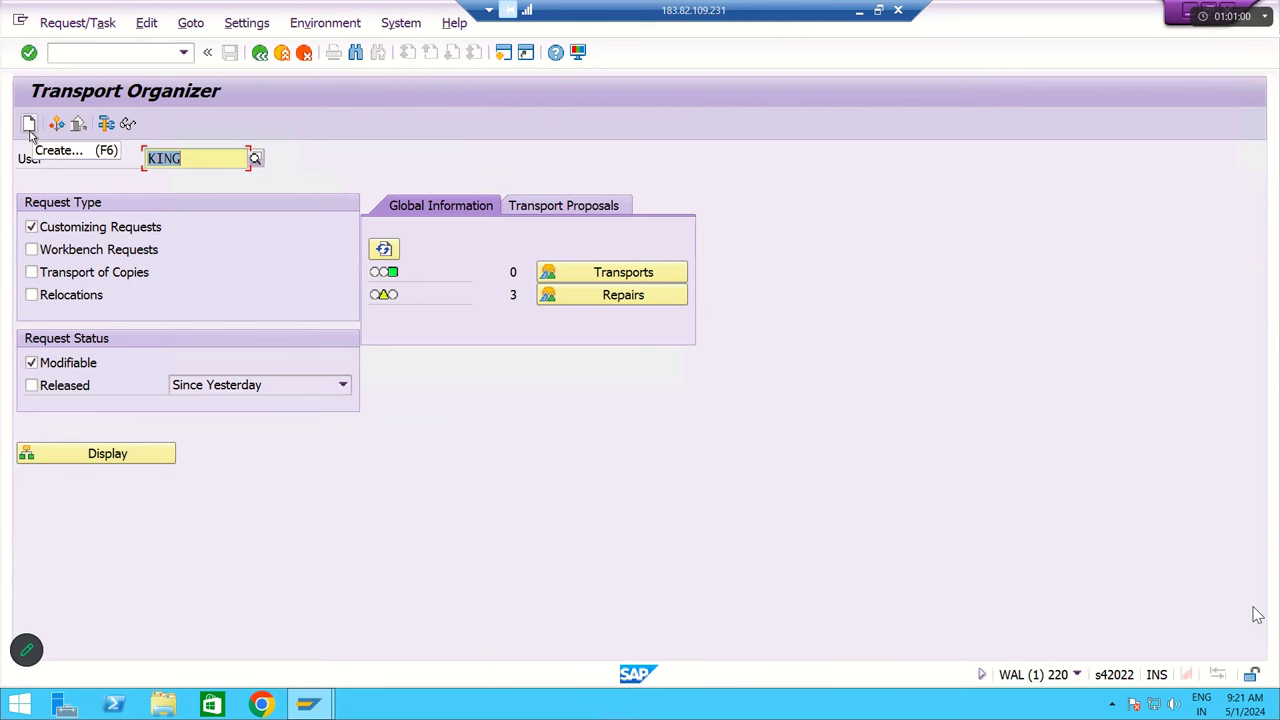
pyautogui.click(108, 455)
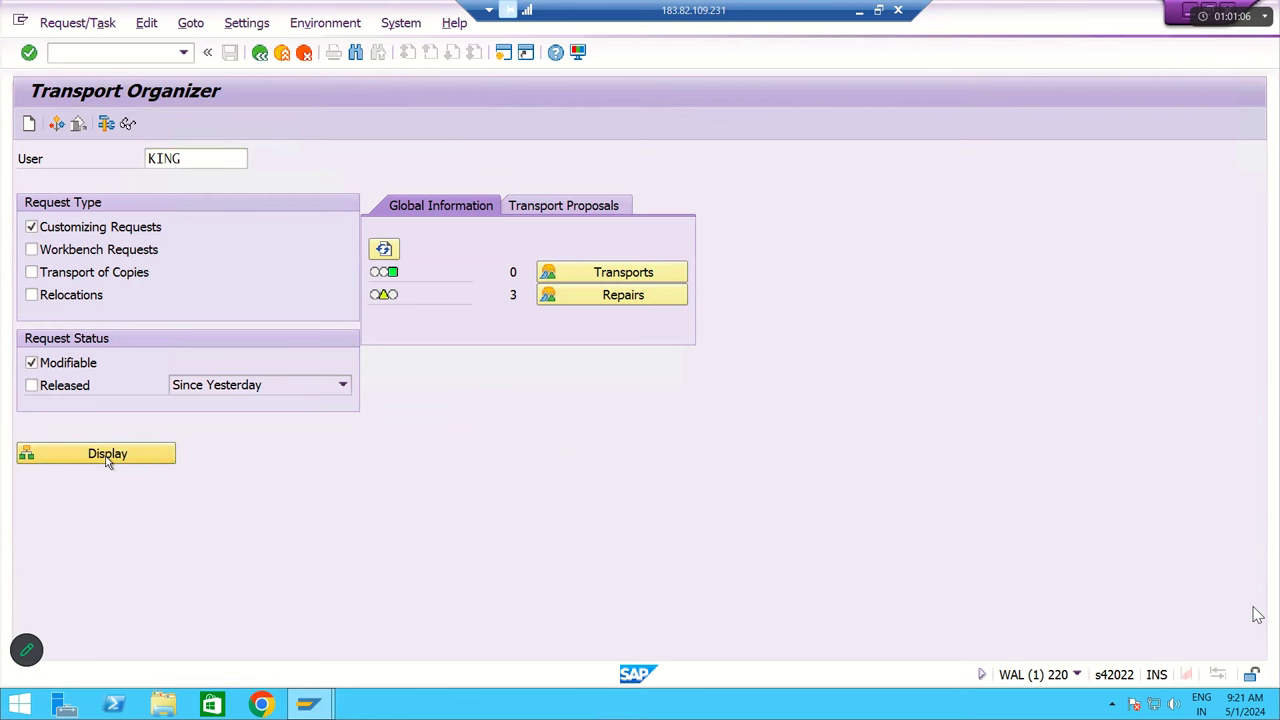
pyautogui.click(437, 303)
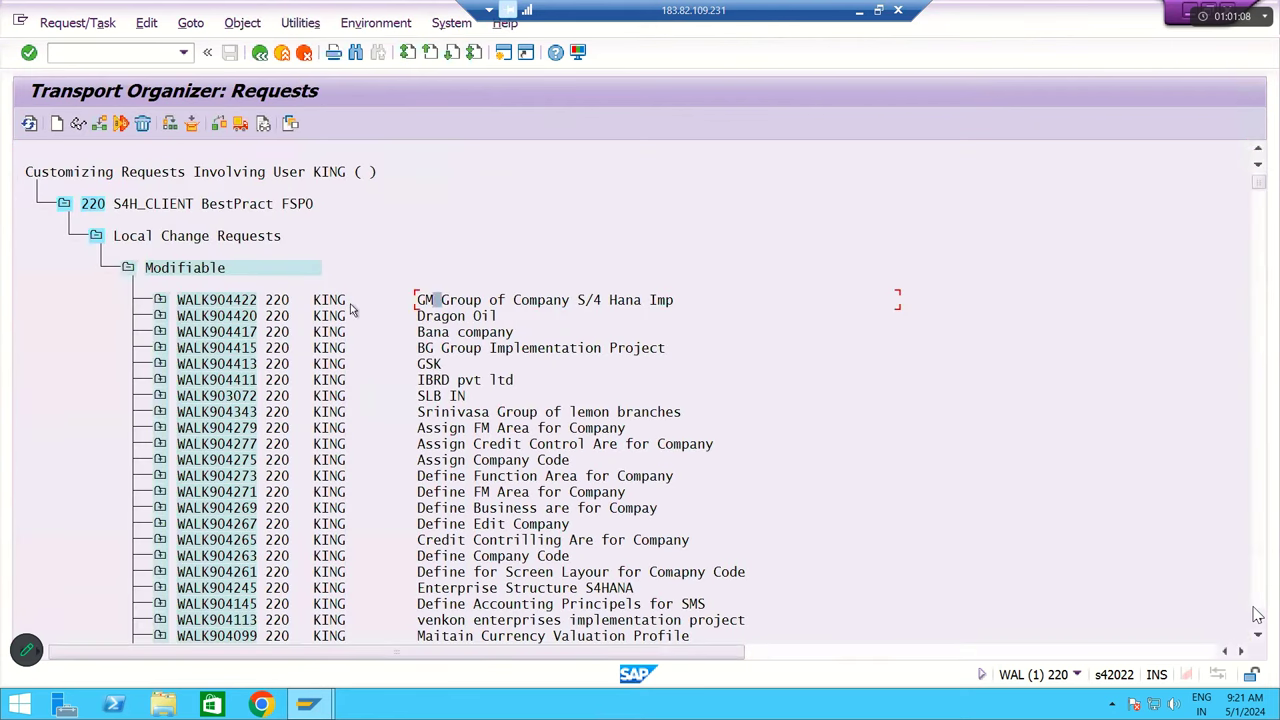
# Expand request WALK904422 through its customizing task, Define company activity and view V_T880 to the recorded table T880 entry.
pyautogui.click(160, 301)
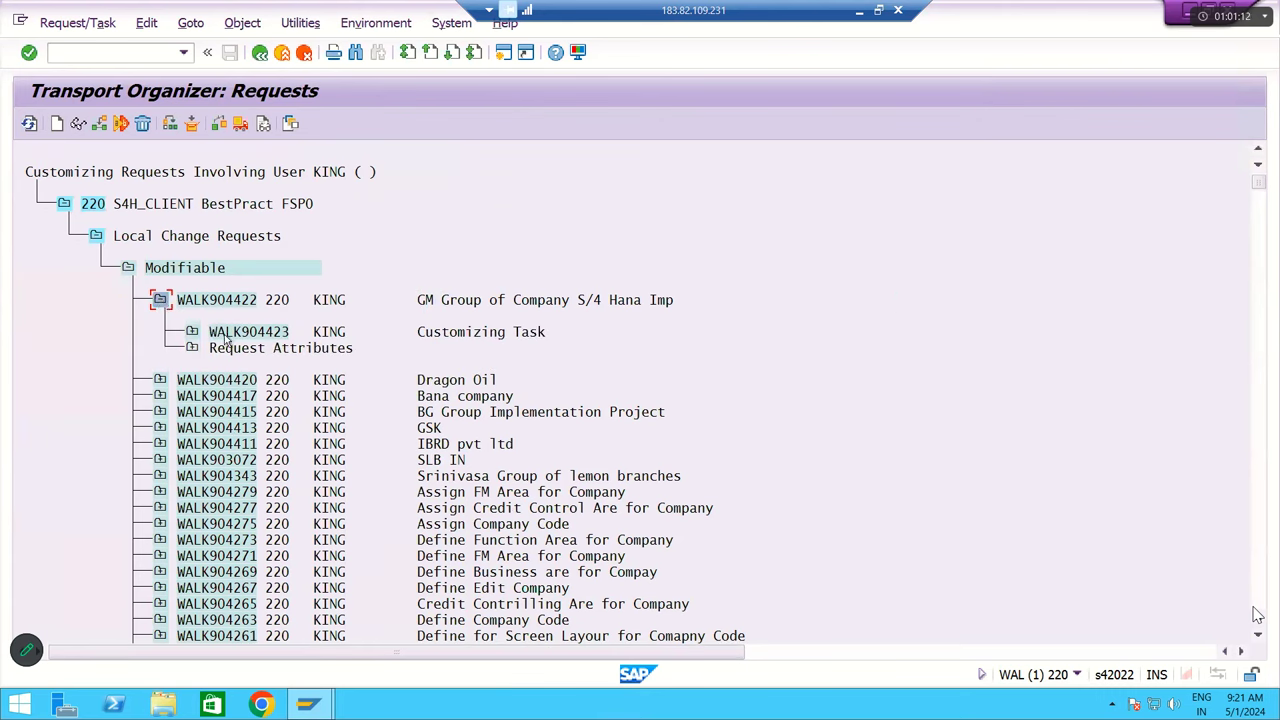
pyautogui.click(198, 301)
pyautogui.click(191, 332)
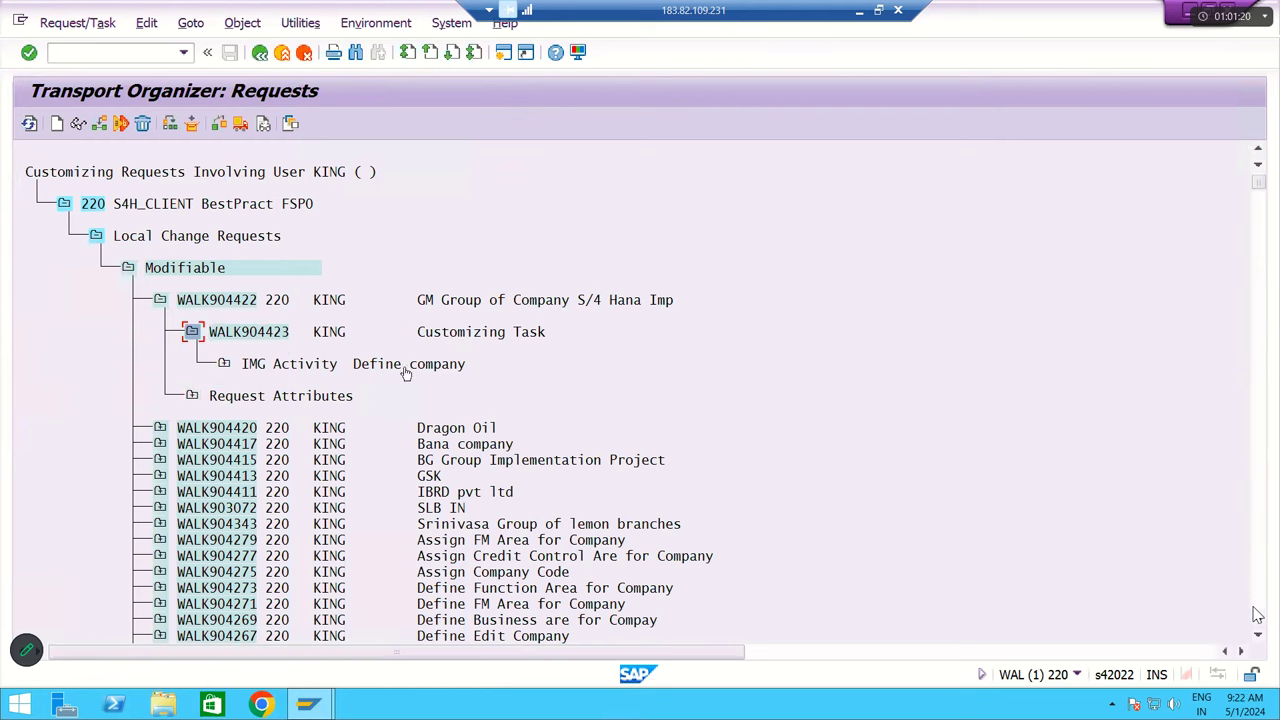
pyautogui.click(224, 364)
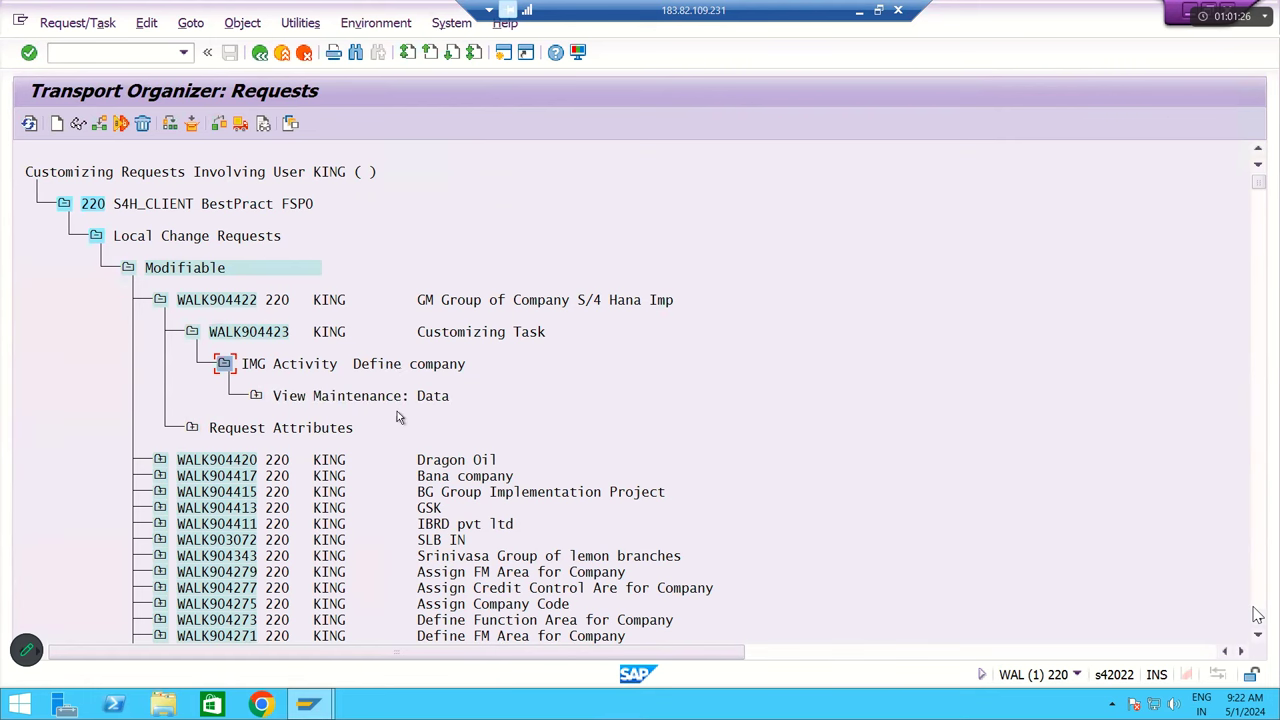
pyautogui.click(256, 395)
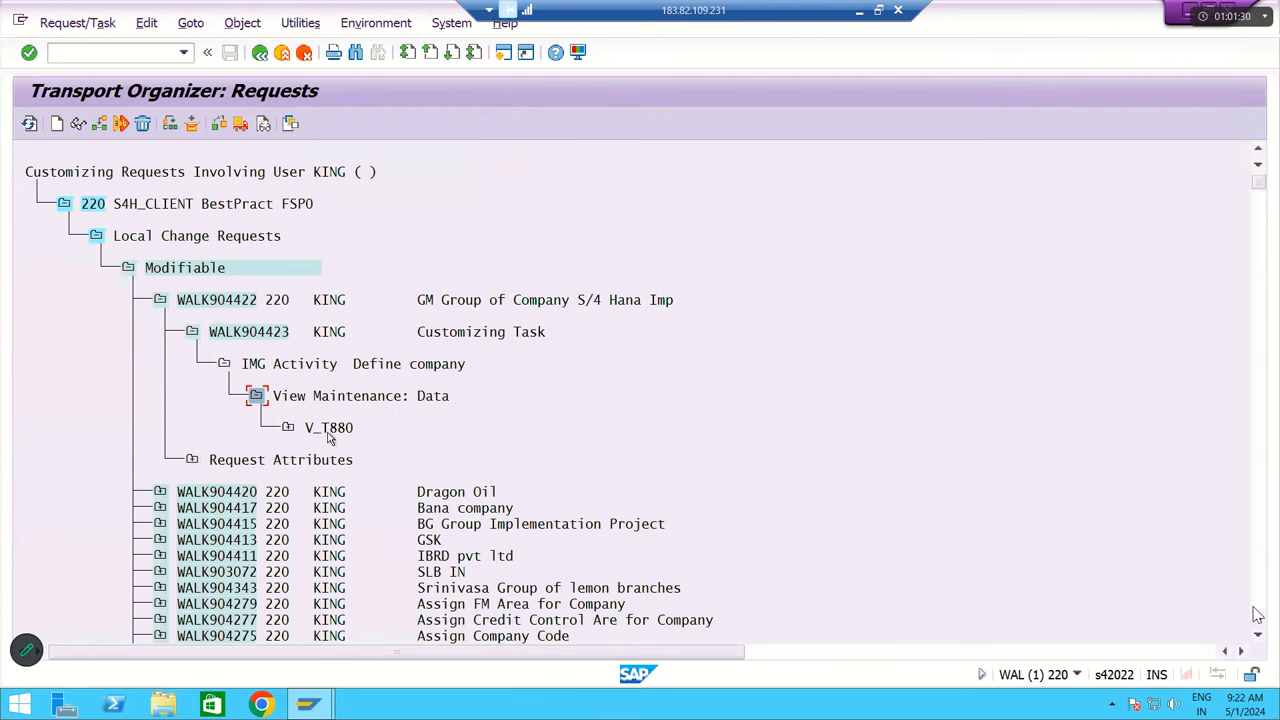
pyautogui.click(289, 427)
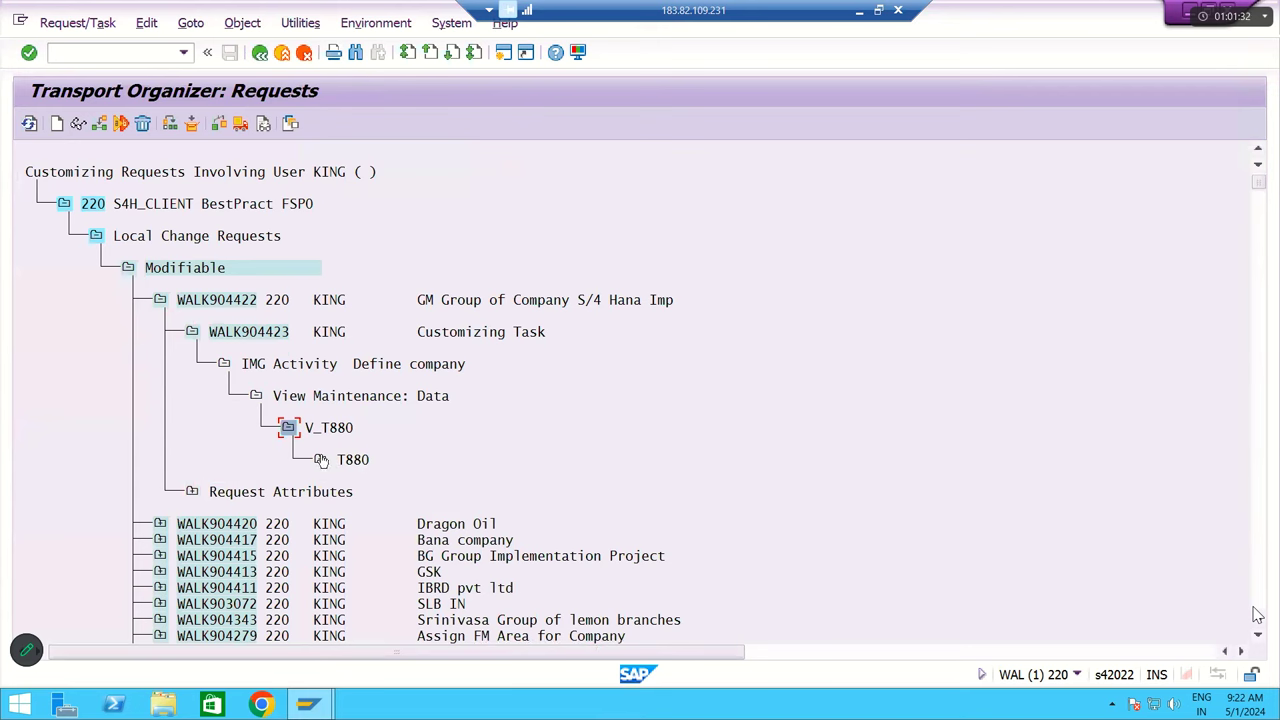
pyautogui.click(321, 459)
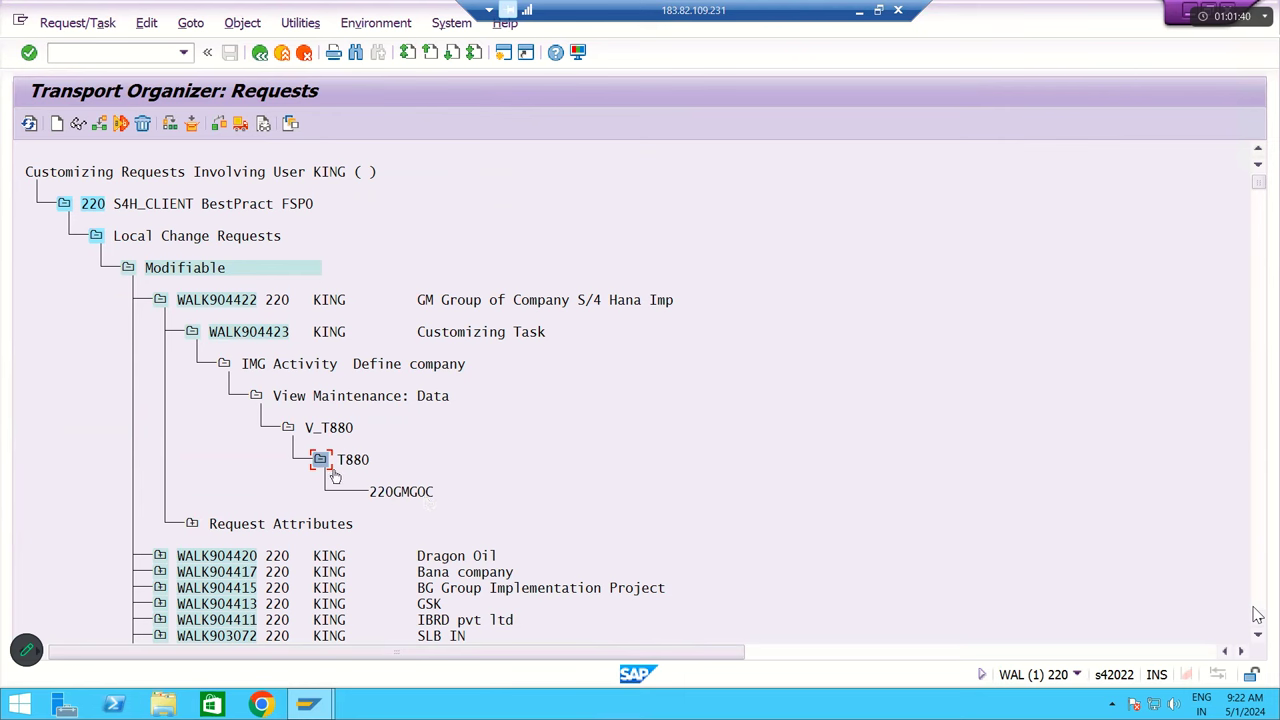
pyautogui.click(407, 492)
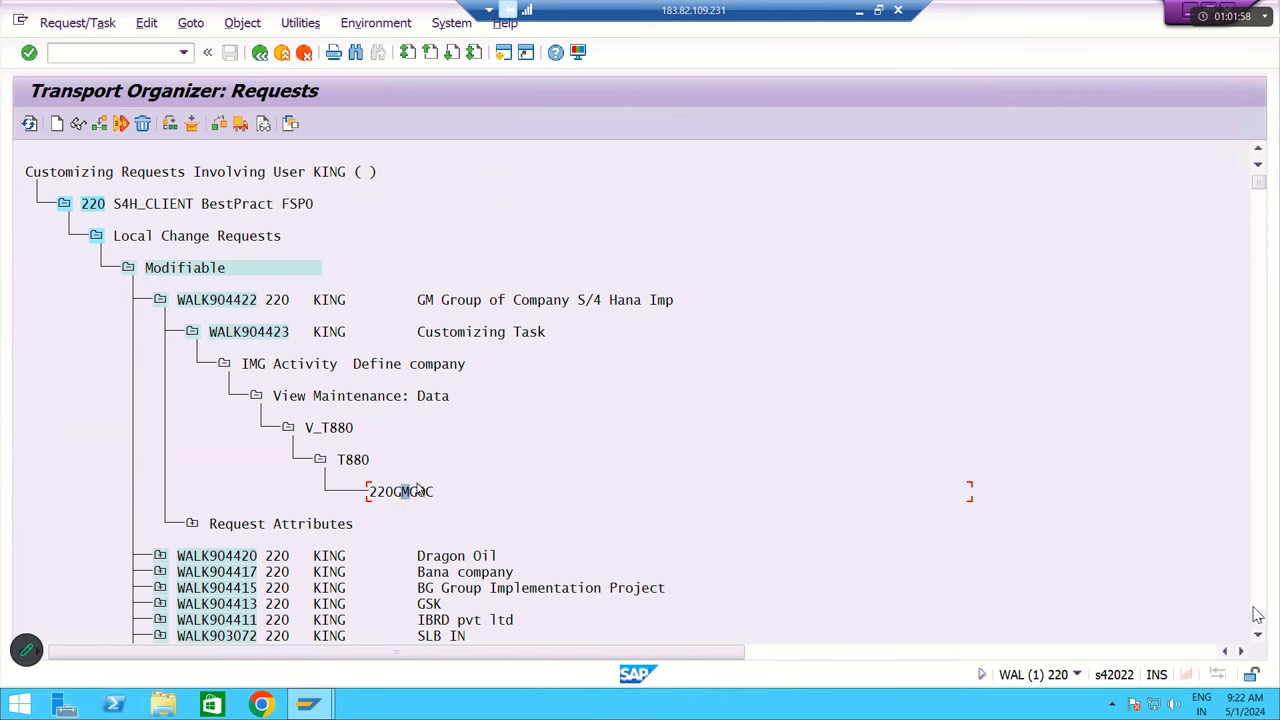
# Open the Define company activity from the request and locate company GMGOC in the internal trading partners list.
pyautogui.doubleClick(366, 369)
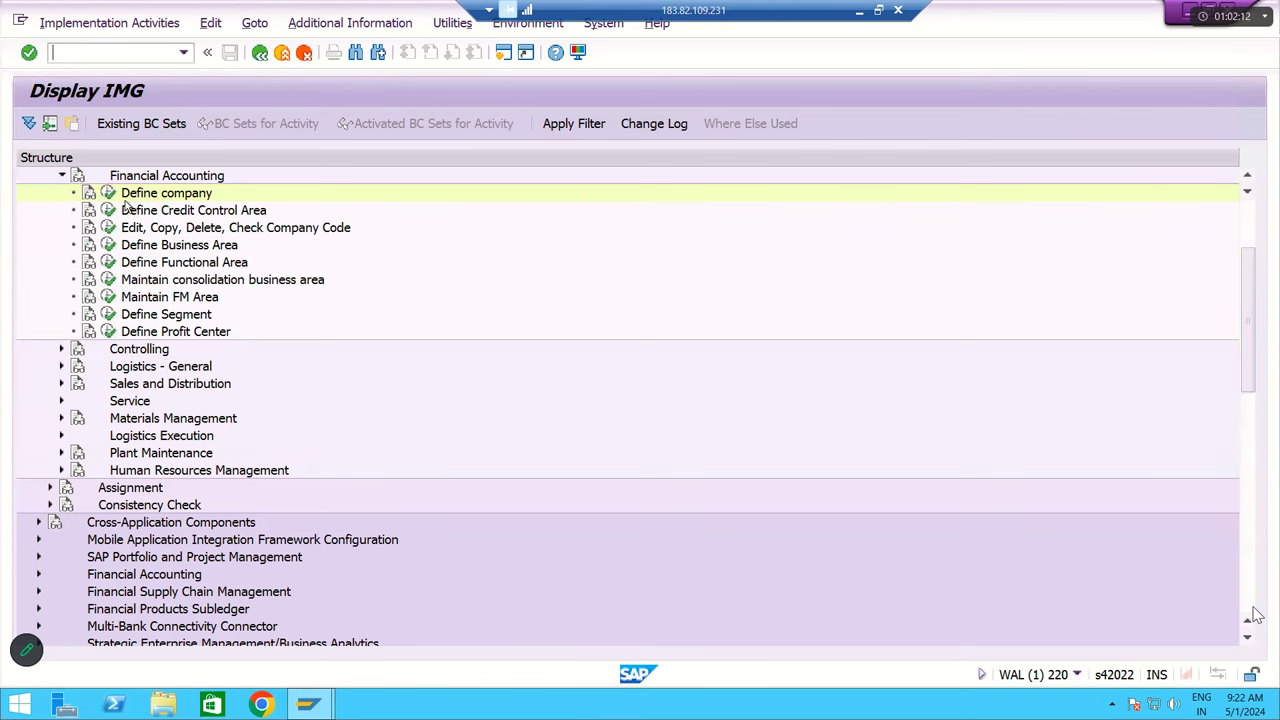
pyautogui.click(109, 194)
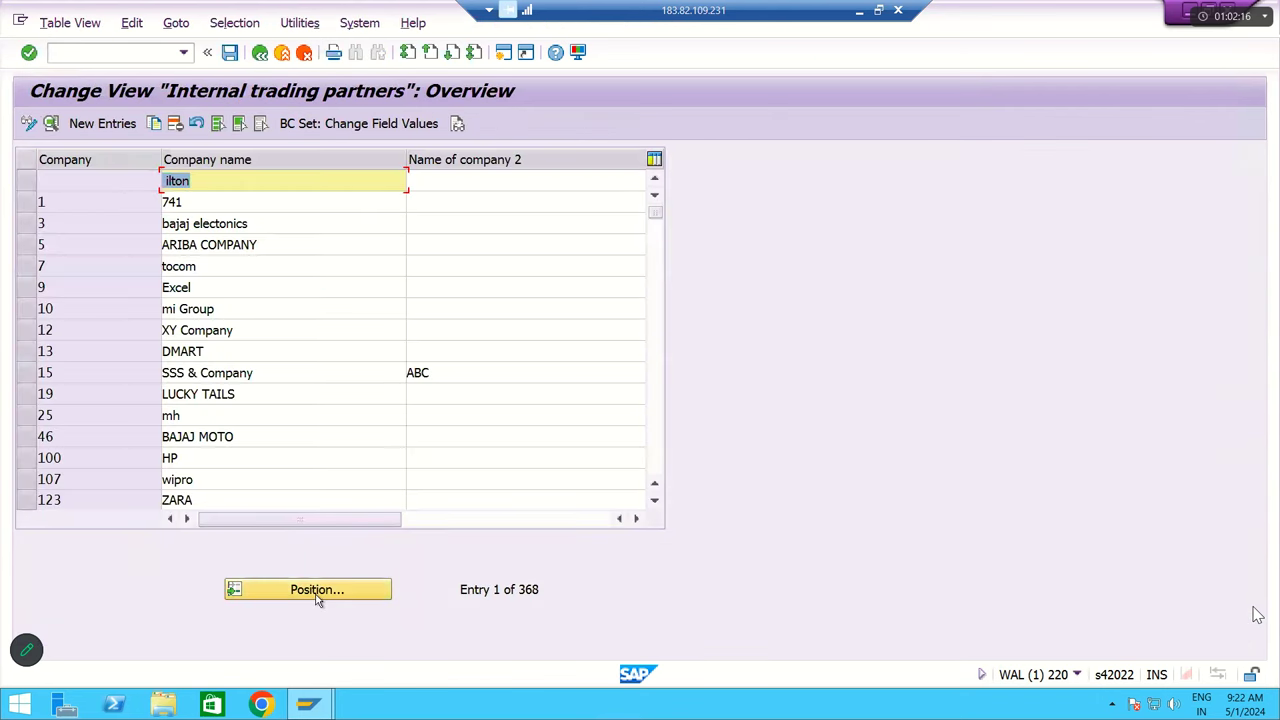
pyautogui.click(317, 590)
pyautogui.write('GMGOC')
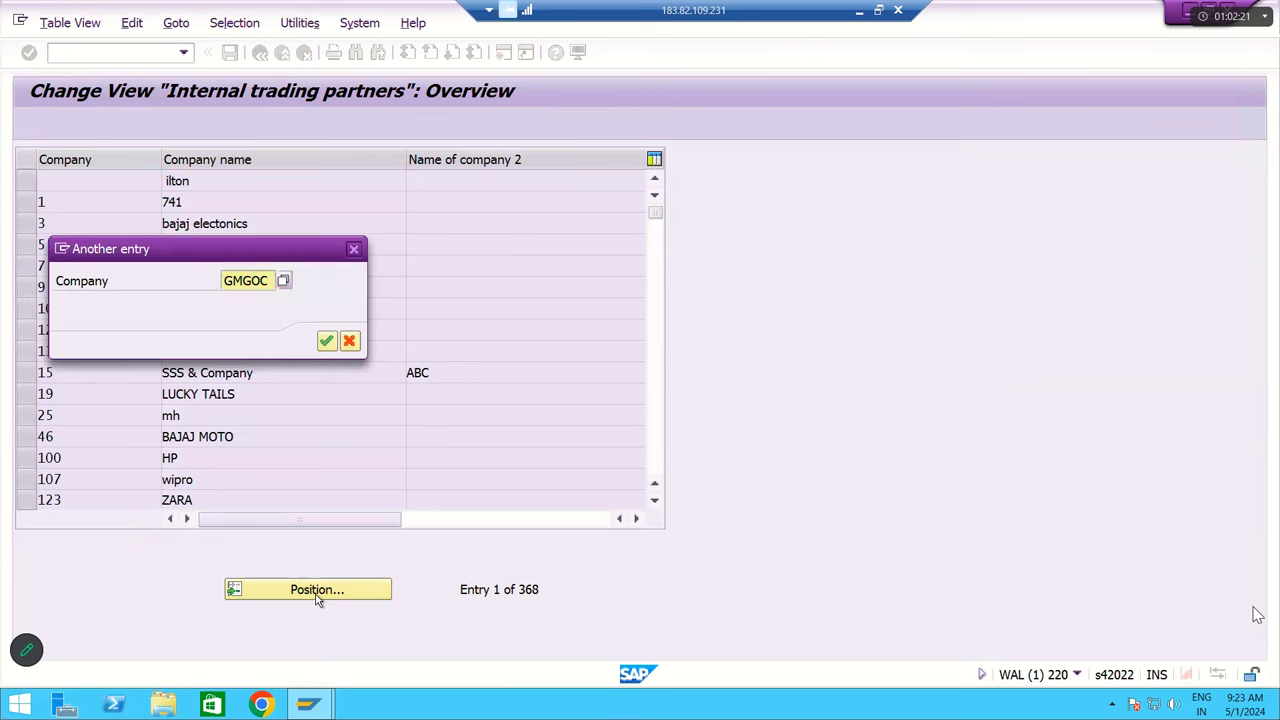
pyautogui.press('Return')
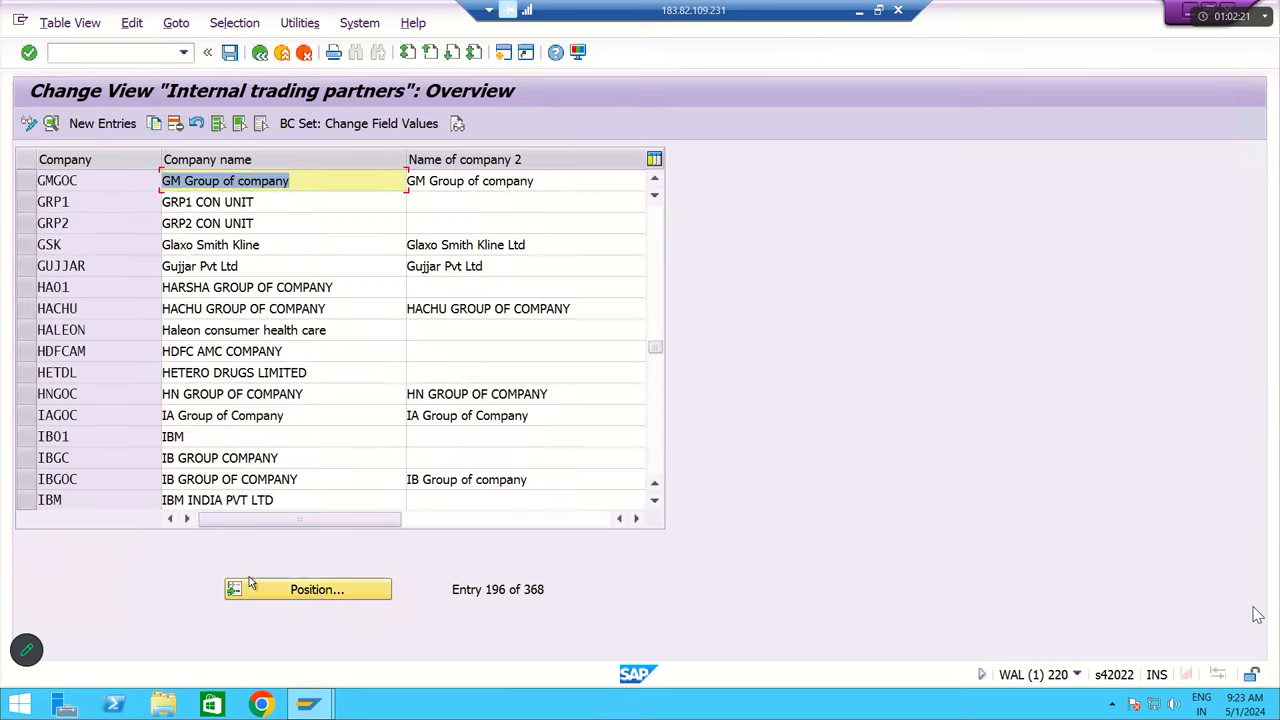
pyautogui.click(24, 185)
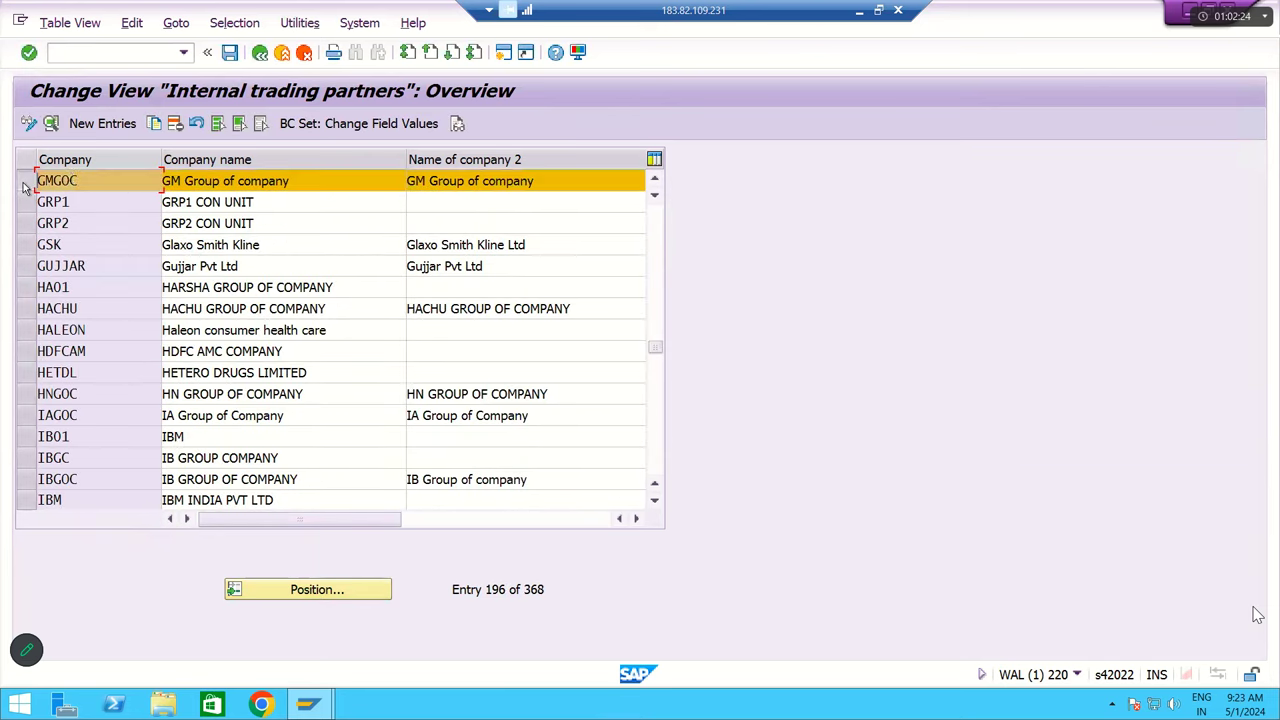
# Go back to the SAP Easy Access start screen and reopen the Transport Organizer with transaction SE10.
pyautogui.click(259, 53)
pyautogui.click(259, 53)
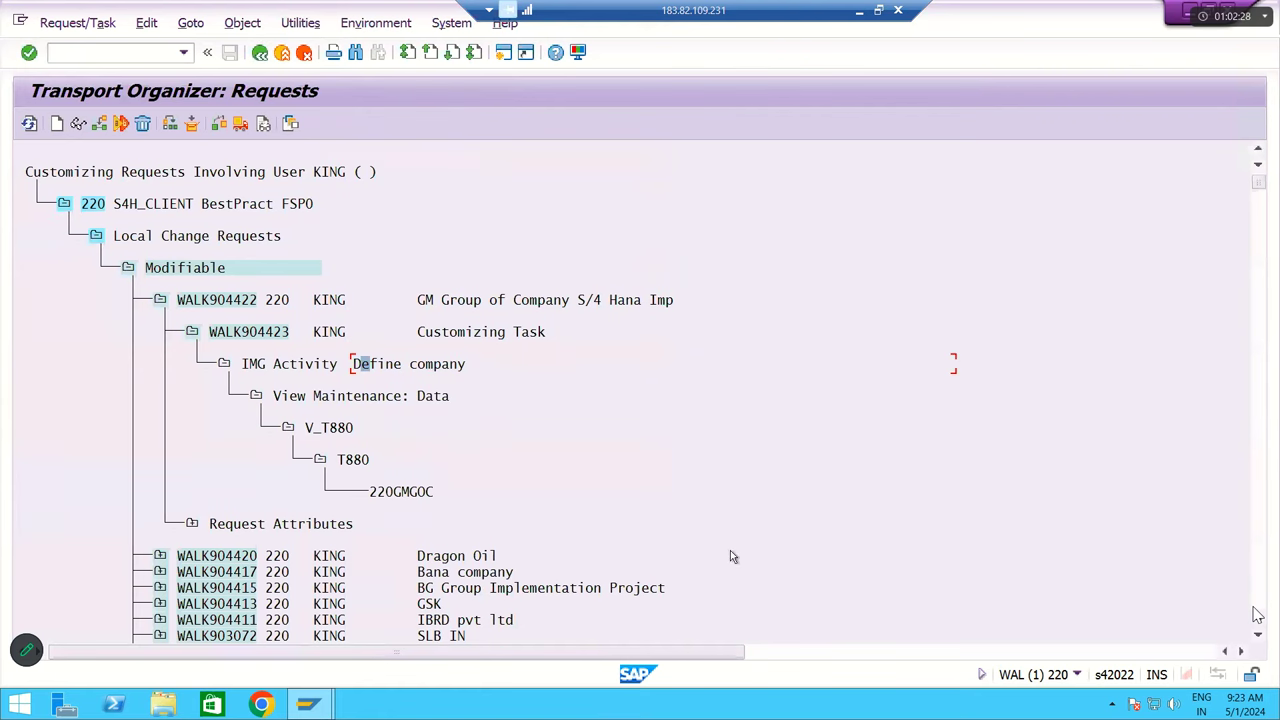
pyautogui.click(259, 53)
pyautogui.click(259, 53)
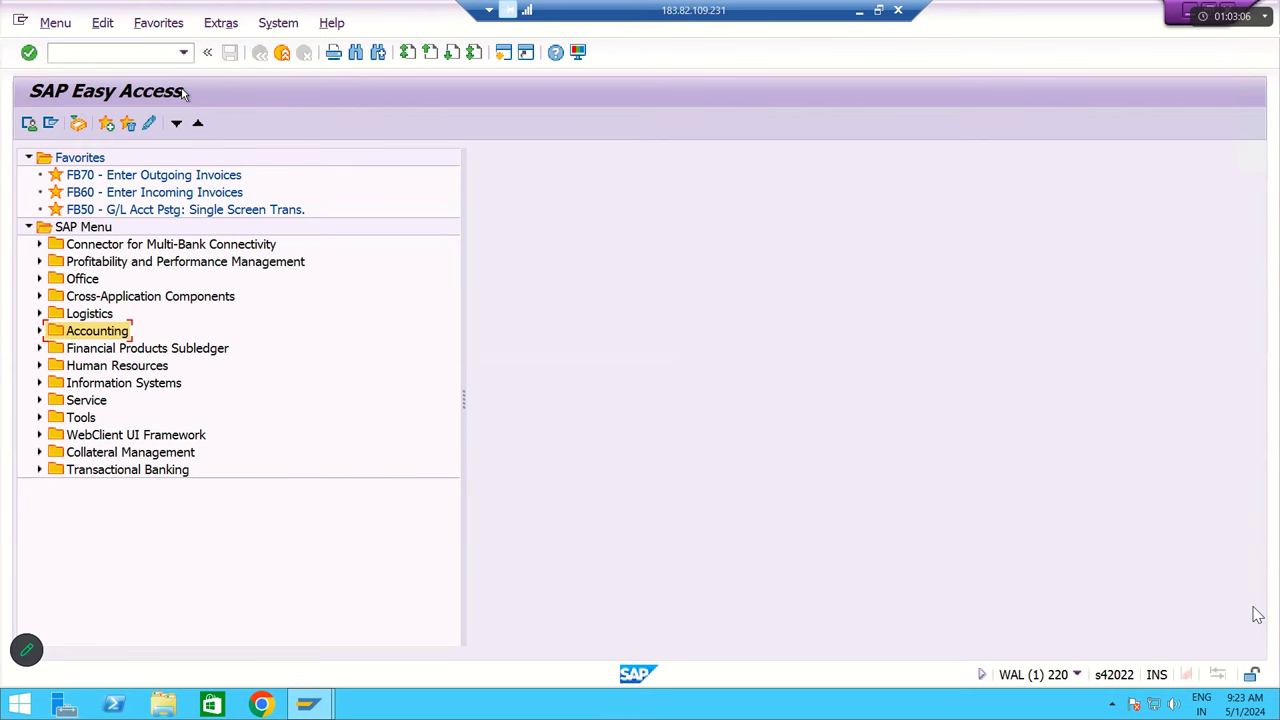
pyautogui.click(142, 54)
pyautogui.write('SE10')
pyautogui.press('Return')
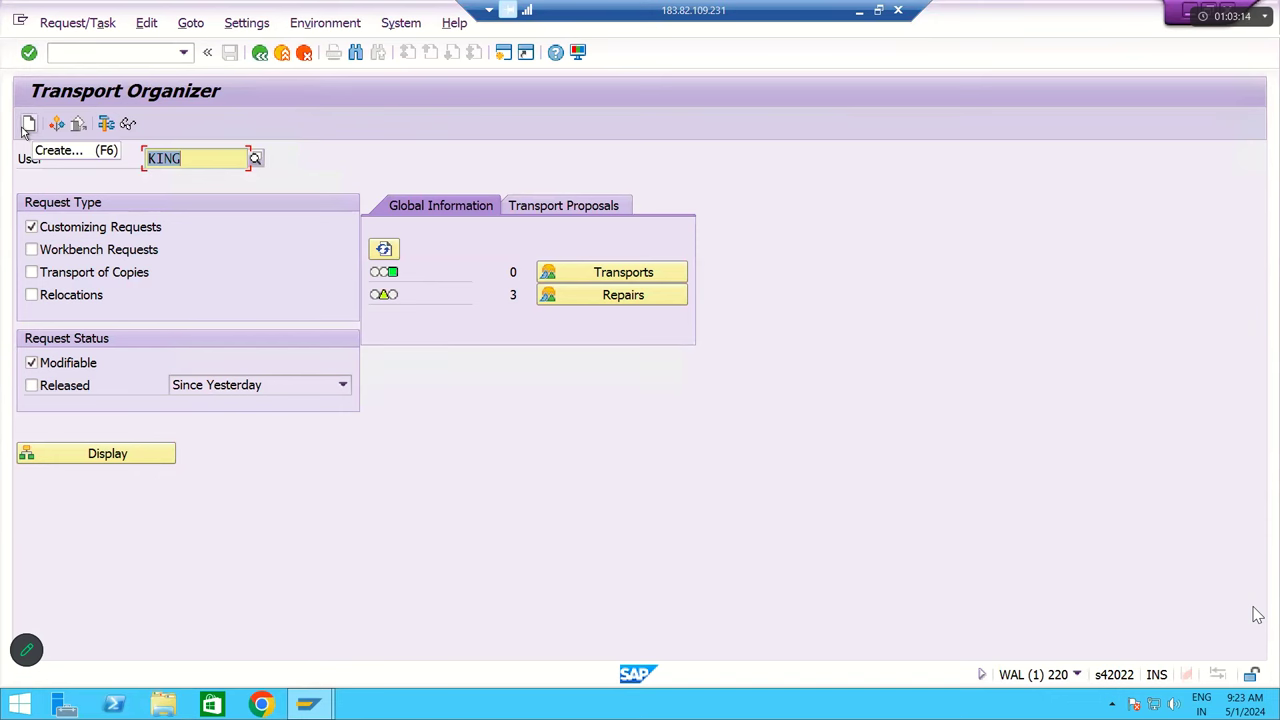
# Display the modifiable customizing requests and expand WALK904422 through task WALK904423, Define company and view V_T880 to the T880 table entry.
pyautogui.click(108, 455)
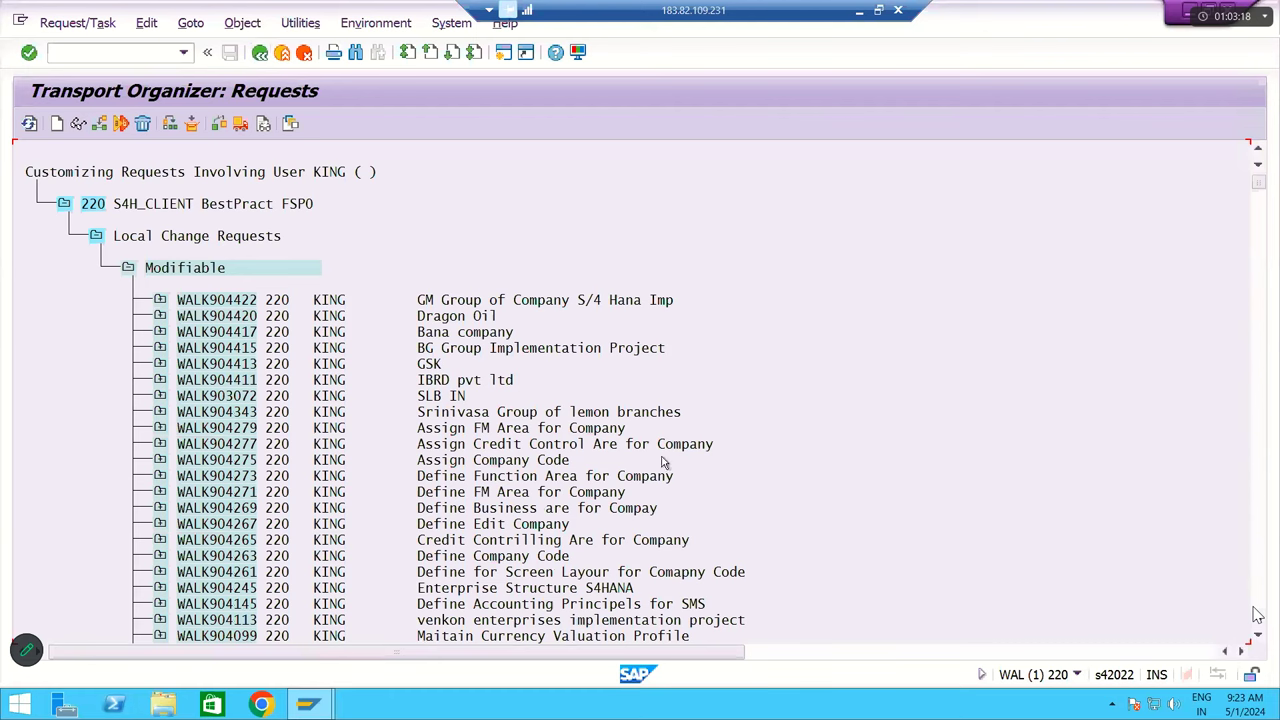
pyautogui.click(161, 301)
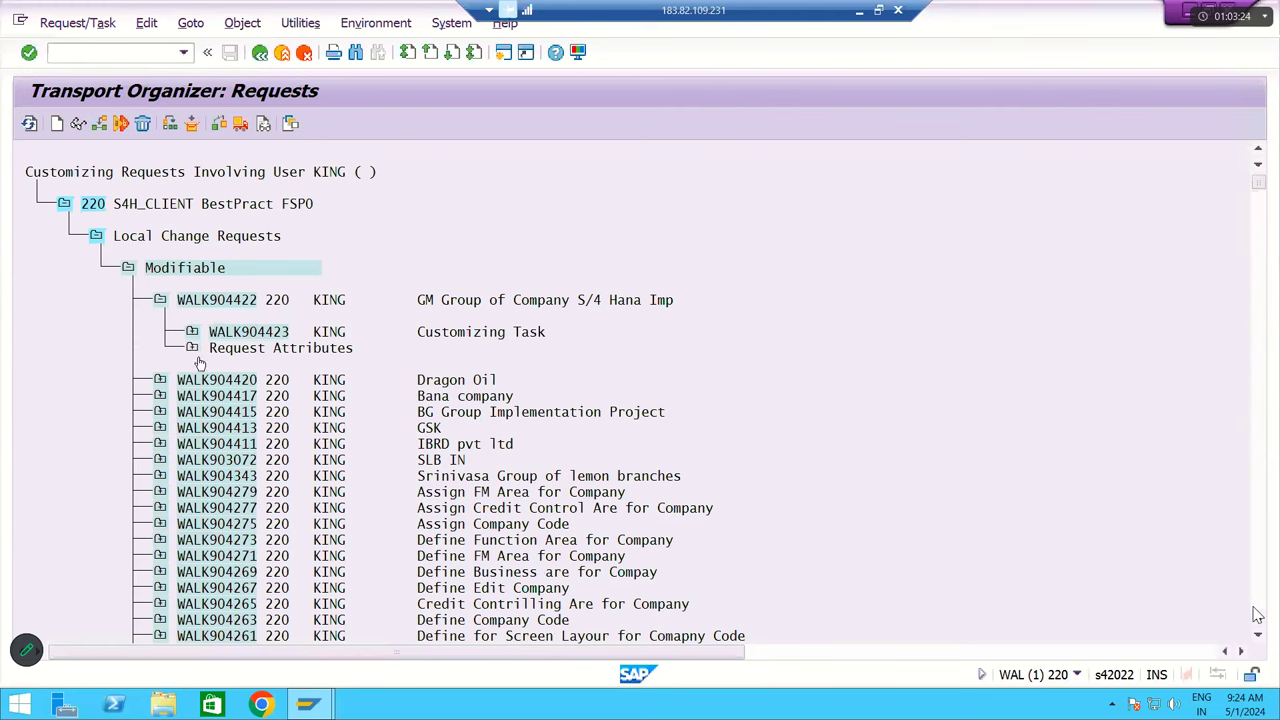
pyautogui.click(192, 332)
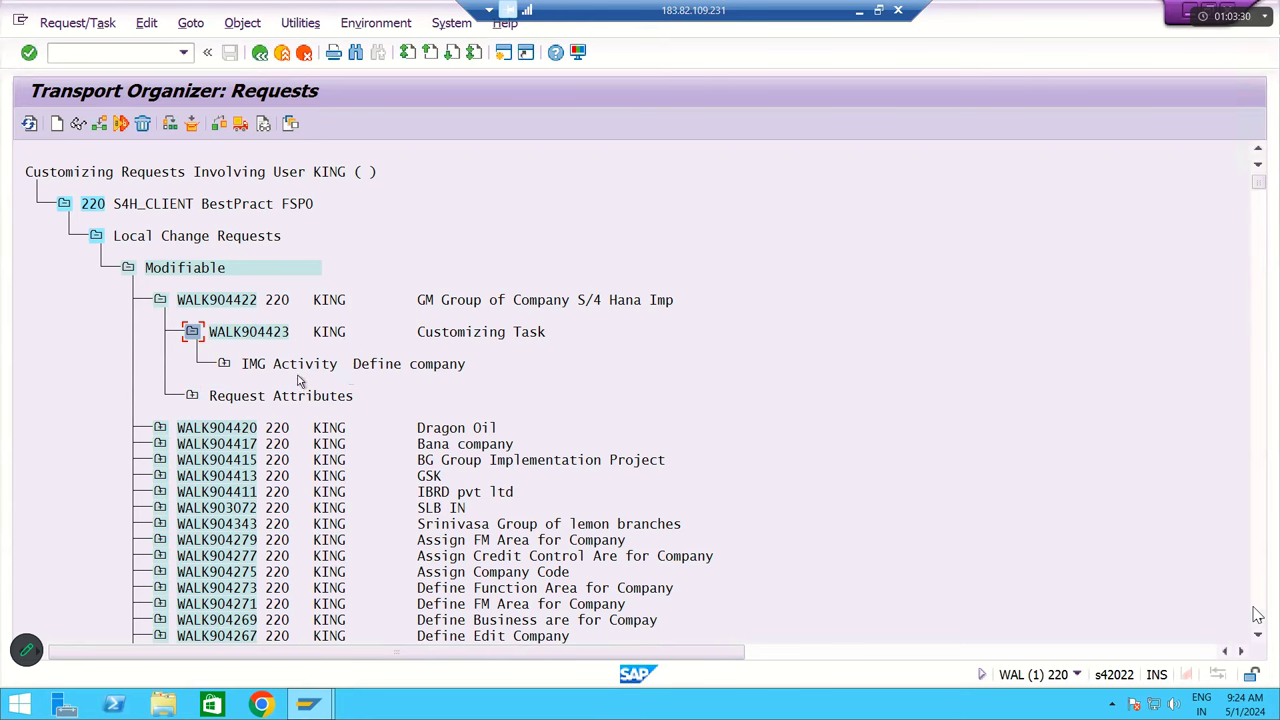
pyautogui.click(224, 364)
pyautogui.click(257, 400)
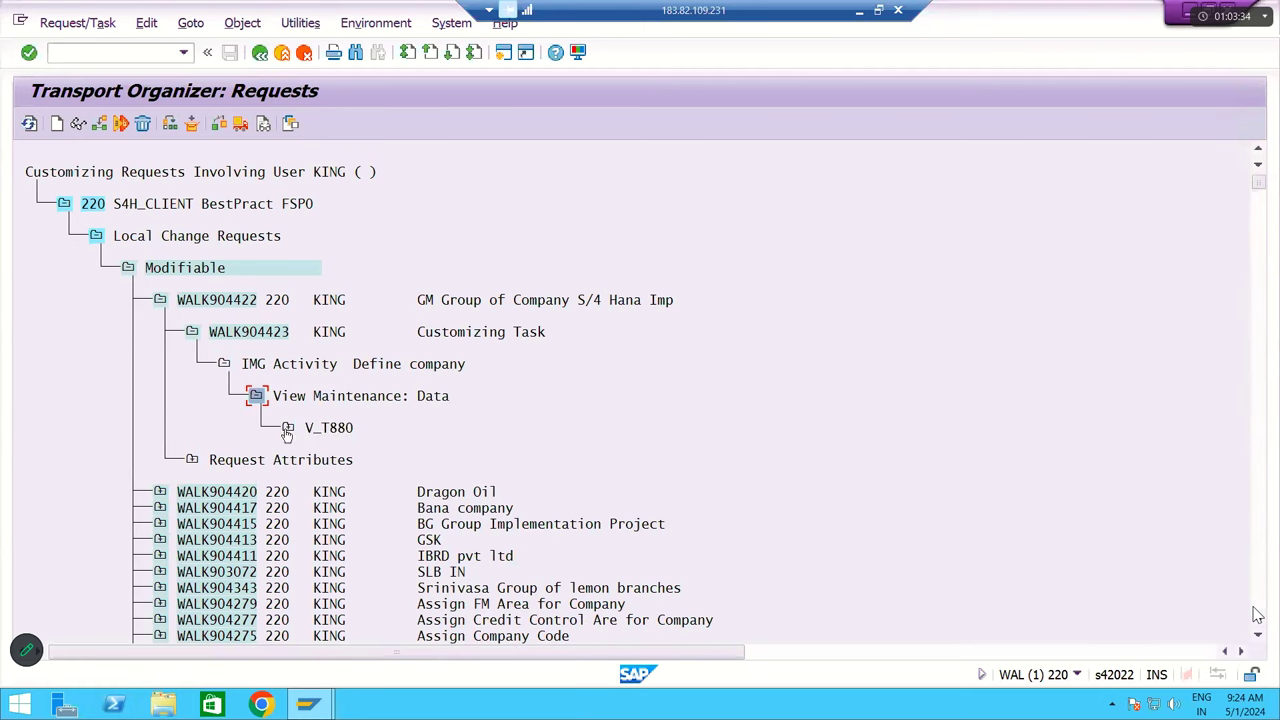
pyautogui.click(288, 429)
pyautogui.click(320, 461)
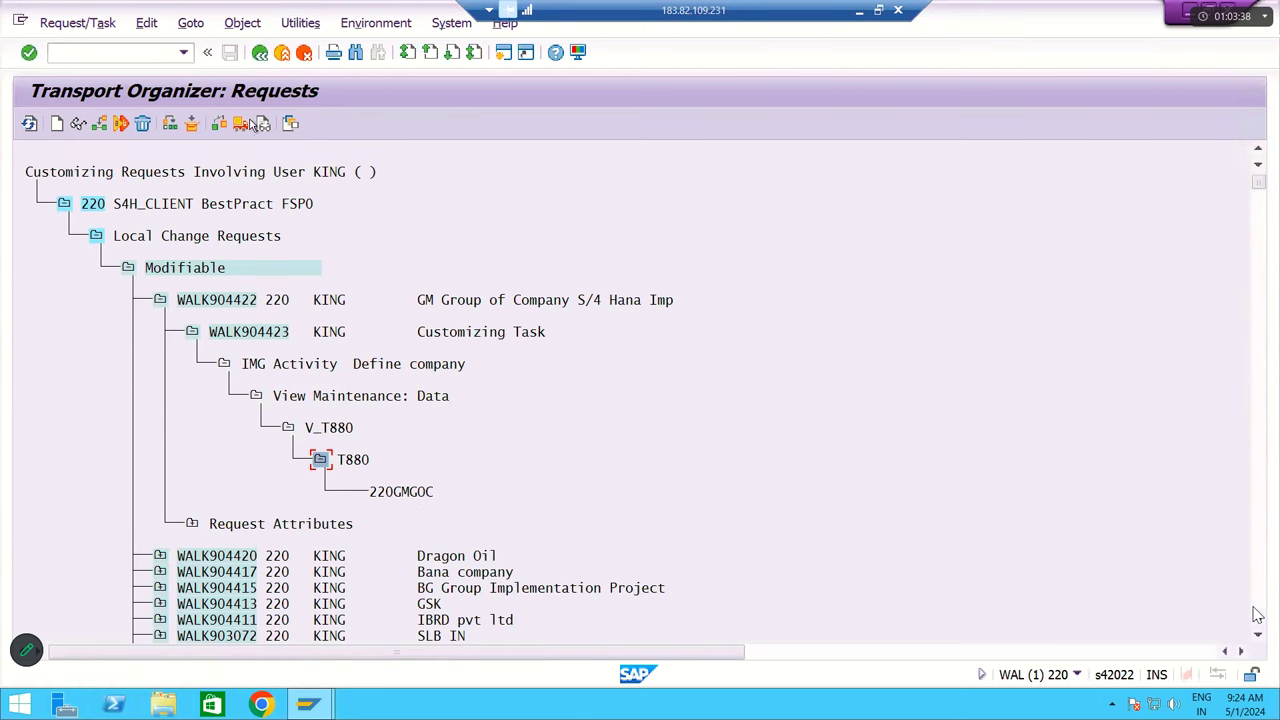
# Return to the SAP Easy Access start screen and switch to the Excel workbook with the GM Group of Company details.
pyautogui.click(259, 53)
pyautogui.click(259, 53)
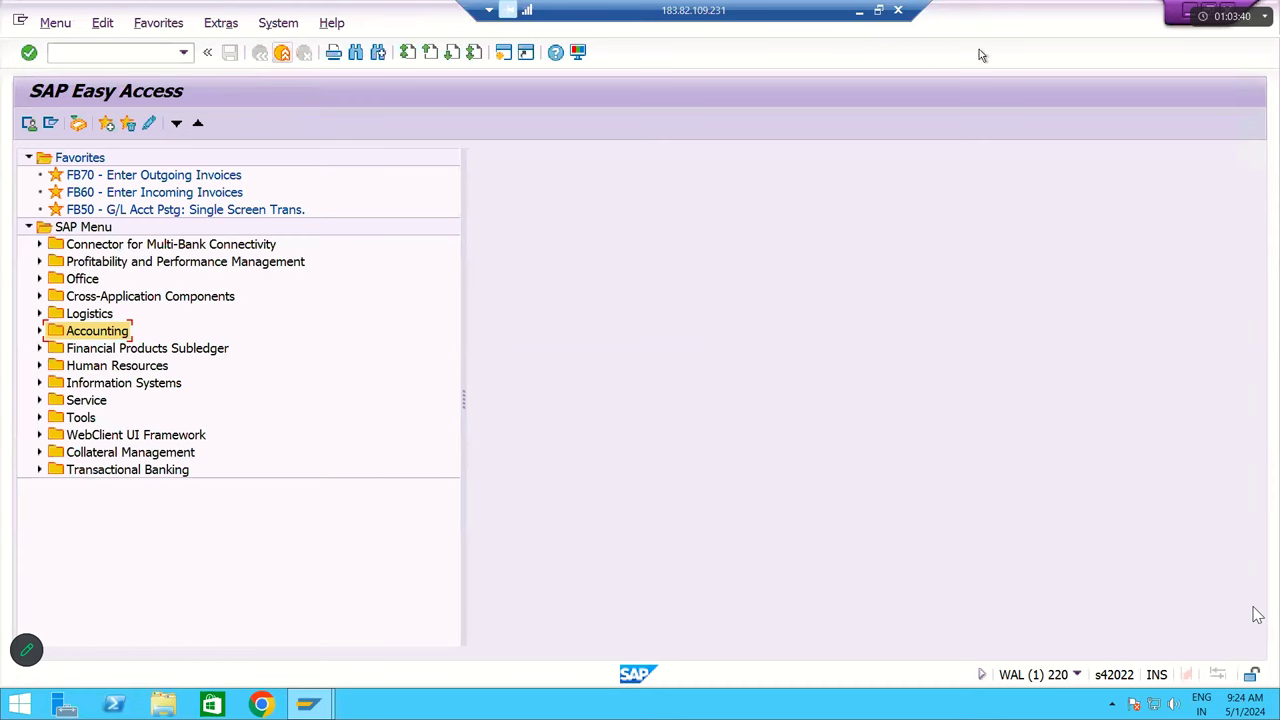
pyautogui.hotkey('alt', 'Tab')
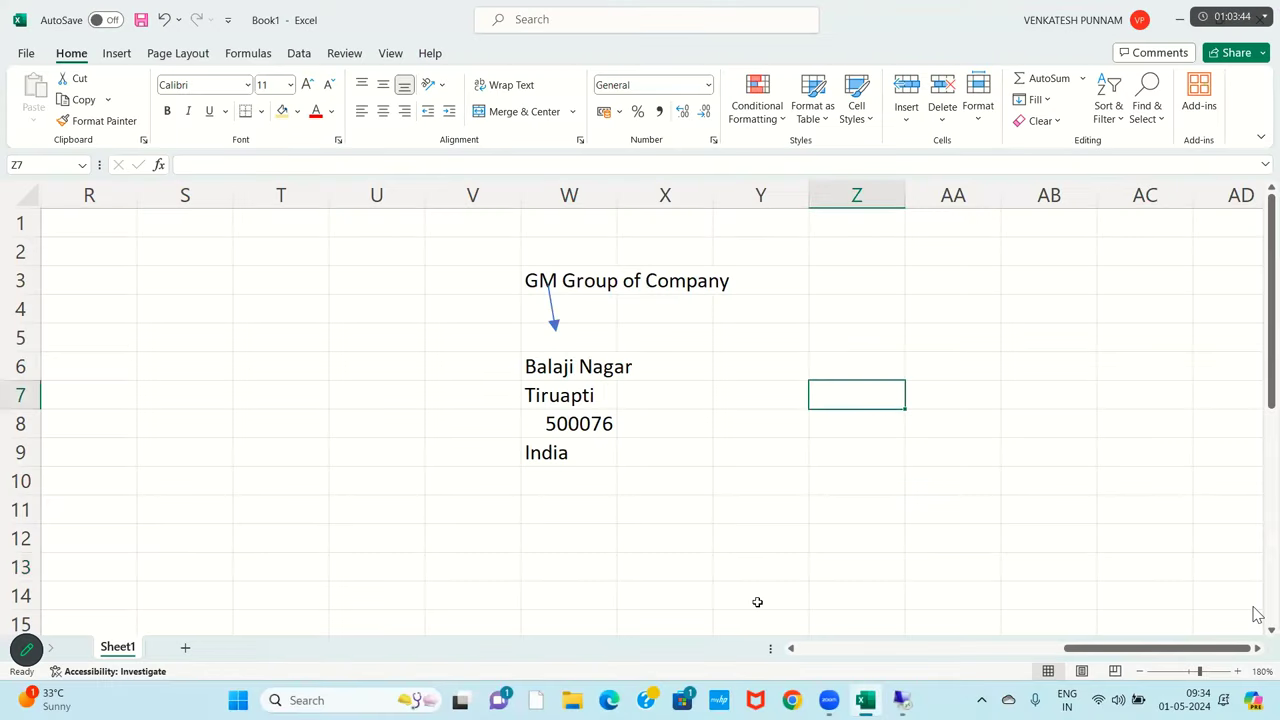
pyautogui.hotkey('alt', 'Tab')
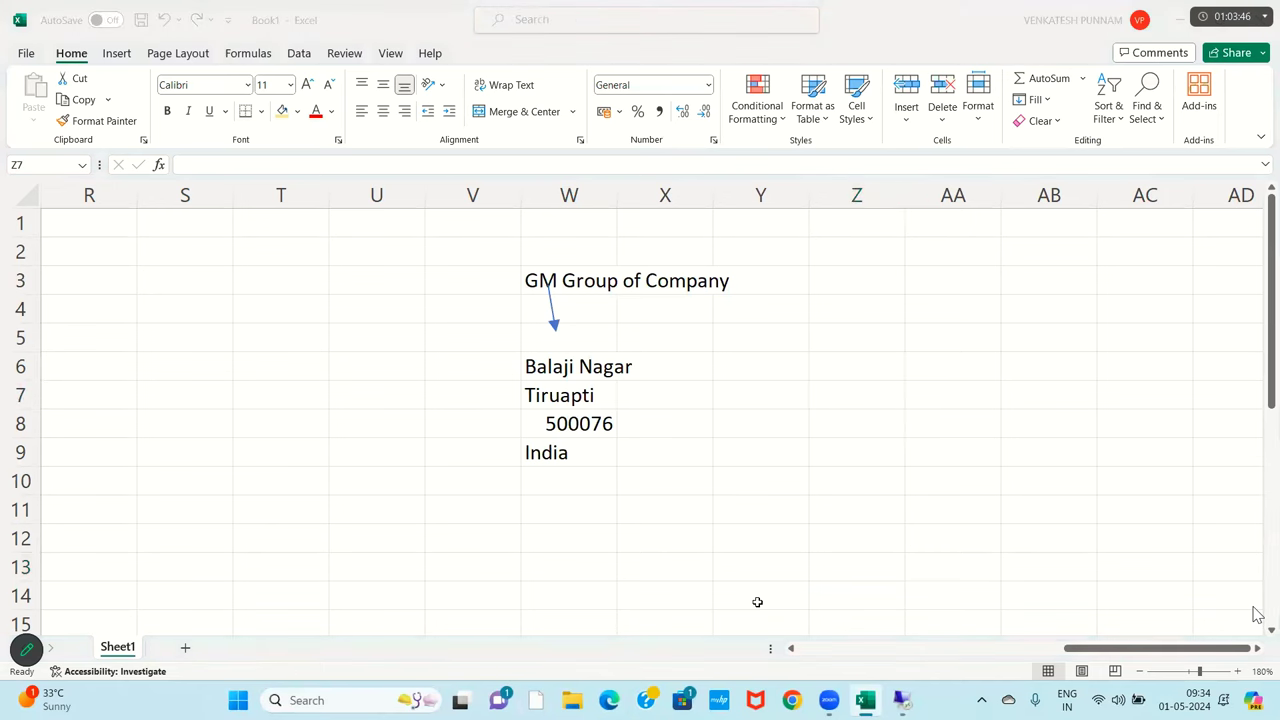